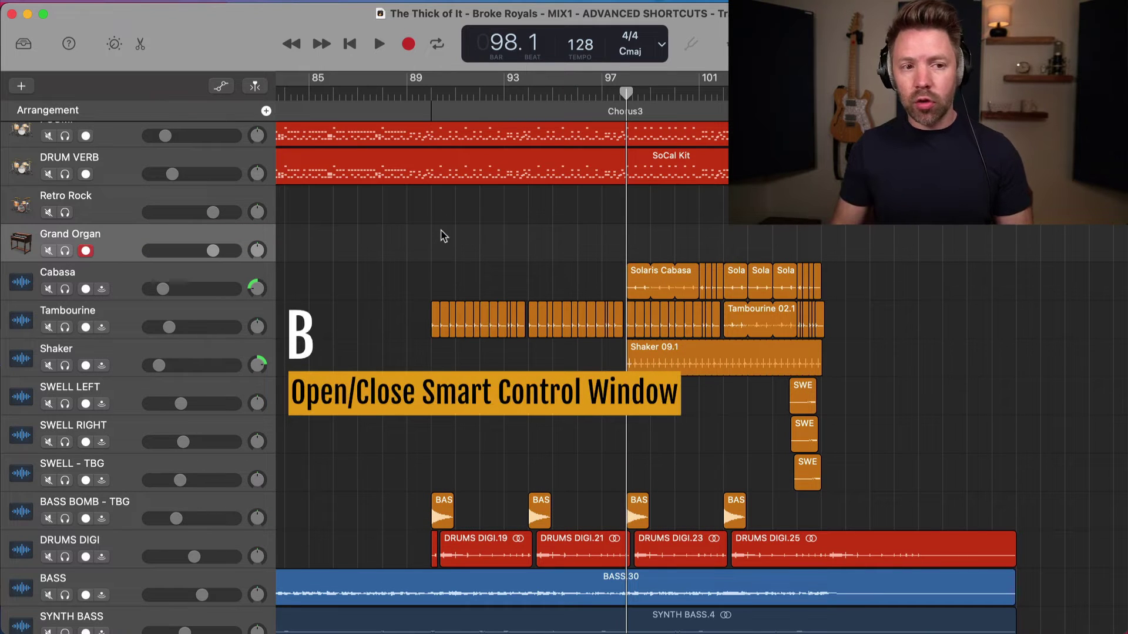
- Open the Grand Organ track's Smart Controls, add a Channel EQ plug-in, and close the plug-in window
key("b")
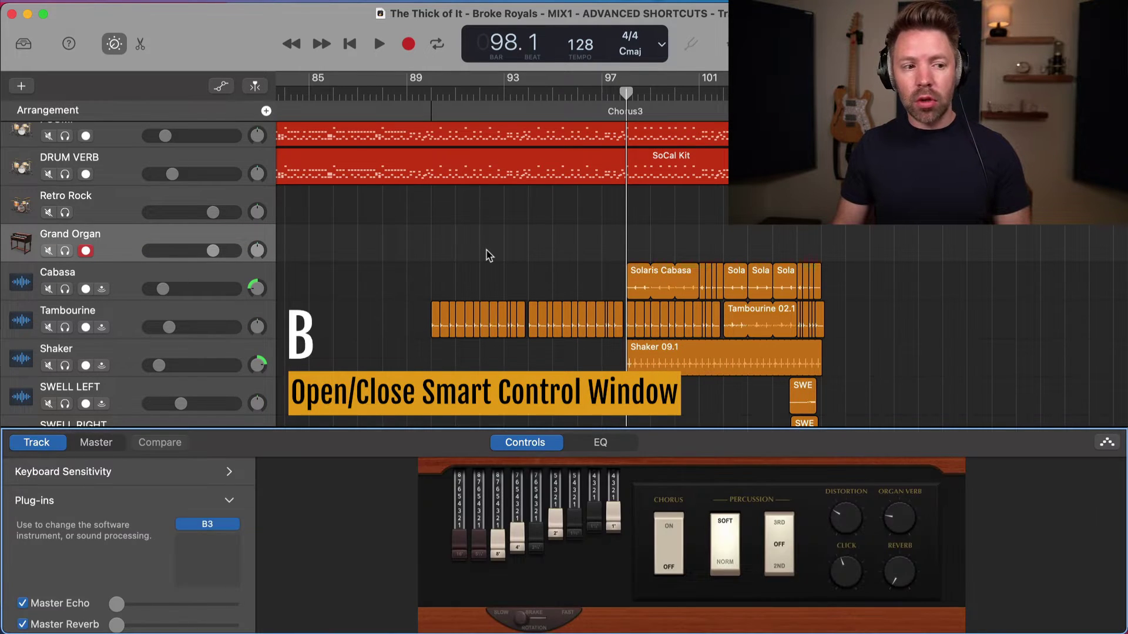
key("b")
key("b")
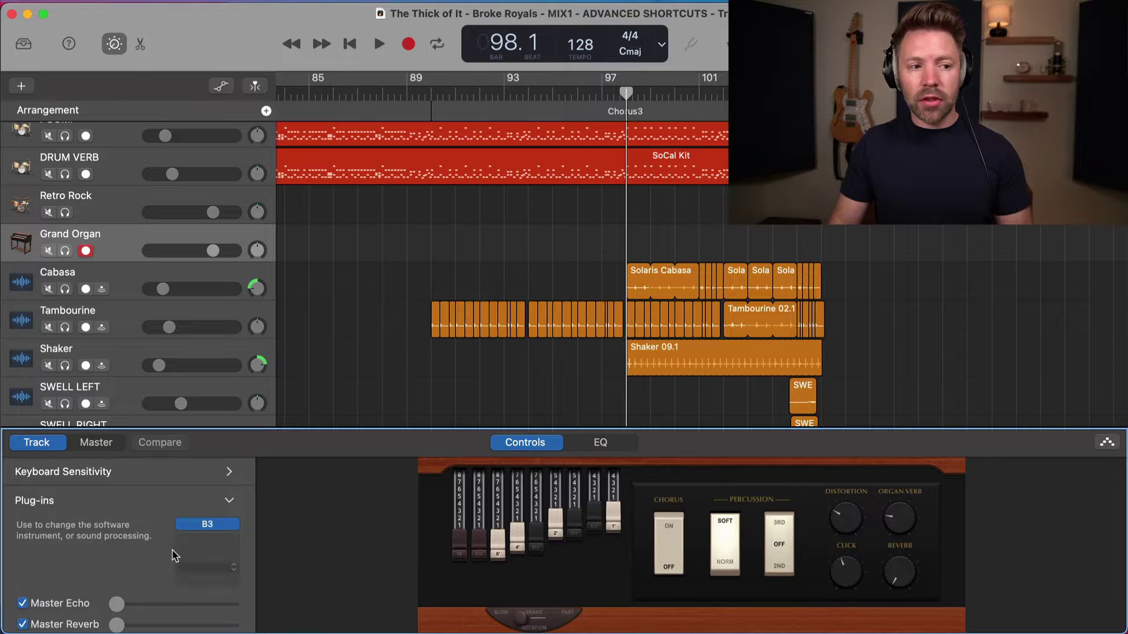
left_click(207, 547)
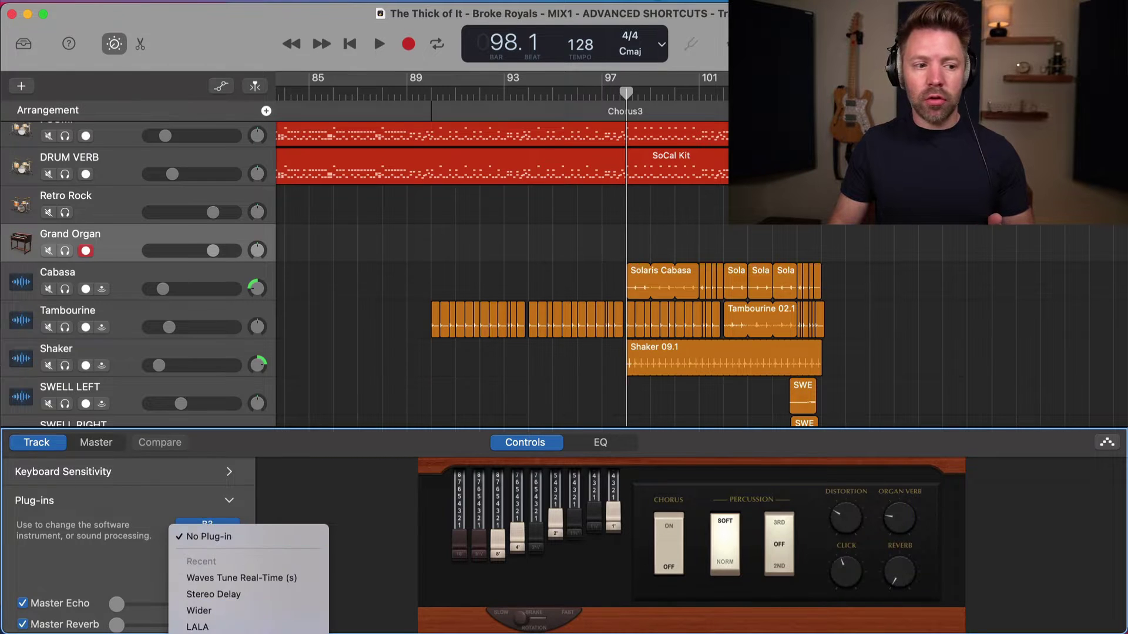
left_click(244, 530)
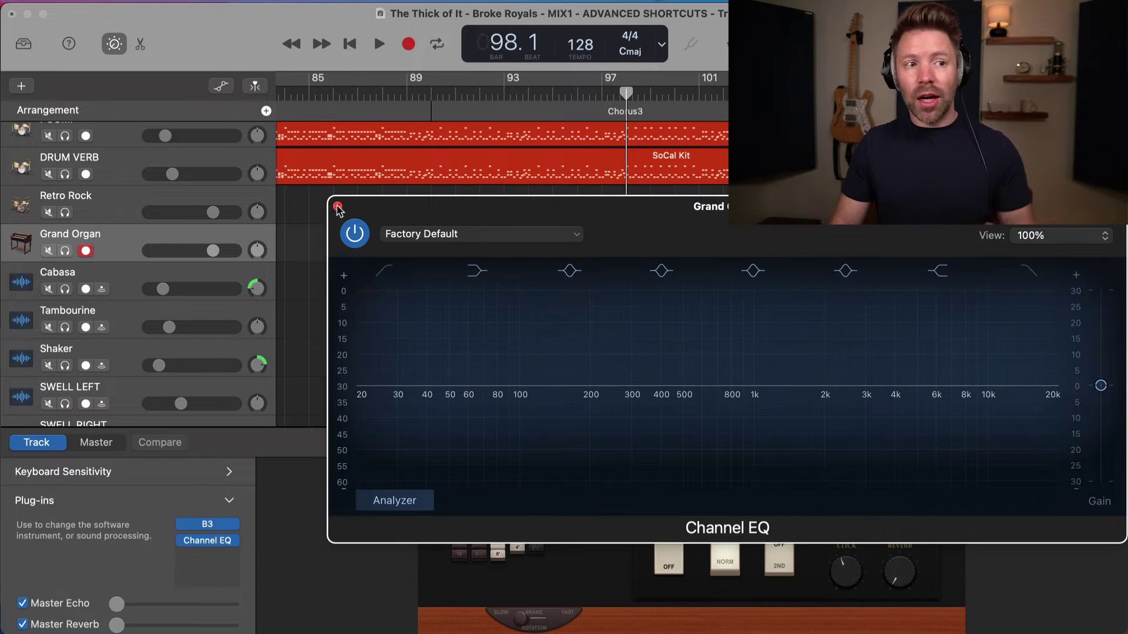
left_click(338, 207)
- Toggle the Smart Controls closed, view those of the DRUM VERB track, and hide them again
key("b")
key("b")
key("b")
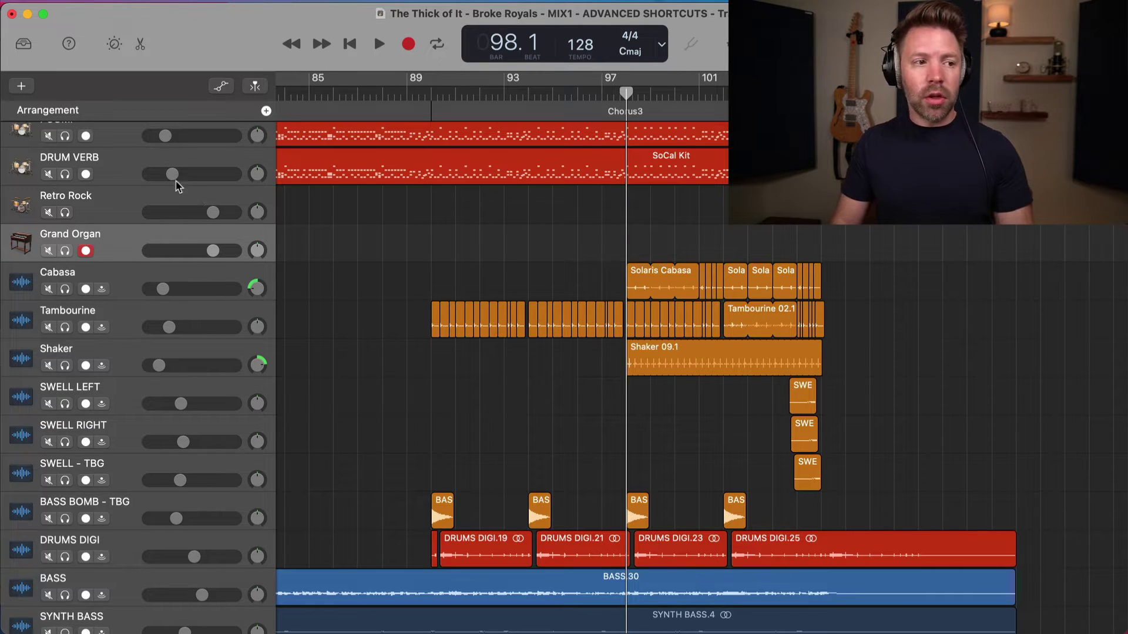
left_click(117, 160)
key("b")
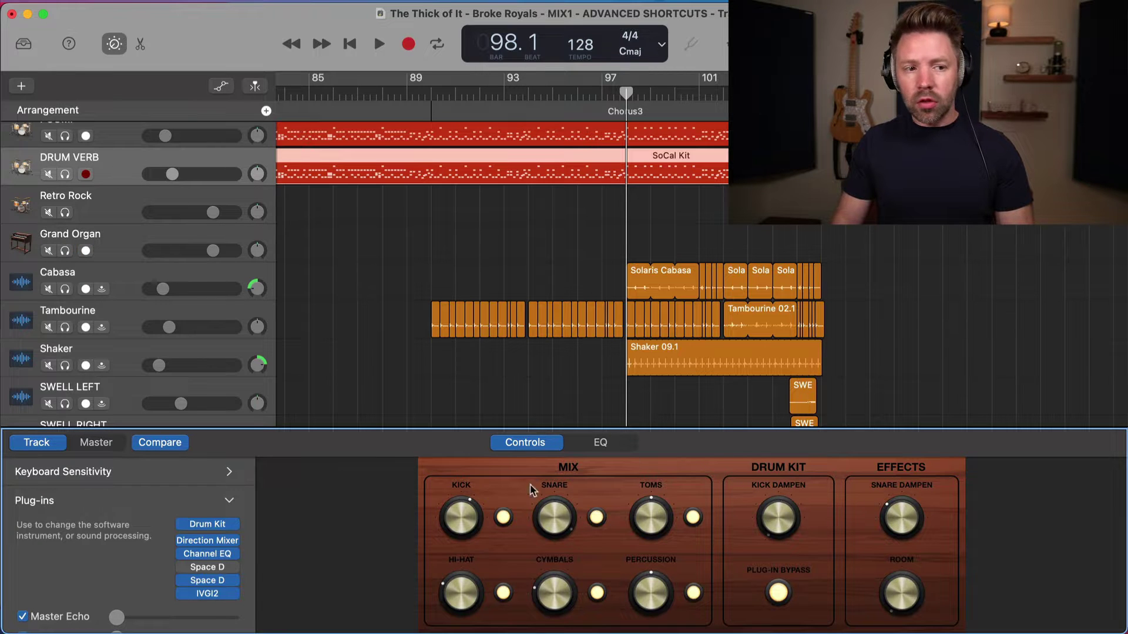
key("b")
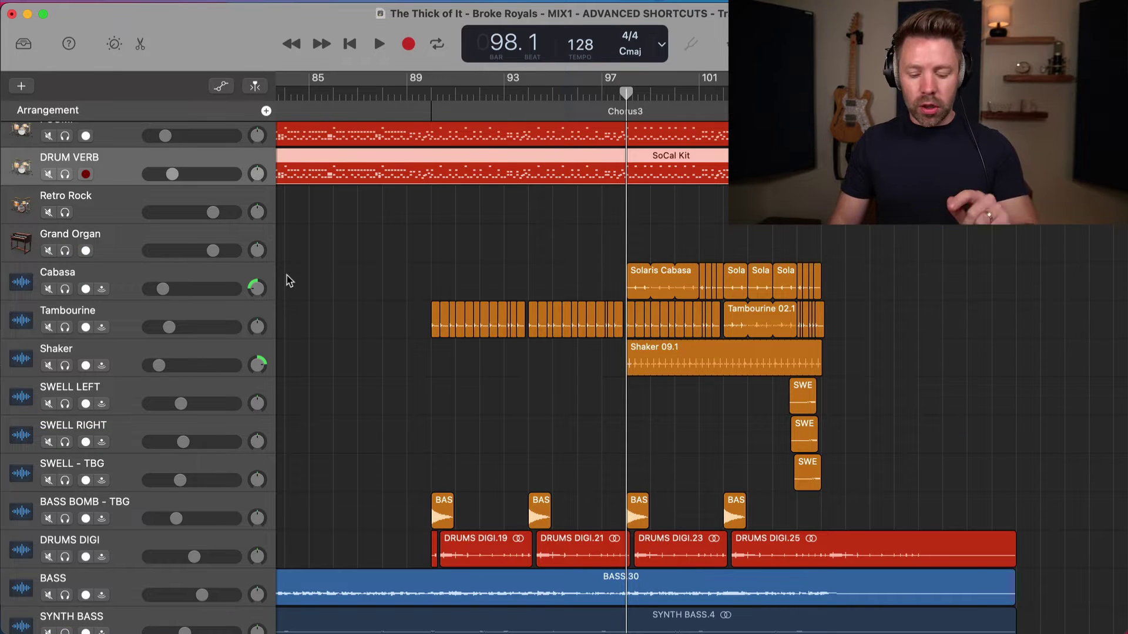
- Toggle the editor for the DRUM VERB track and view its SoCal Kit notes in the Piano Roll around bar 42
key("e")
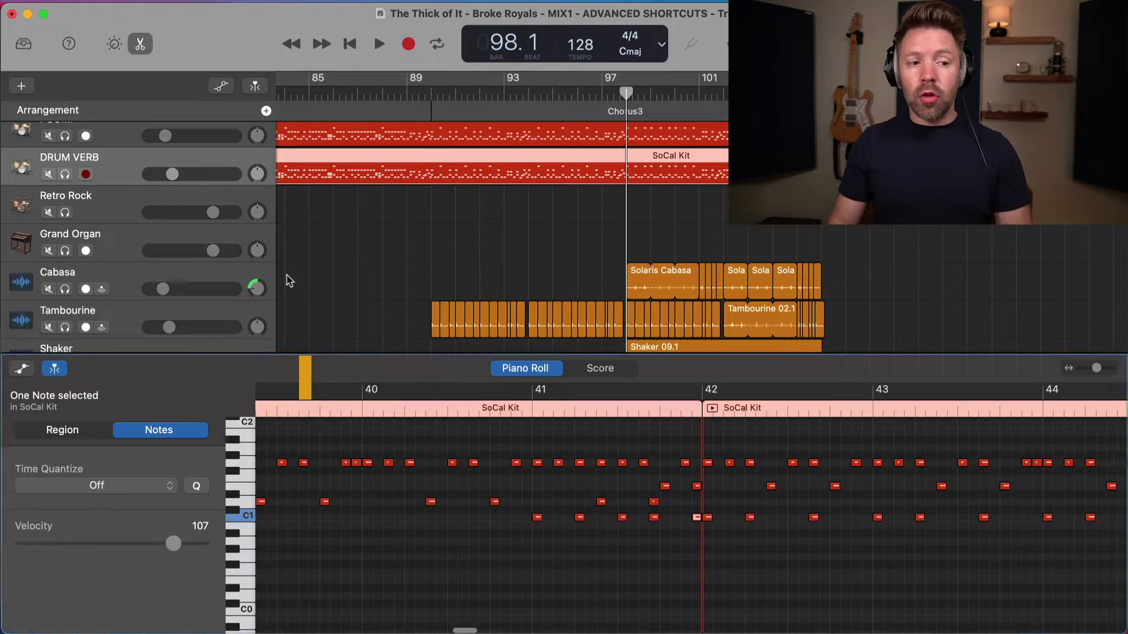
key("e")
key("e")
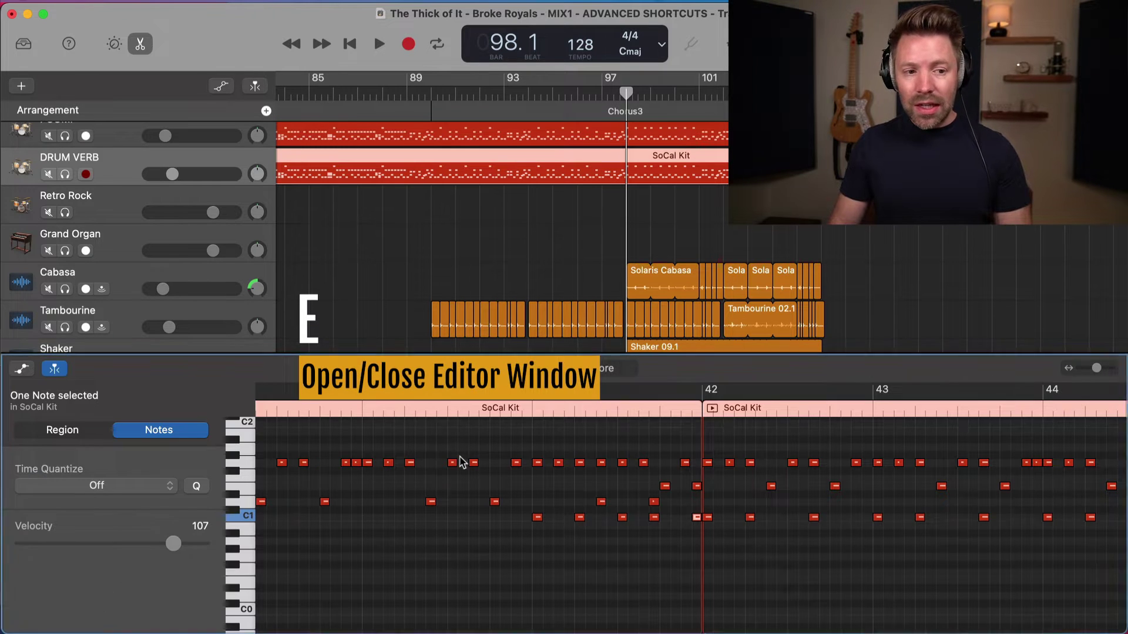
scroll(622, 518, "right", 3)
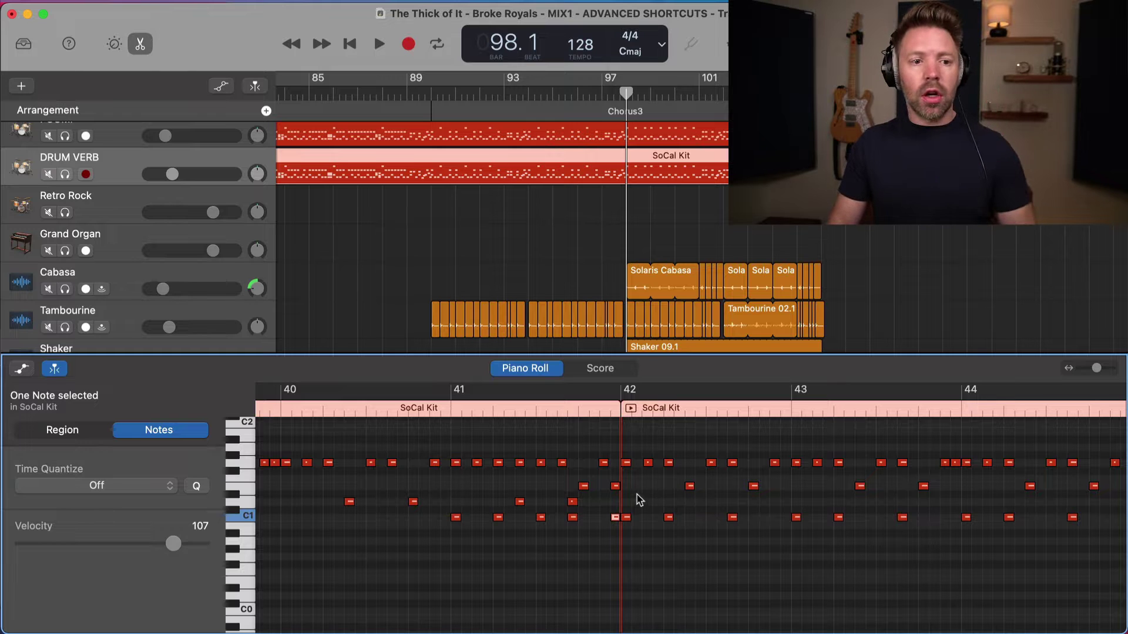
- View the Retro Rock drummer editor and the Cabasa audio editor, and close the editor
left_click(113, 201)
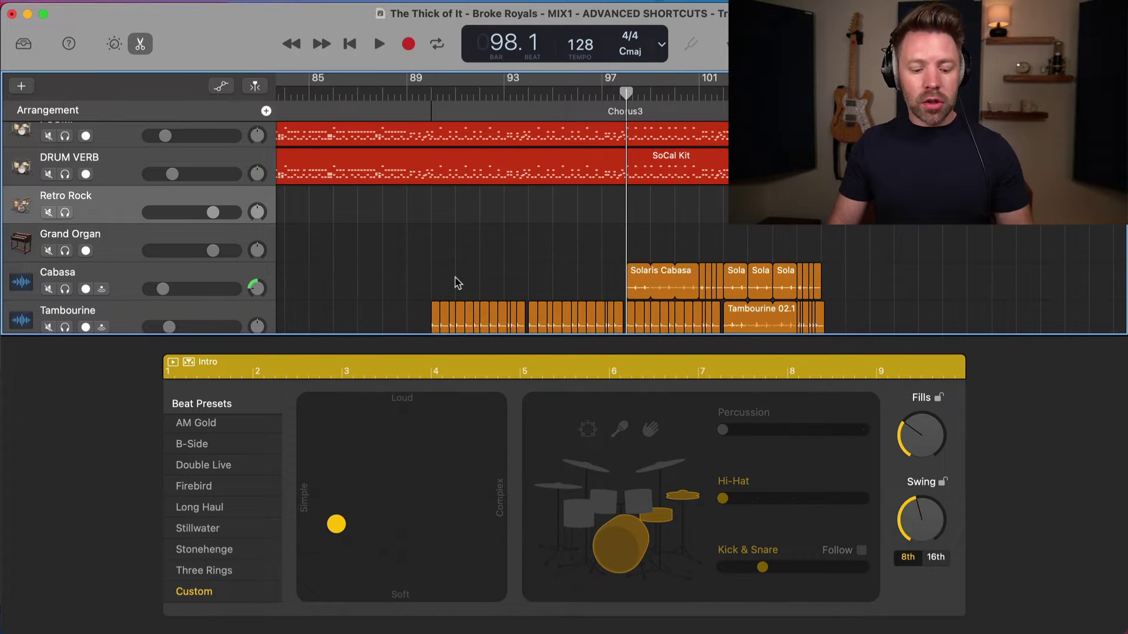
left_click(113, 278)
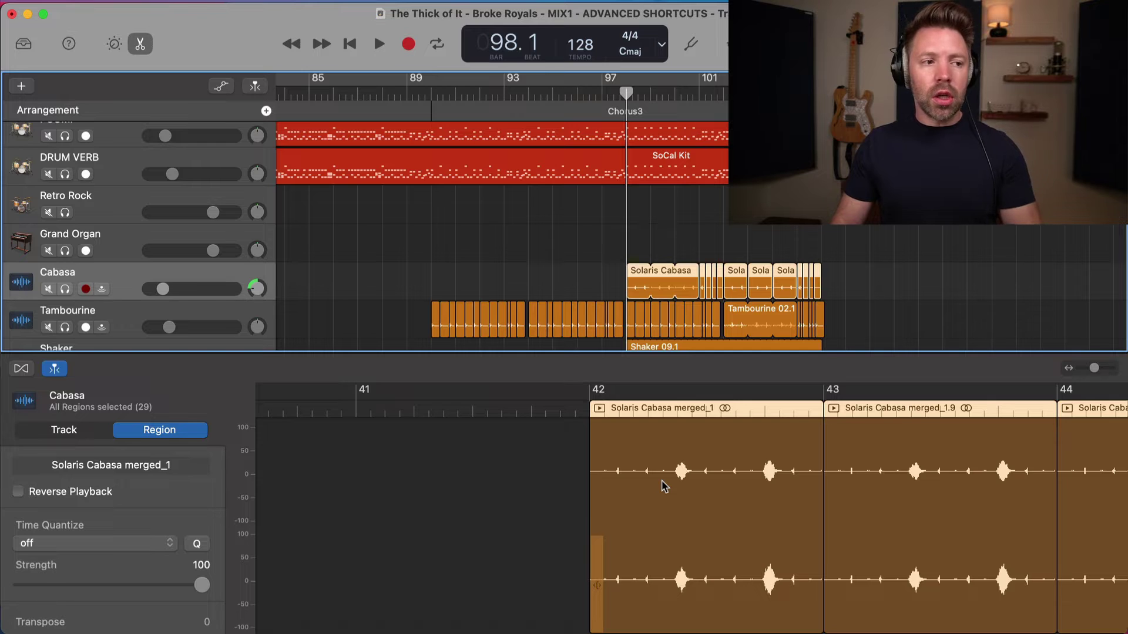
key("e")
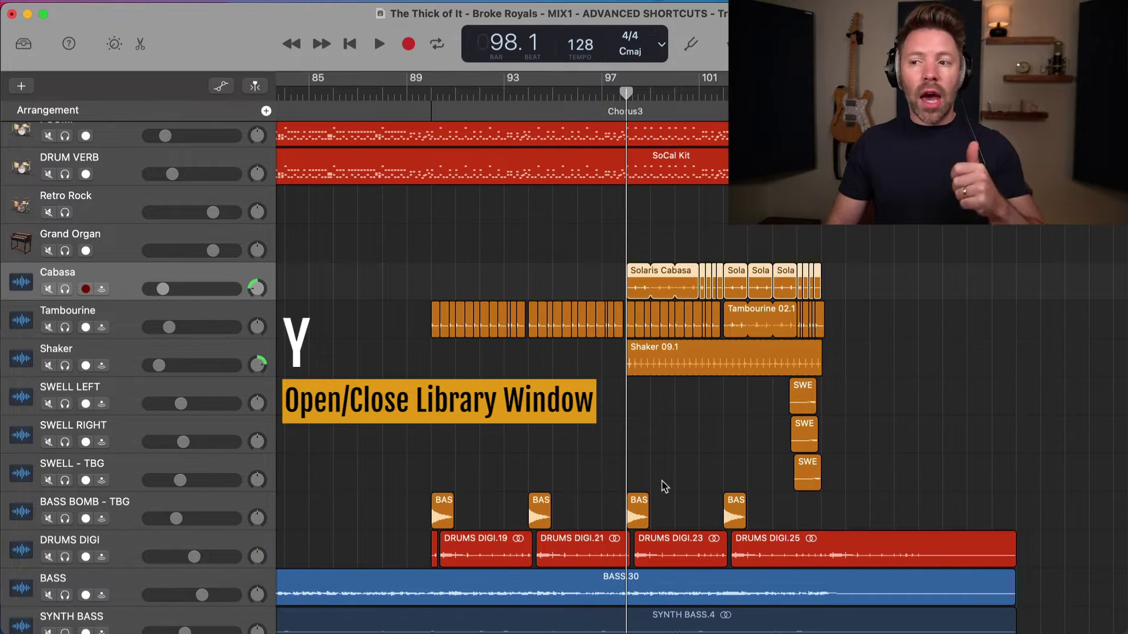
- Open the Library and browse the sound categories available for the Grand Organ track
key("y")
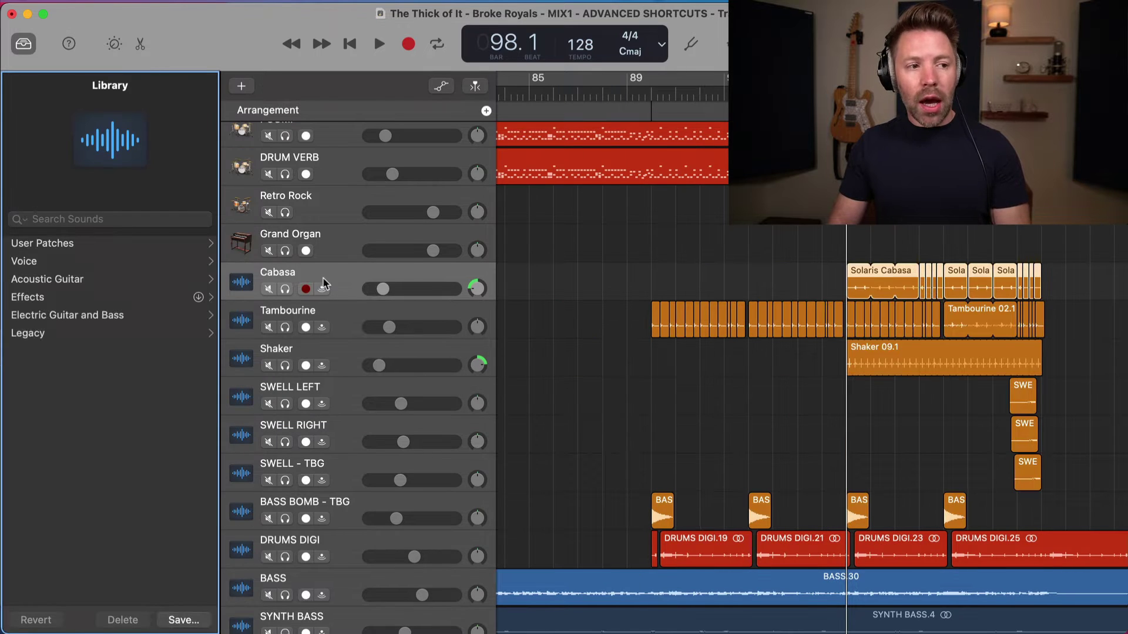
left_click(327, 240)
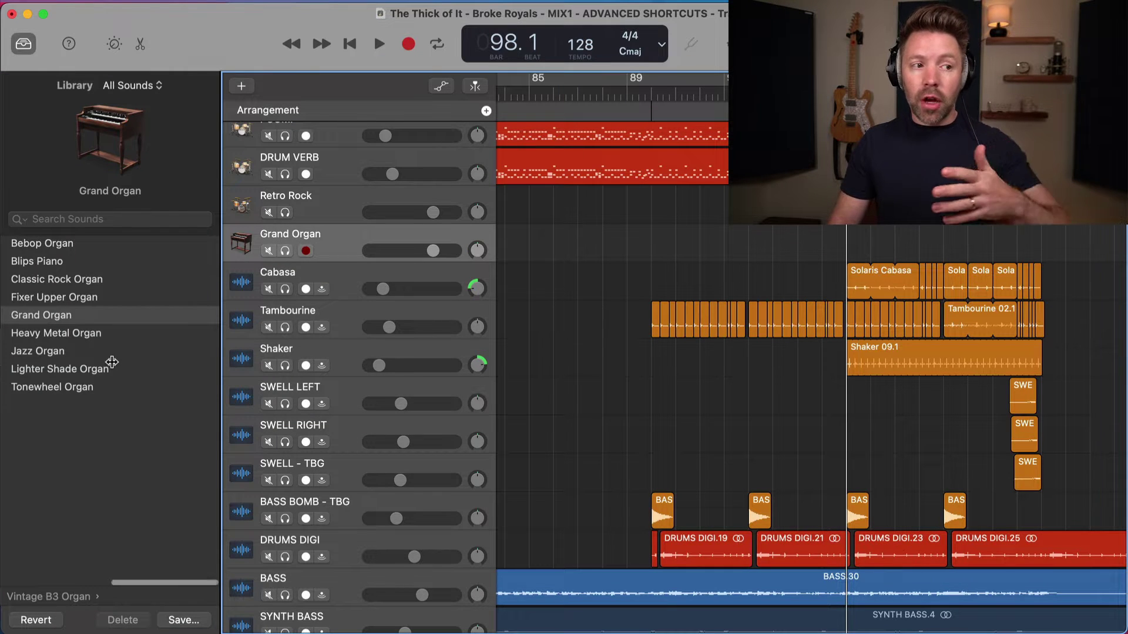
scroll(111, 362, "left", 5)
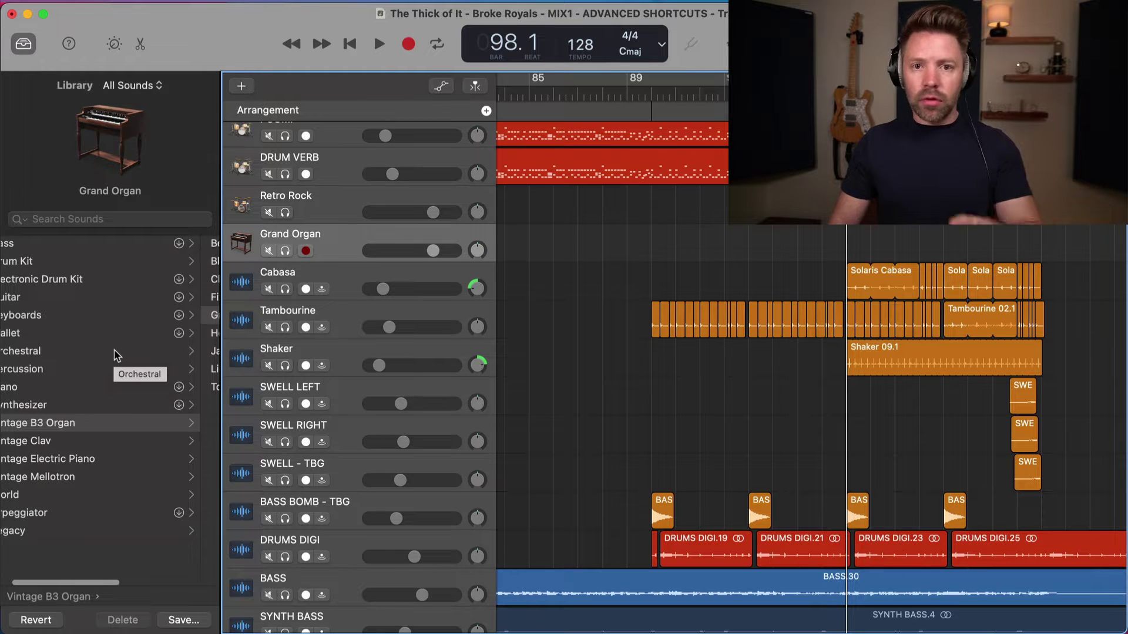
- View the Library sounds for the DRUM VERB and Retro Rock tracks, and close the Library
left_click(347, 167)
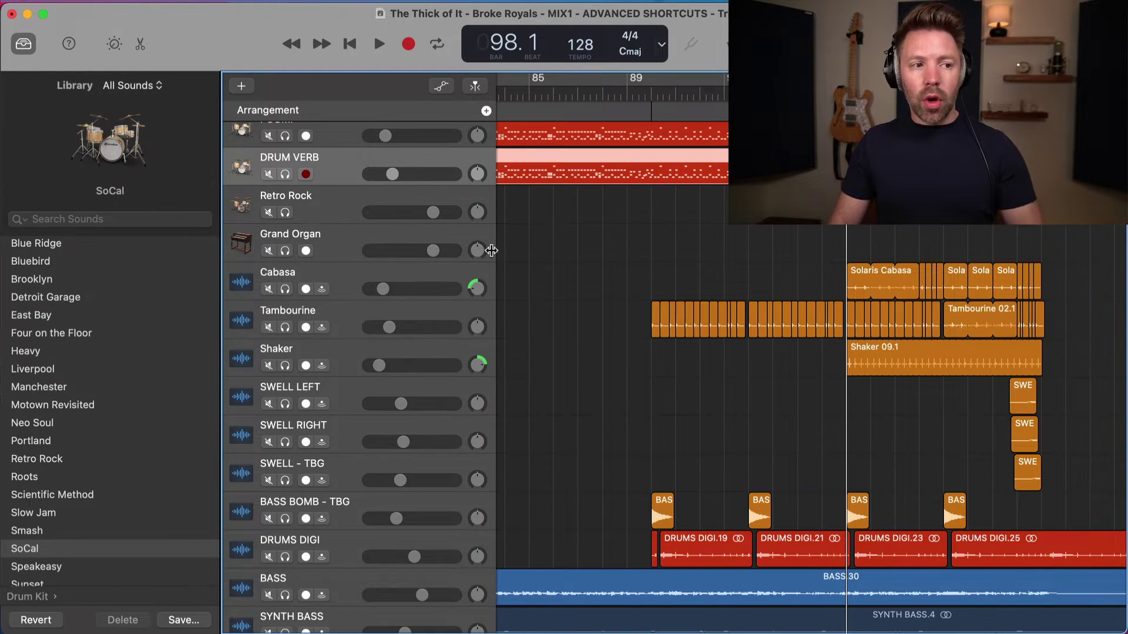
left_click(338, 204)
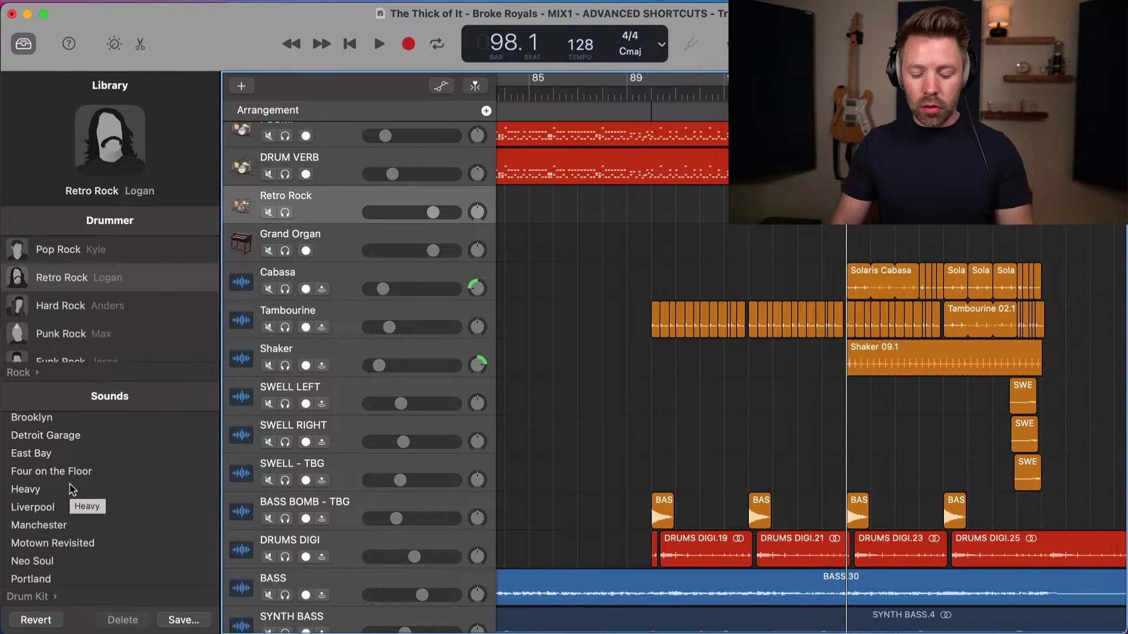
key("y")
key("y")
key("y")
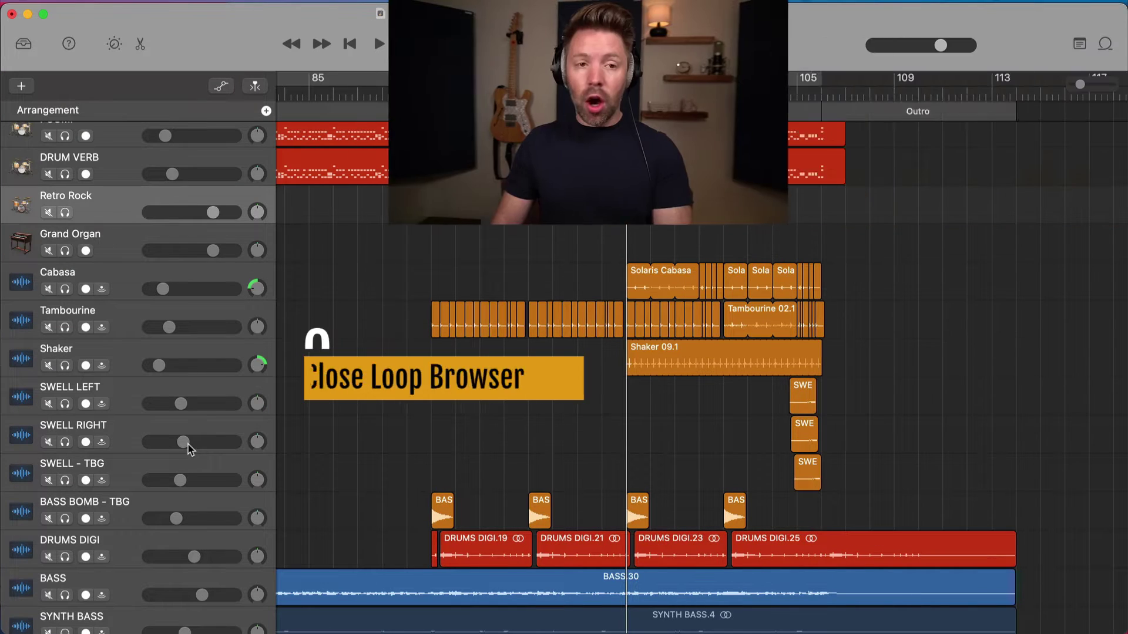
- Open the Loop Browser and examine the tambourine loops
key("o")
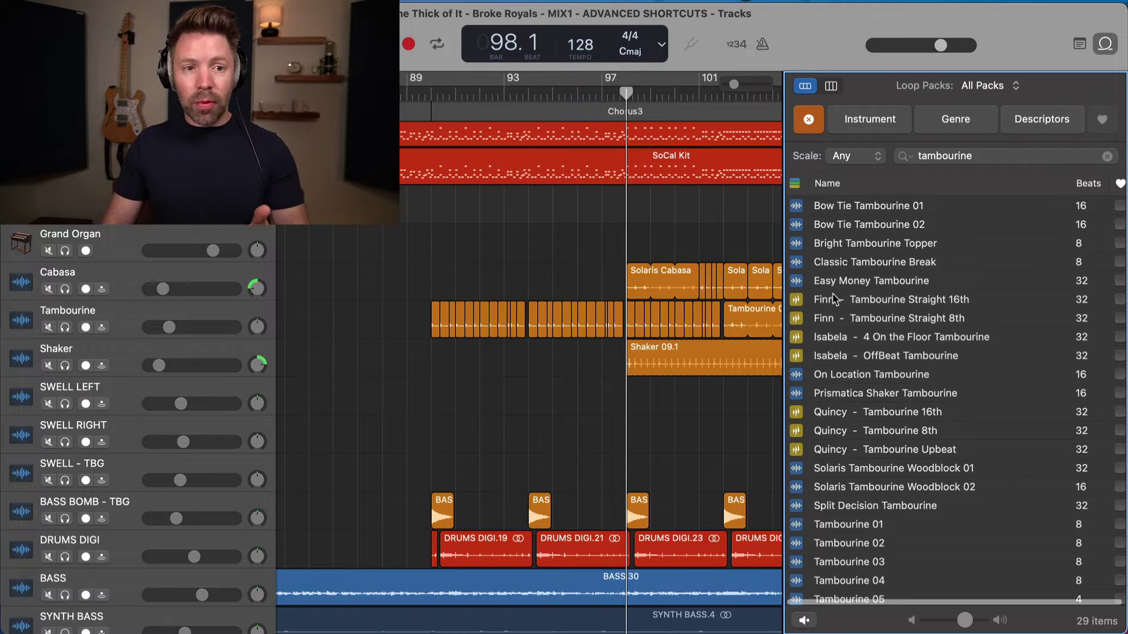
double_click(962, 153)
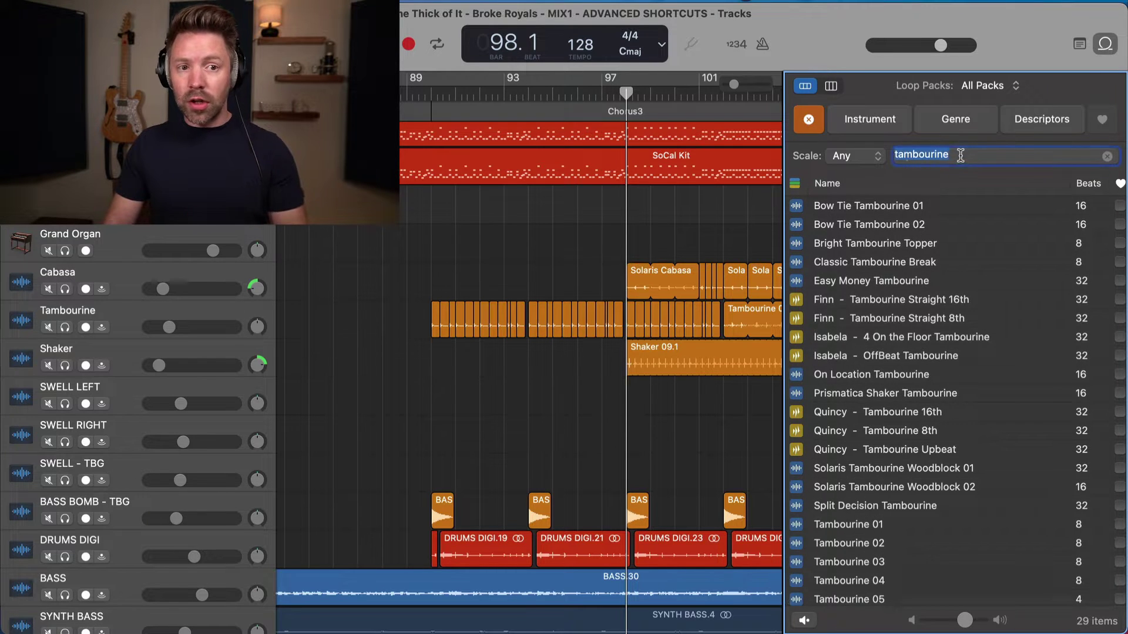
scroll(668, 288, "down", 2)
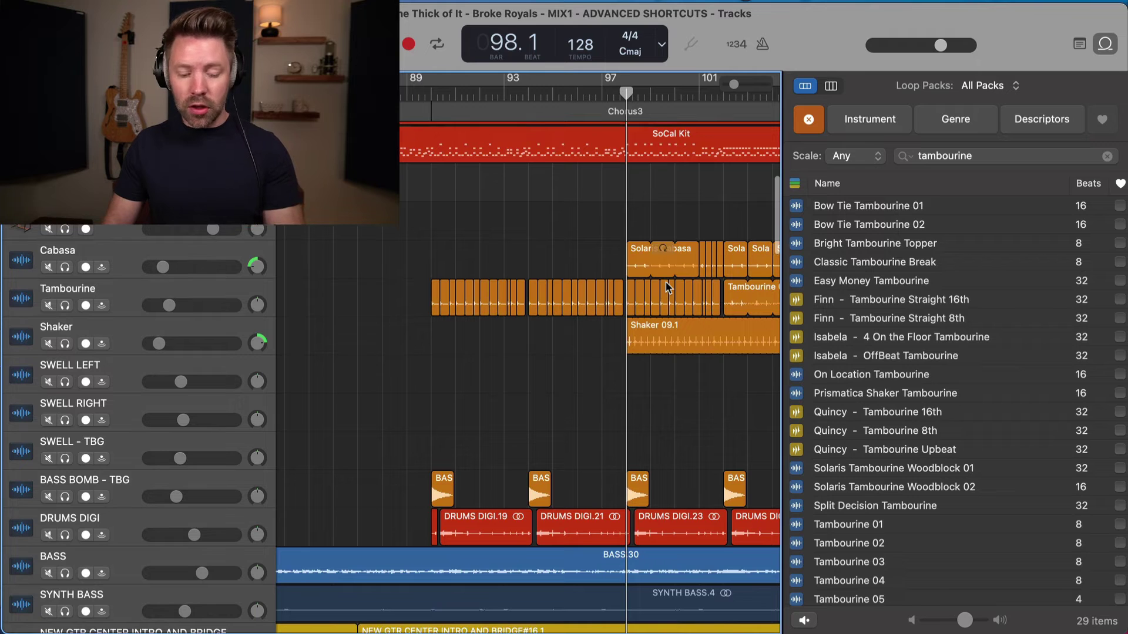
- Play Chorus3 from bar 98 while soloing the Tambourine, Cabasa and Shaker tracks, clear the solos, and close the Loop Browser
key("space")
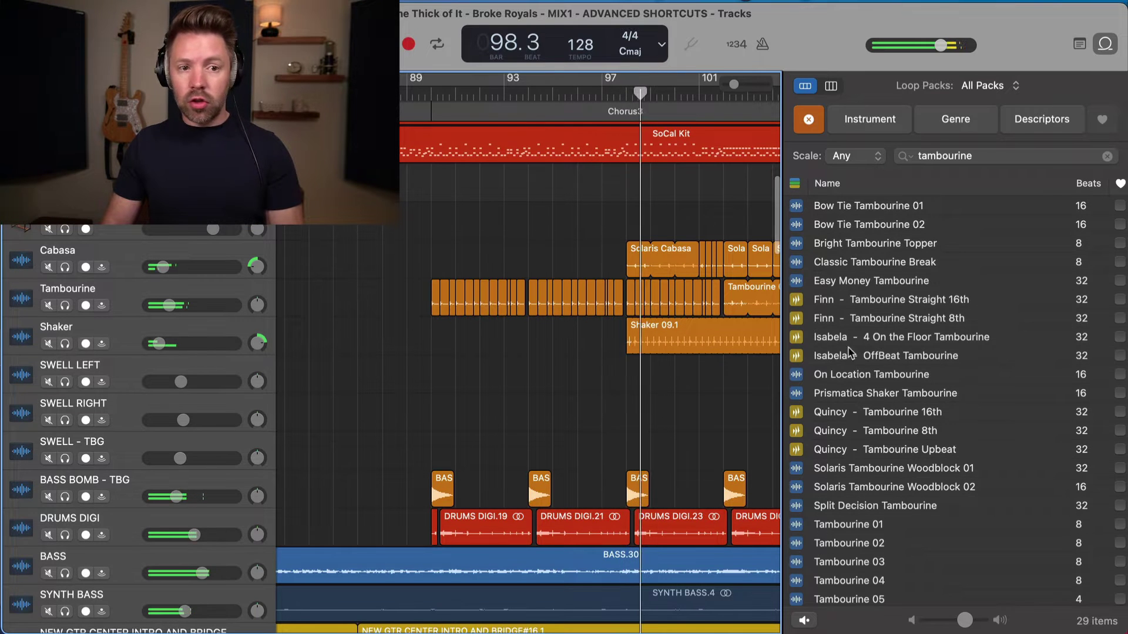
left_click(65, 306)
left_click(64, 267)
left_click(65, 343)
left_click(65, 267)
left_click(65, 343, "alt")
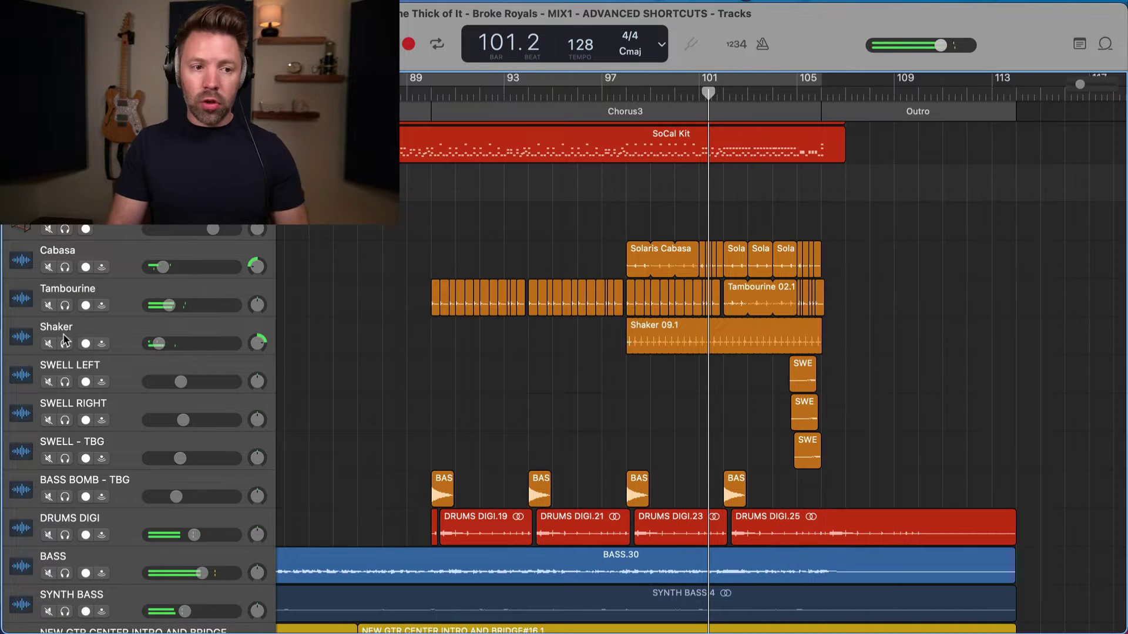
key("o")
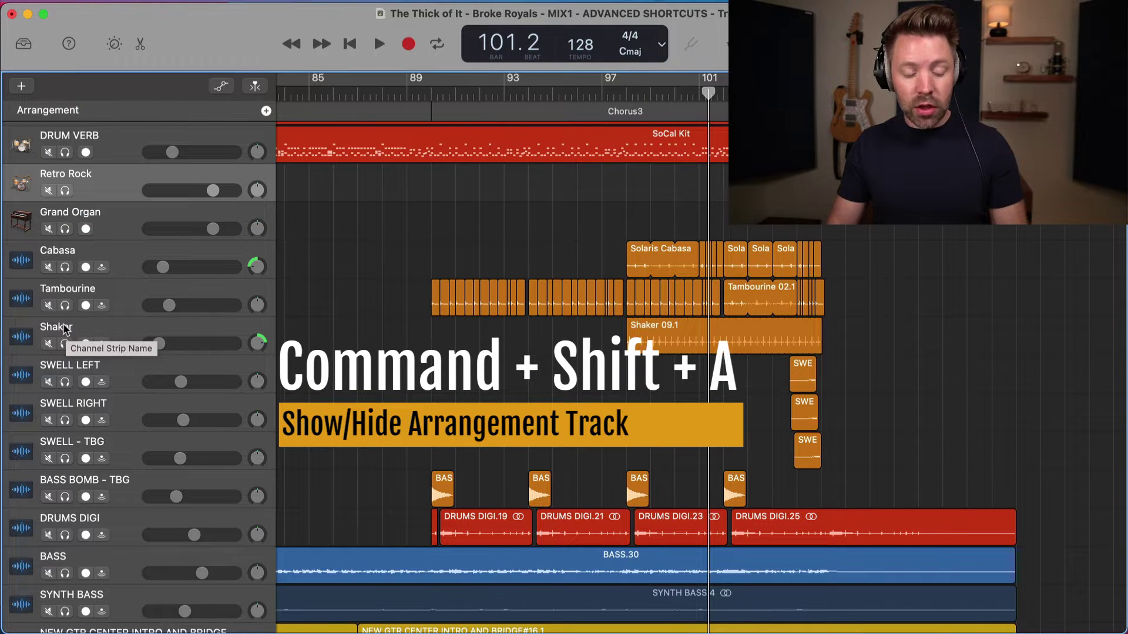
- Hide and reshow the Arrangement track, and with the whole song in view place the playhead in Chorus1, Chorus2 and finally Bridge
key("super+shift+a")
key("super+shift+a")
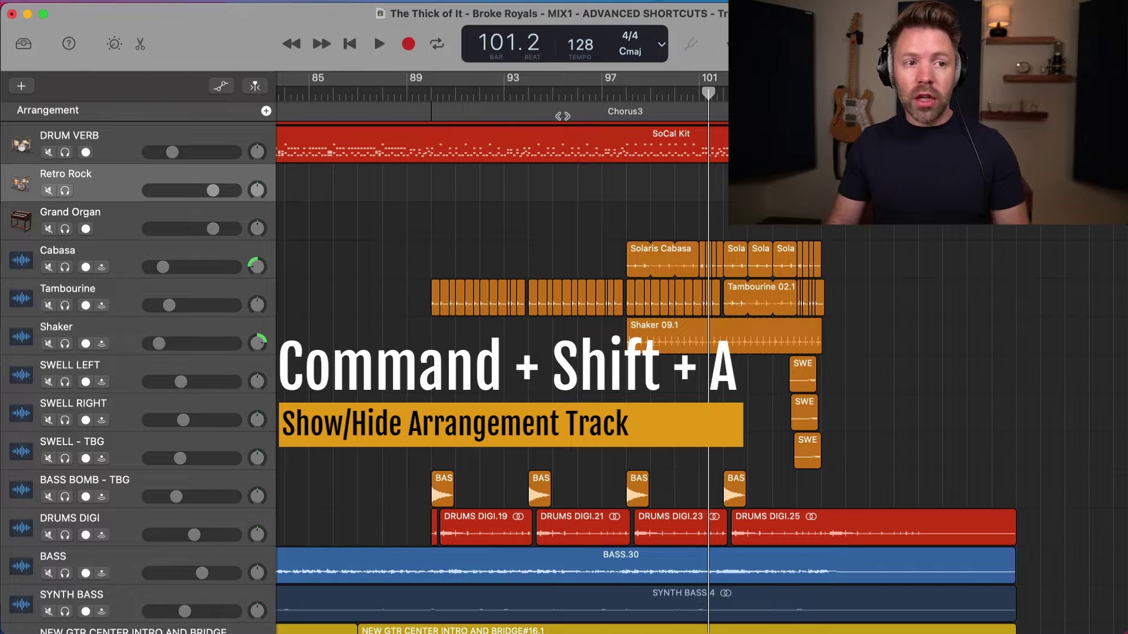
key("z")
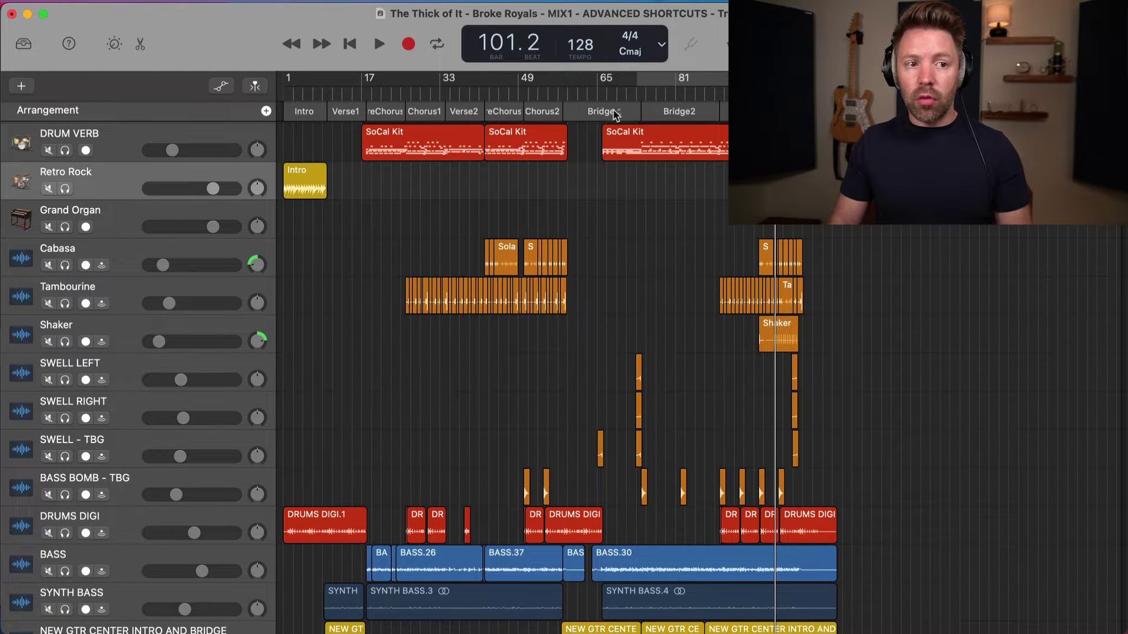
left_click(427, 89)
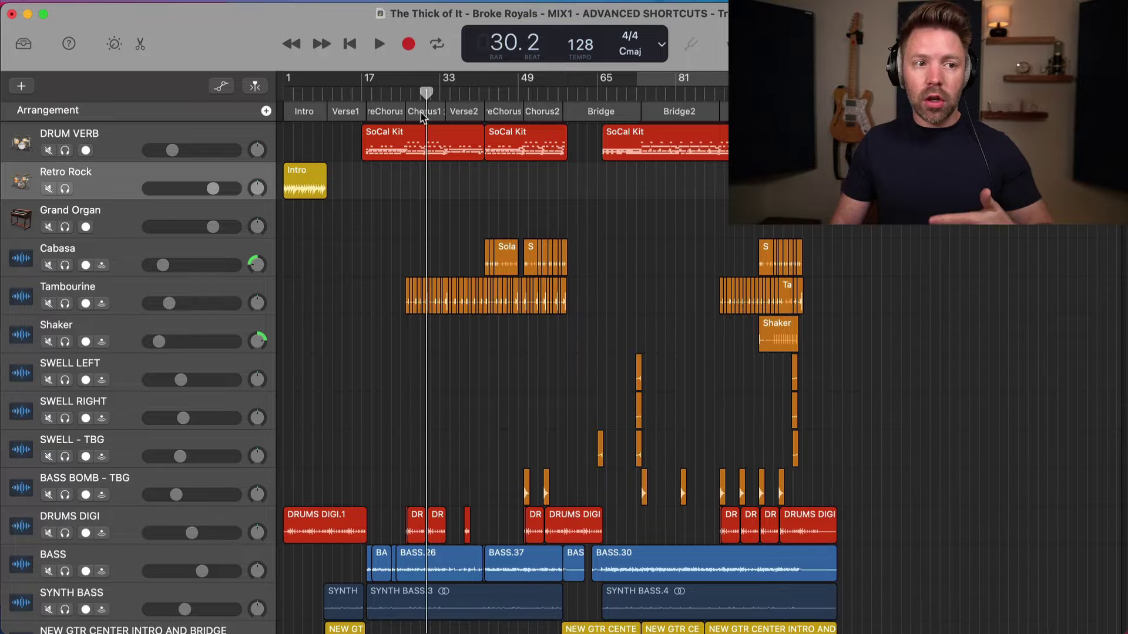
left_click(533, 88)
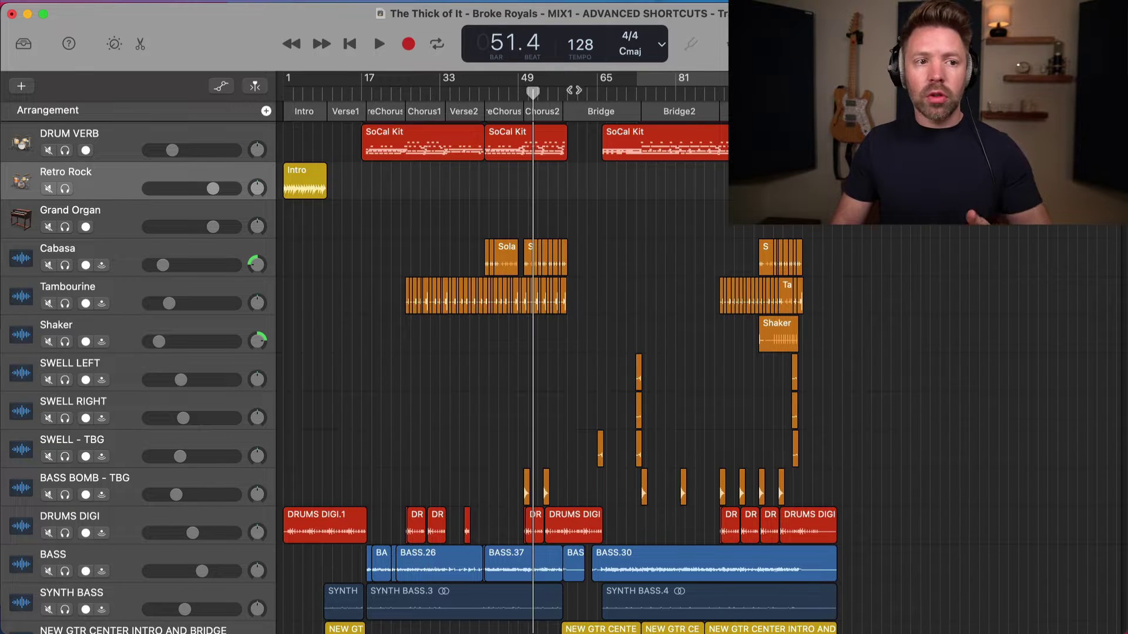
left_click(599, 89)
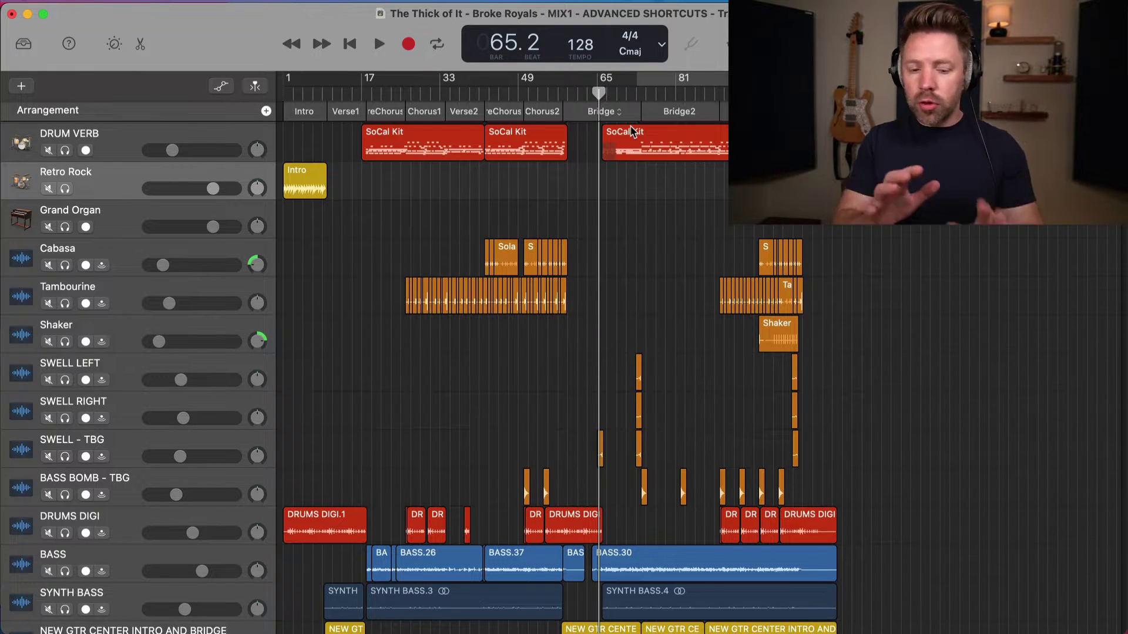
- Show the Tempo track below the Arrangement track and hide it again
scroll(631, 131, "down", 2)
scroll(631, 130, "up", 2)
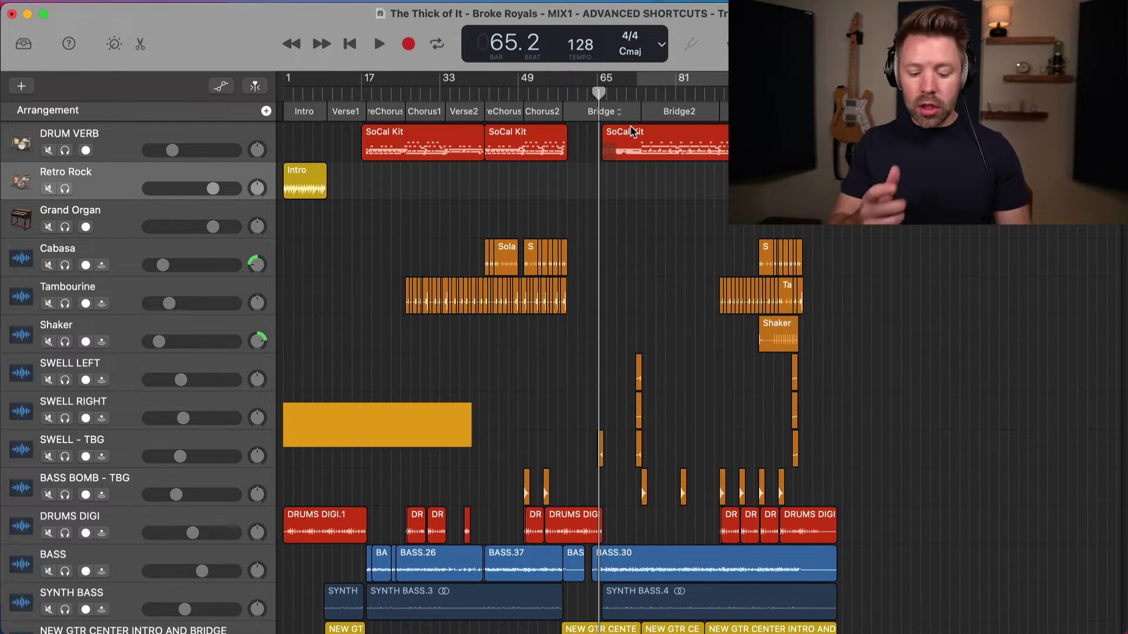
key("shift+super+t")
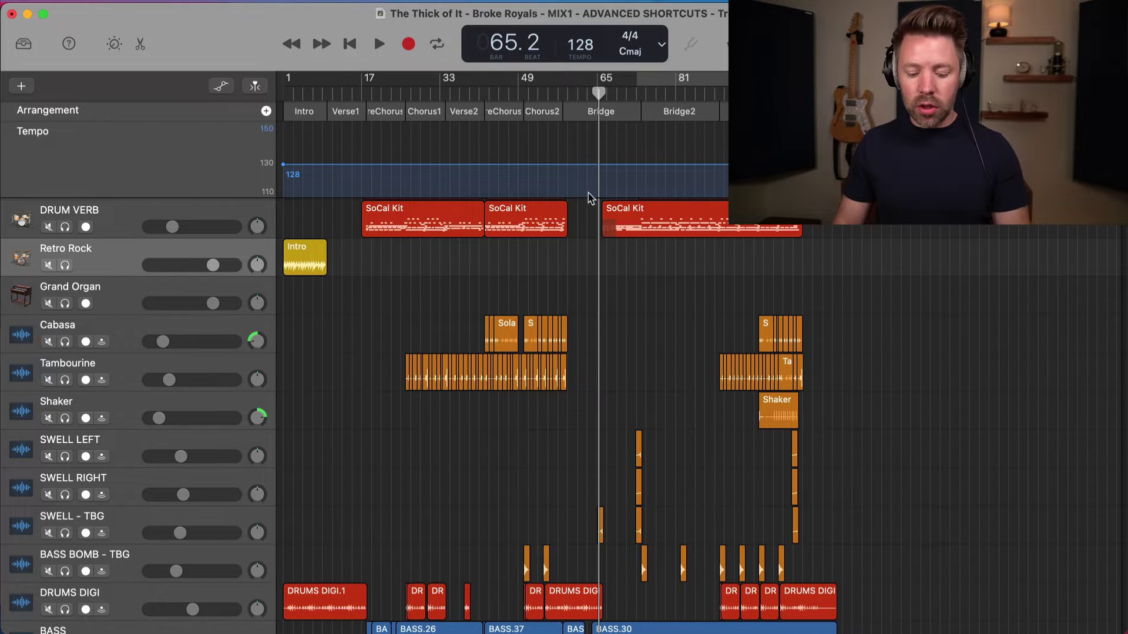
key("shift+super+t")
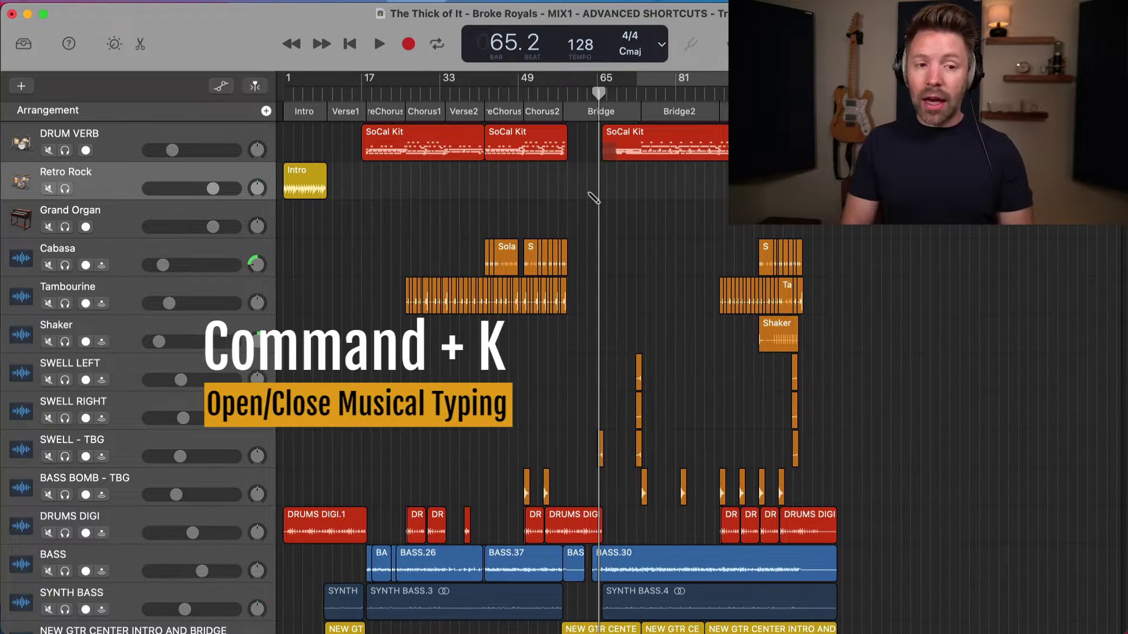
- Open Musical Typing, move its window up, and play notes on the Grand Organ track with the octave raised to C3
key("super+k")
left_click_drag(656, 344, 657, 296)
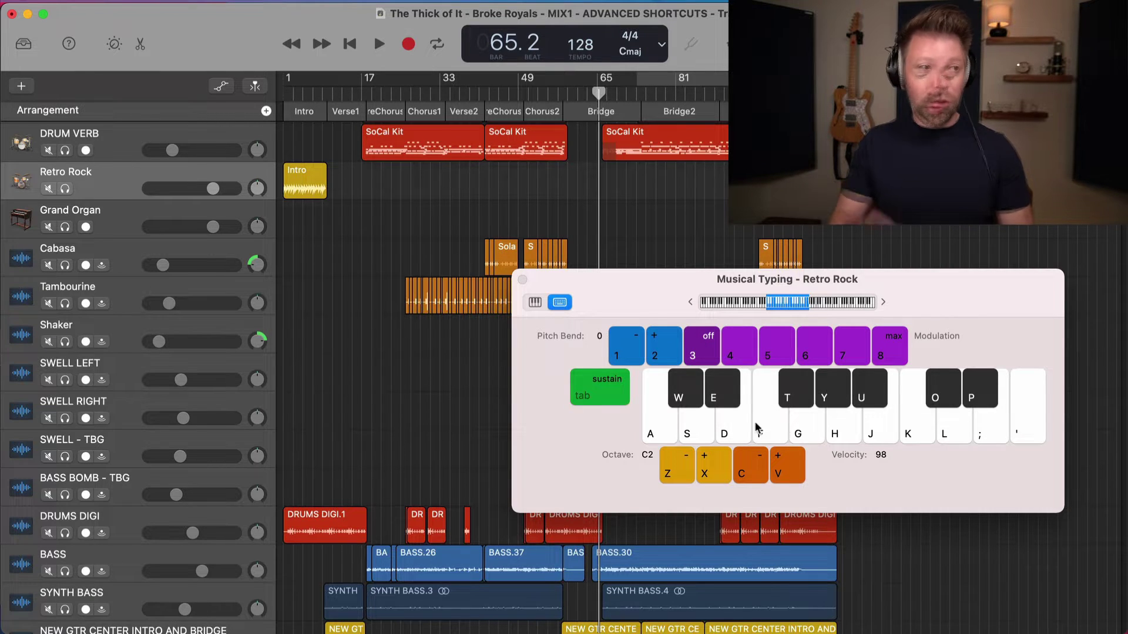
left_click(119, 220)
key("x")
key("d")
key("k")
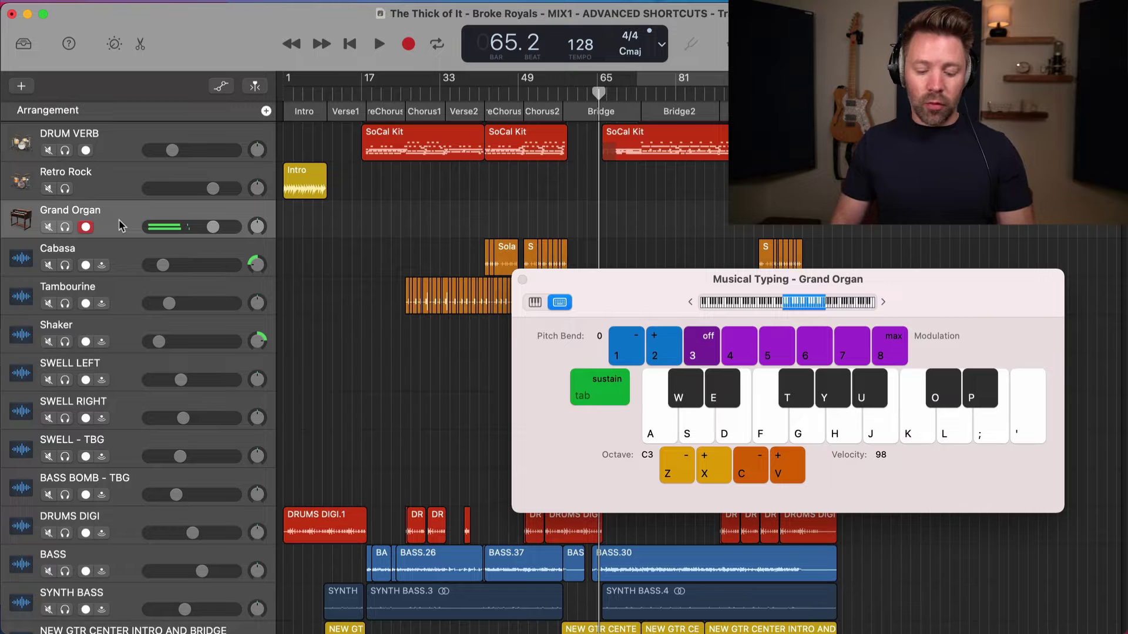
- Close Musical Typing and zoom the timeline in around the playhead at bar 65 until the SWELL - TBG region spans most of the view
key("super+k")
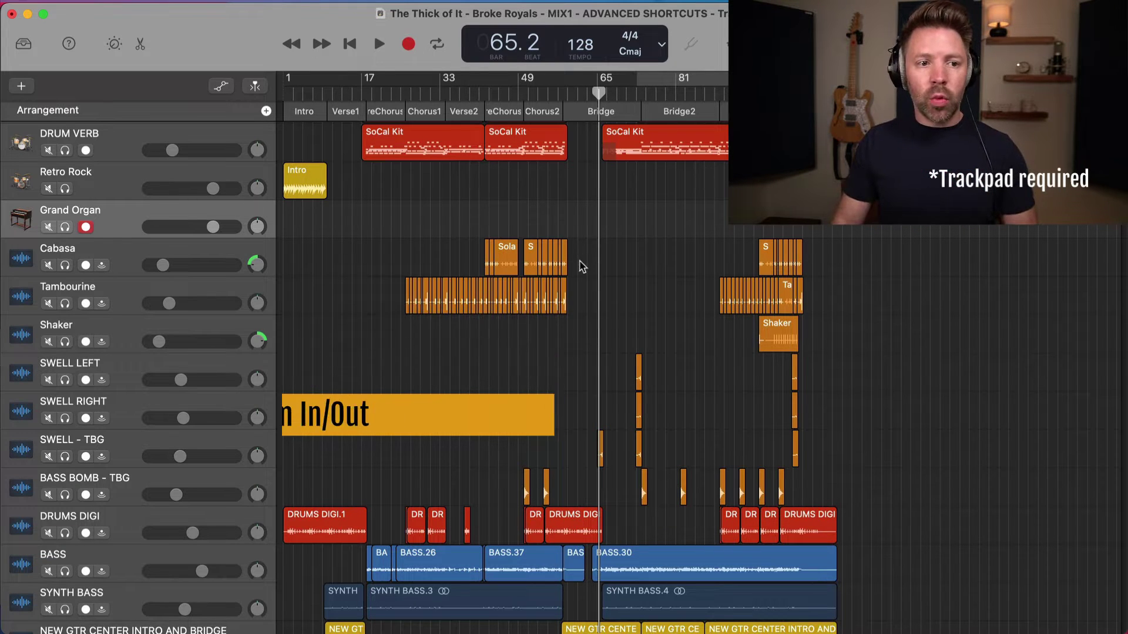
scroll(551, 261, "up", 5)
scroll(550, 261, "down", 5)
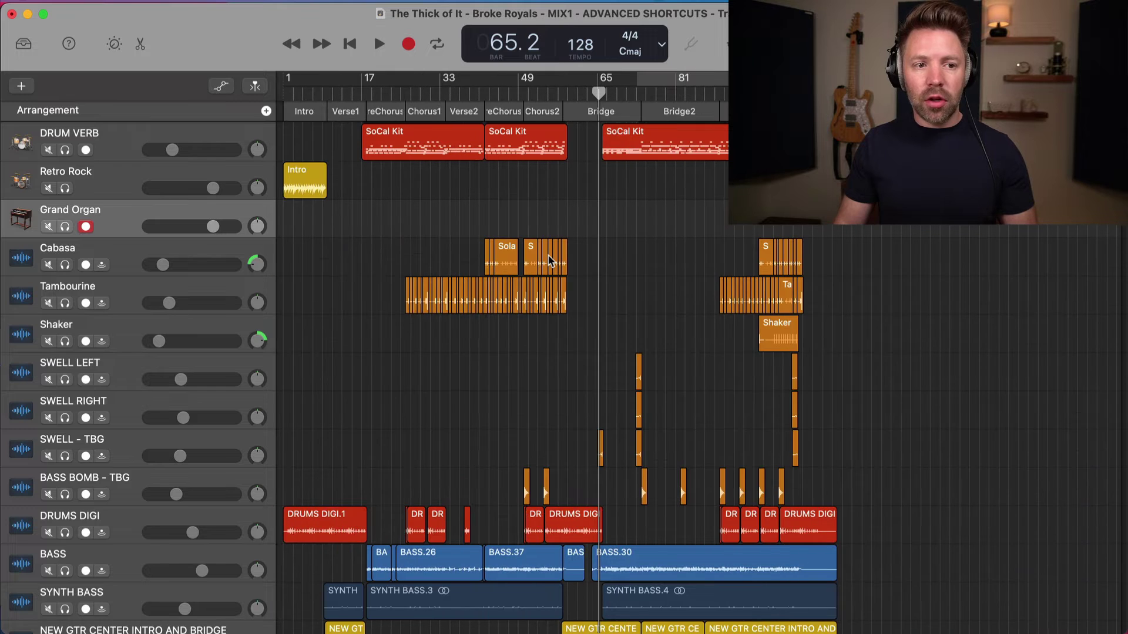
scroll(551, 261, "up", 5)
scroll(550, 262, "down", 5)
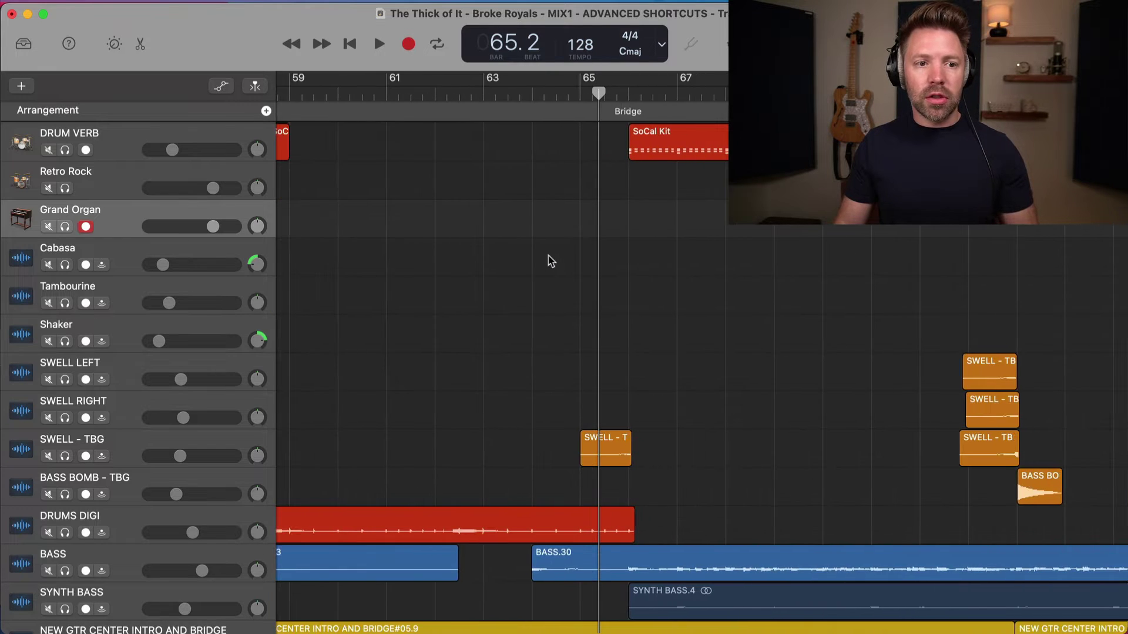
scroll(551, 261, "up", 10)
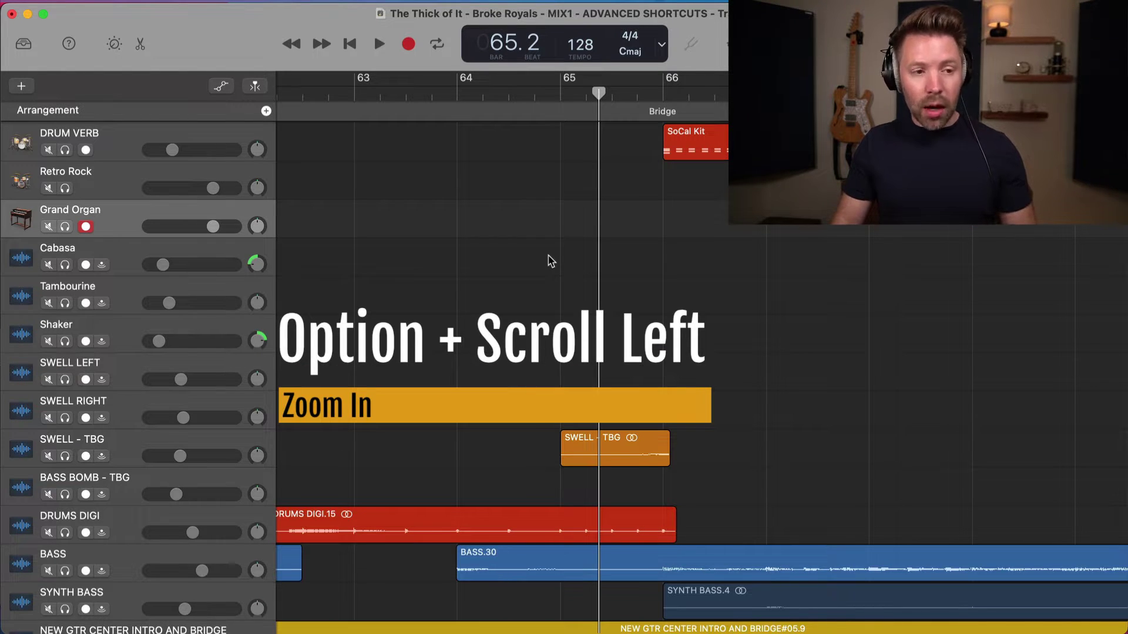
scroll(550, 261, "up", 6)
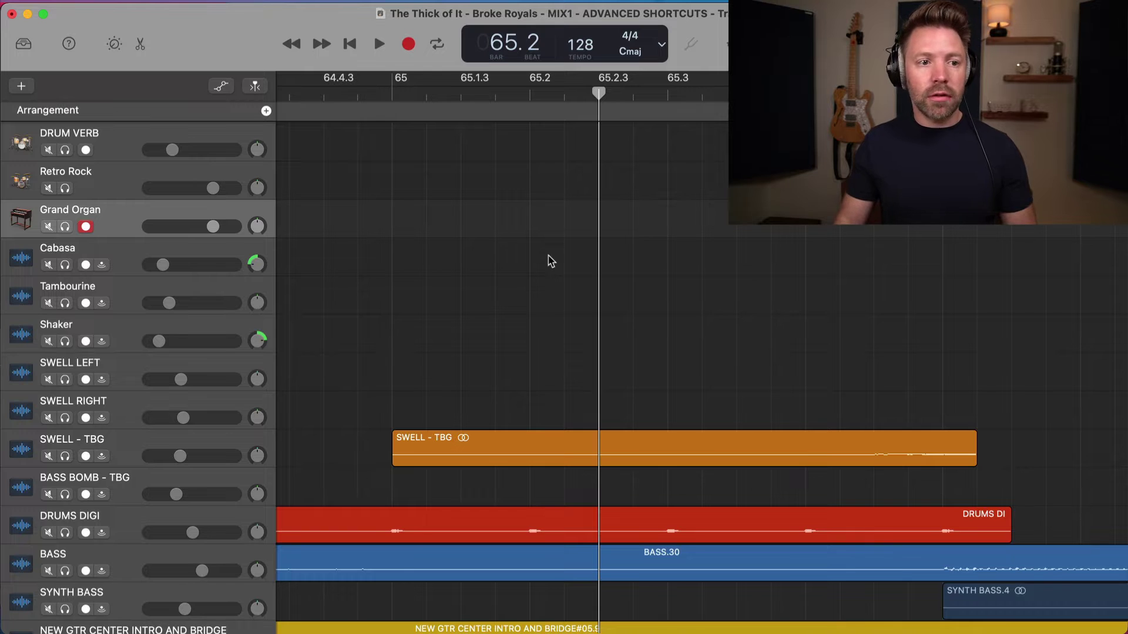
- Zoom the timeline back out until the sections from Verse2 through the Outro are in view
scroll(551, 261, "up", 8, "alt")
scroll(551, 261, "down", 10, "alt")
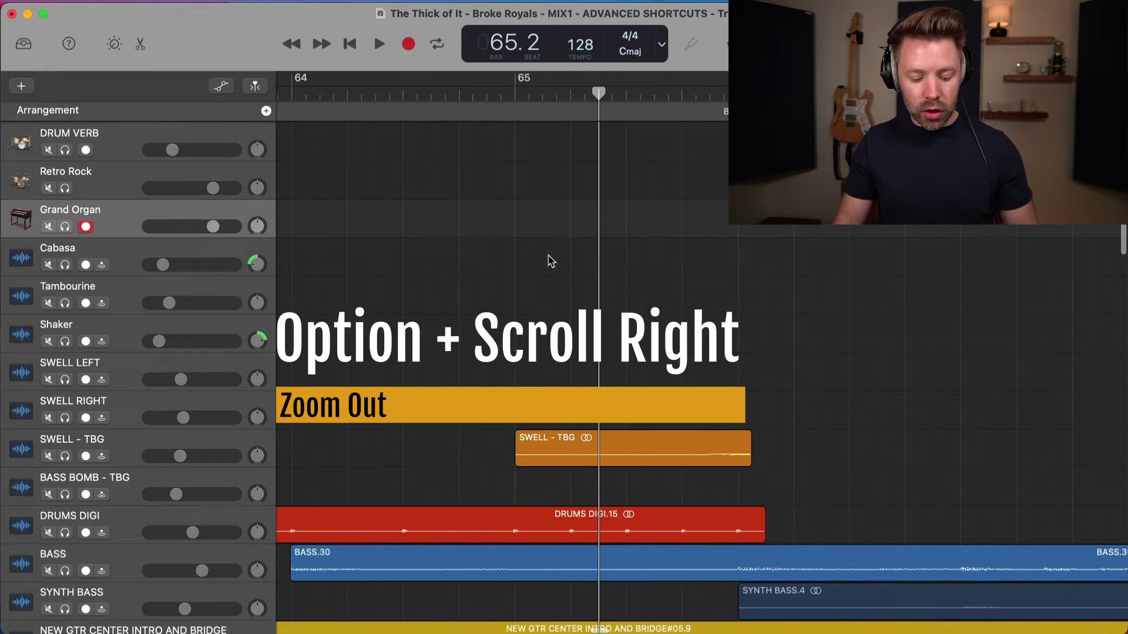
scroll(551, 262, "down", 12, "alt")
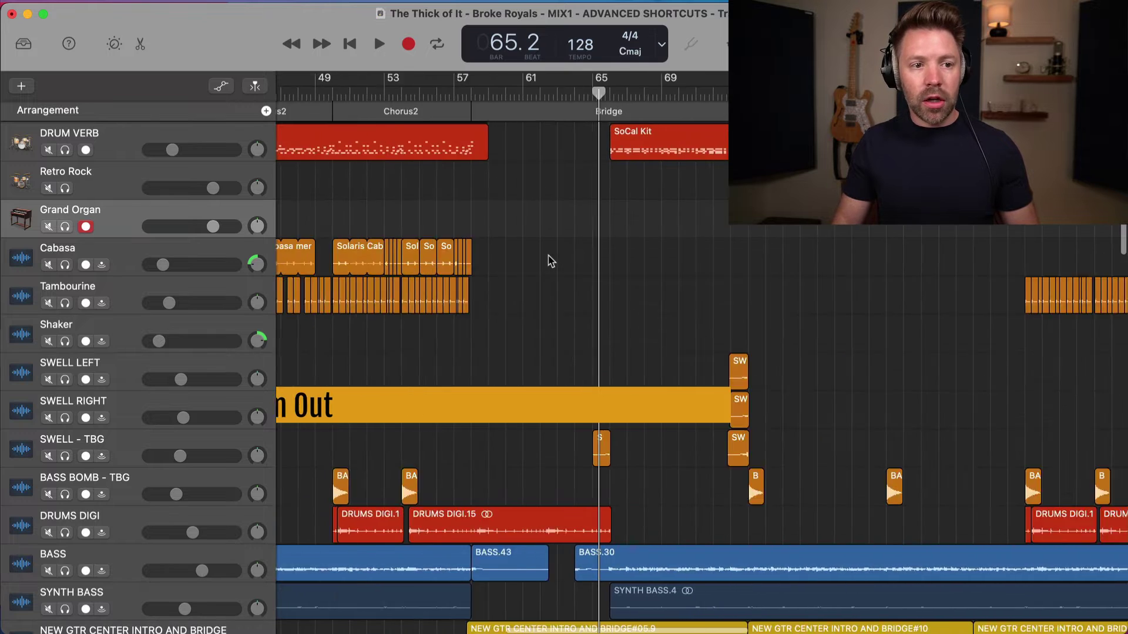
scroll(551, 261, "down", 3, "alt")
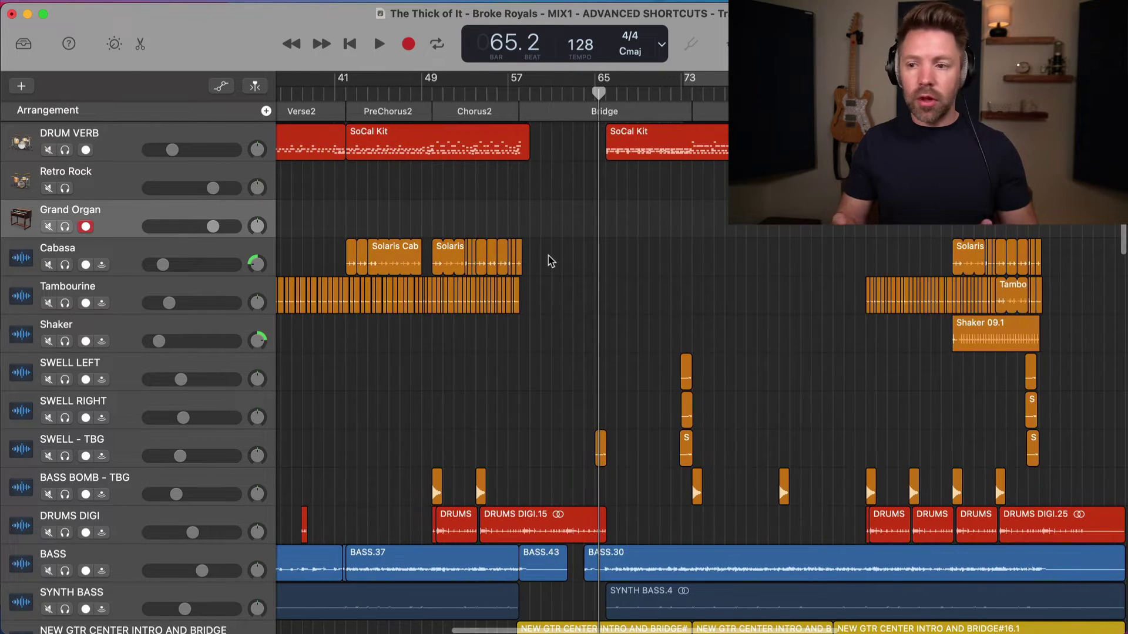
scroll(550, 261, "down", 1)
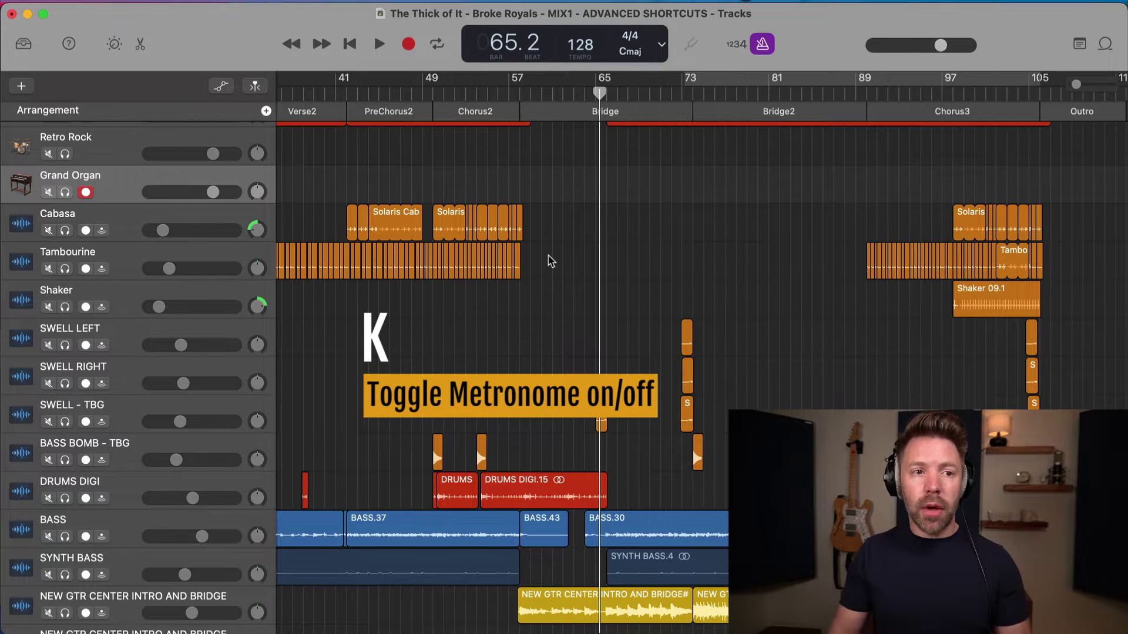
- Play the Bridge from bar 58, switching the metronome off, on and off again, and stop playback at bar 63
left_click(531, 91)
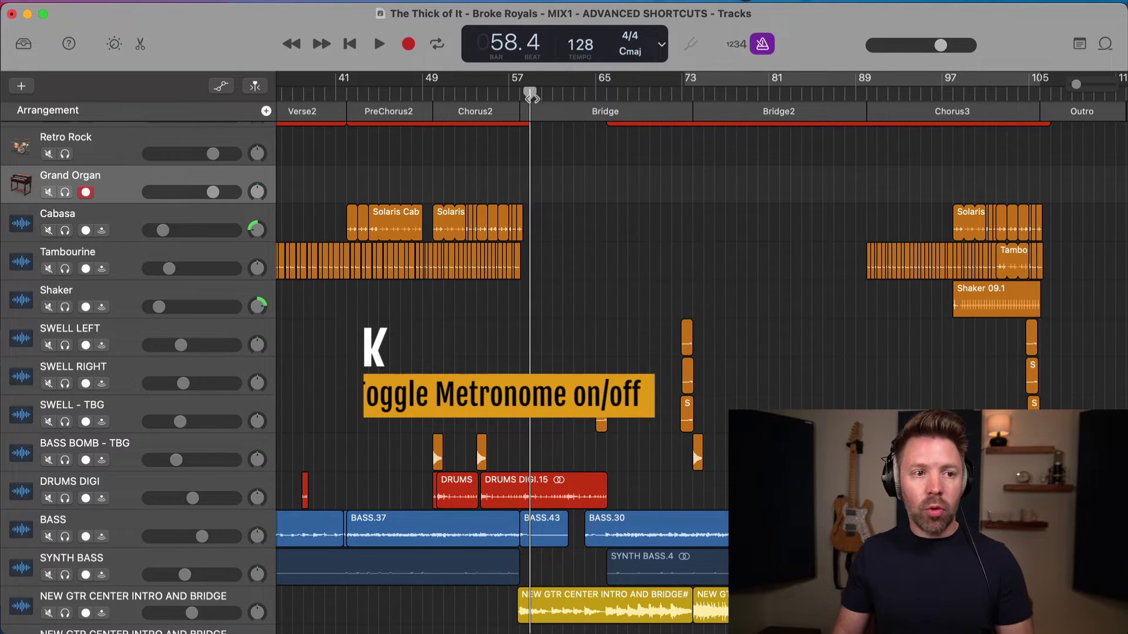
key("space")
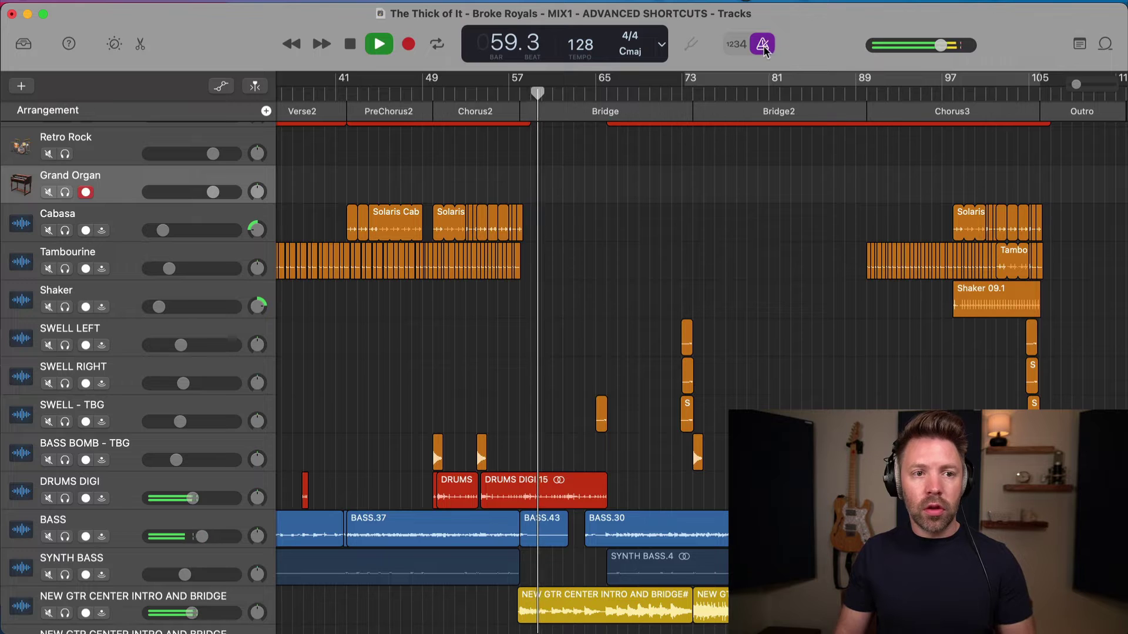
key("k")
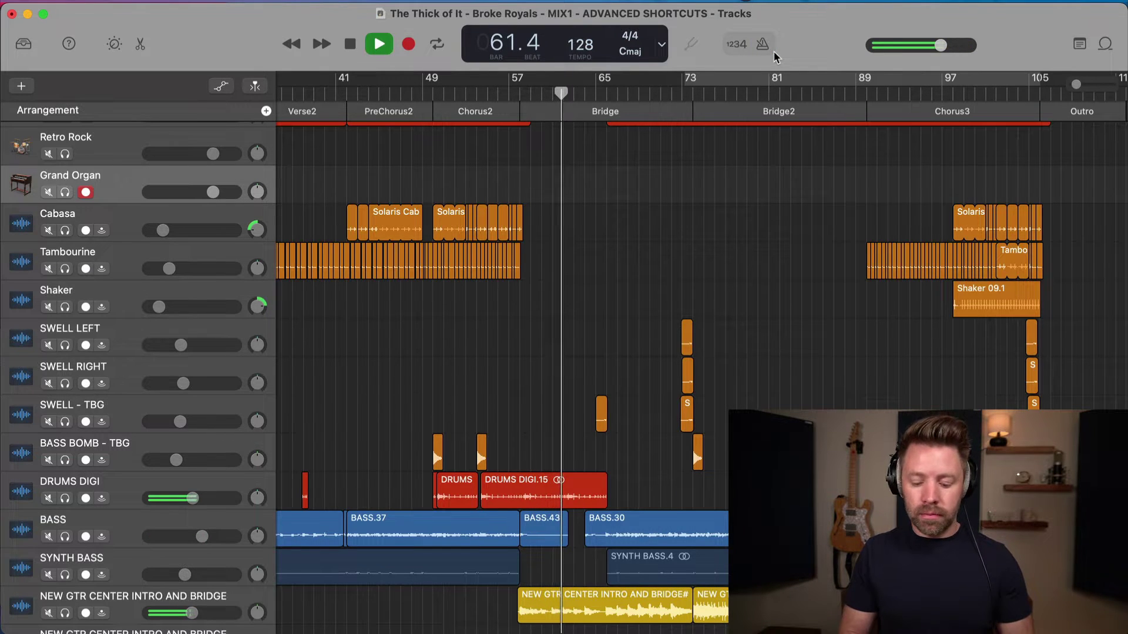
key("k")
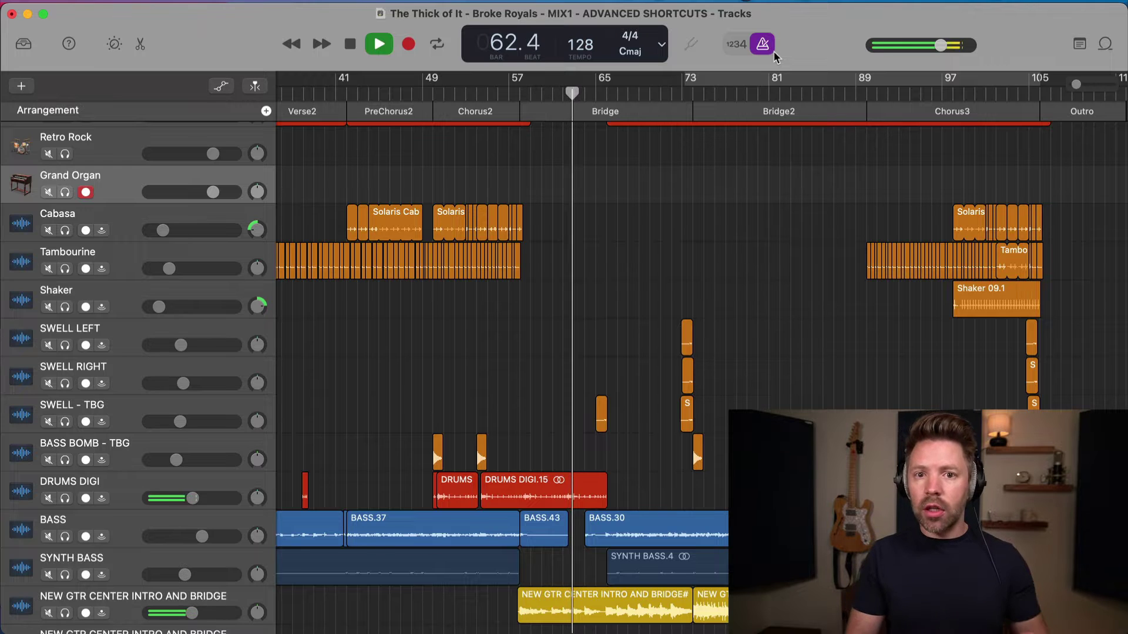
key("k")
key("space")
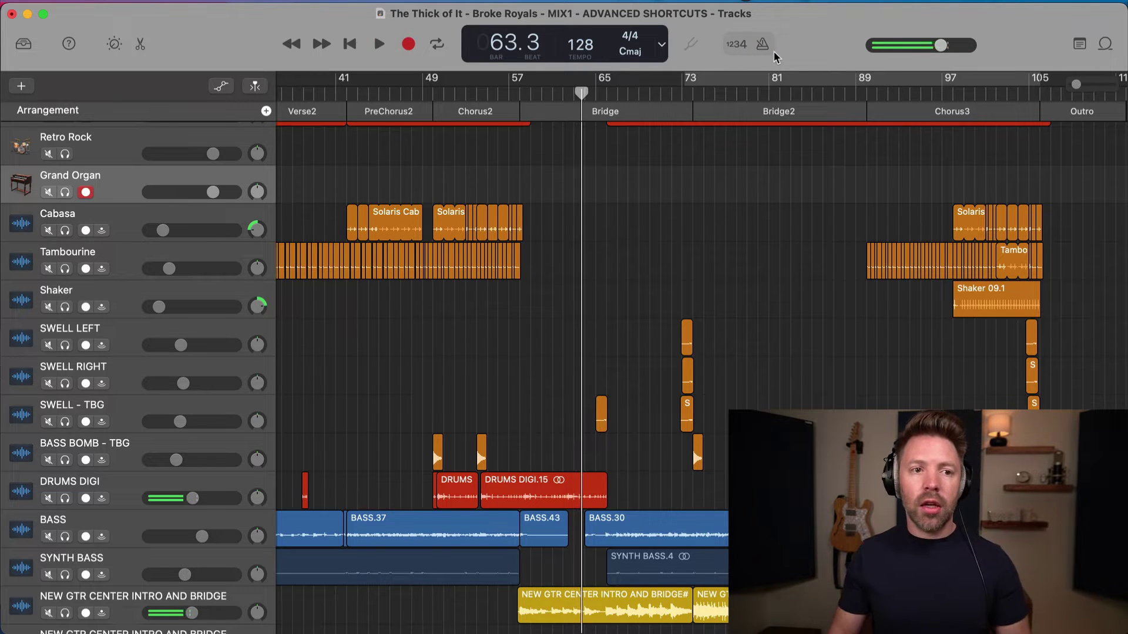
- Switch the recording count-in on and back off
left_click(735, 47)
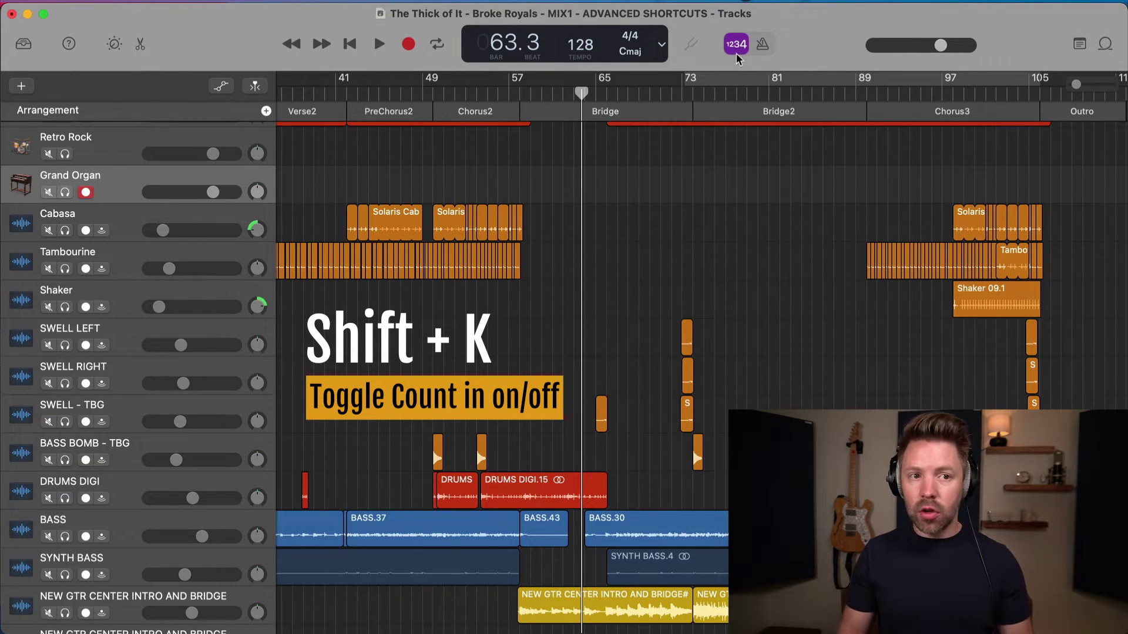
left_click(737, 48)
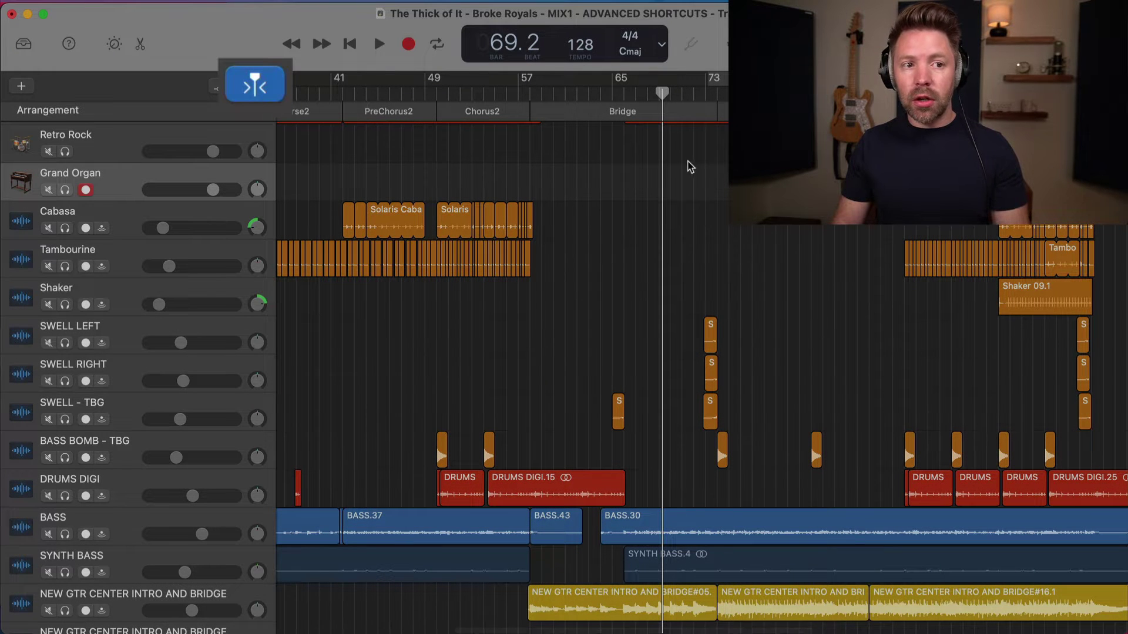
- Play from bar 69 with the timeline zoomed in, switch Catch Playhead on and off during playback, and stop at bar 76
key("space")
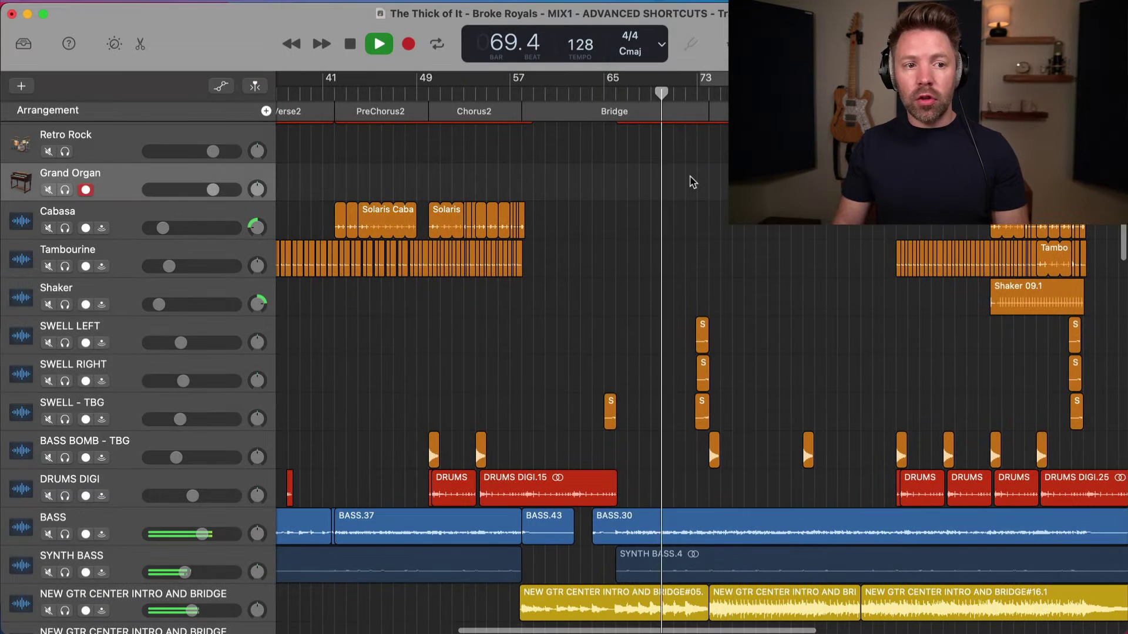
key("super+Right")
key("super+Right")
key("super+Right")
key("grave")
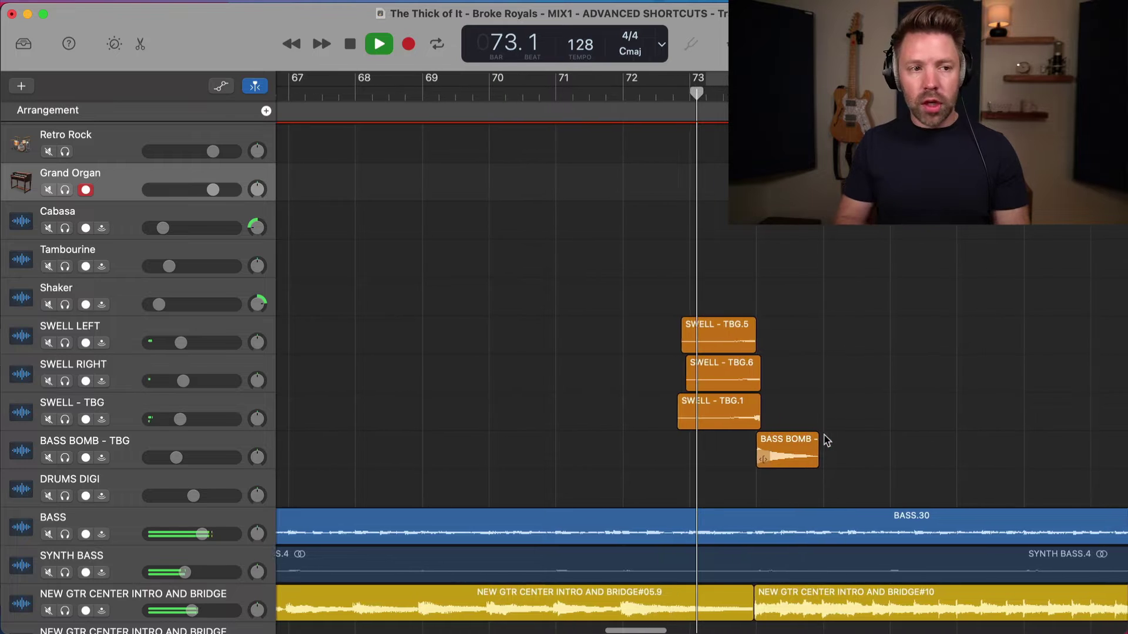
key("ctrl+period")
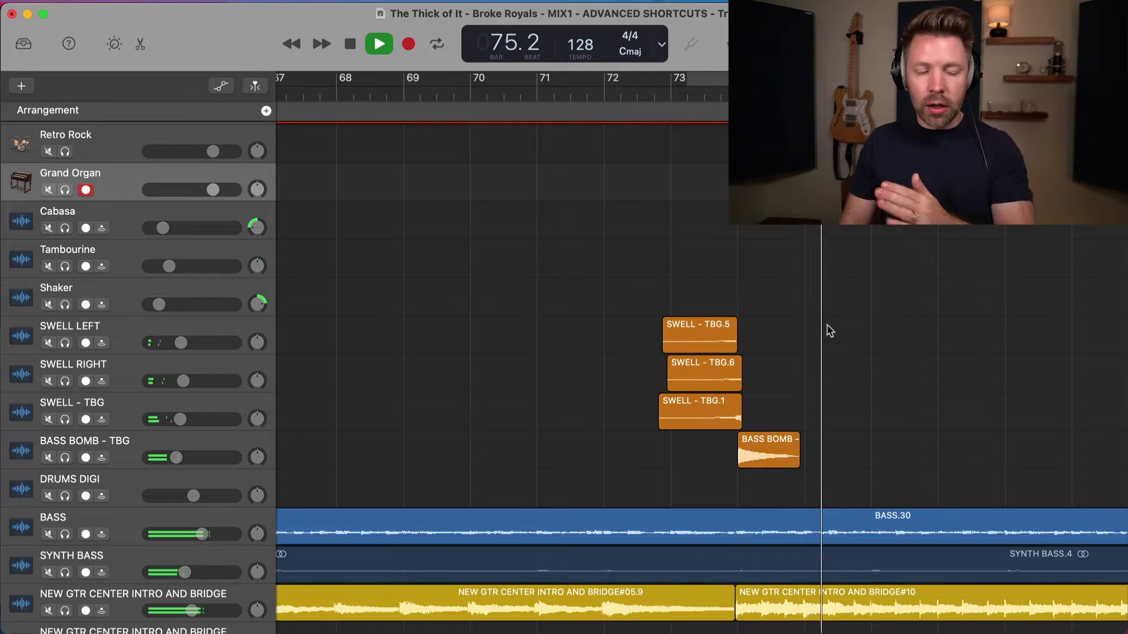
scroll(828, 334, "right", 2)
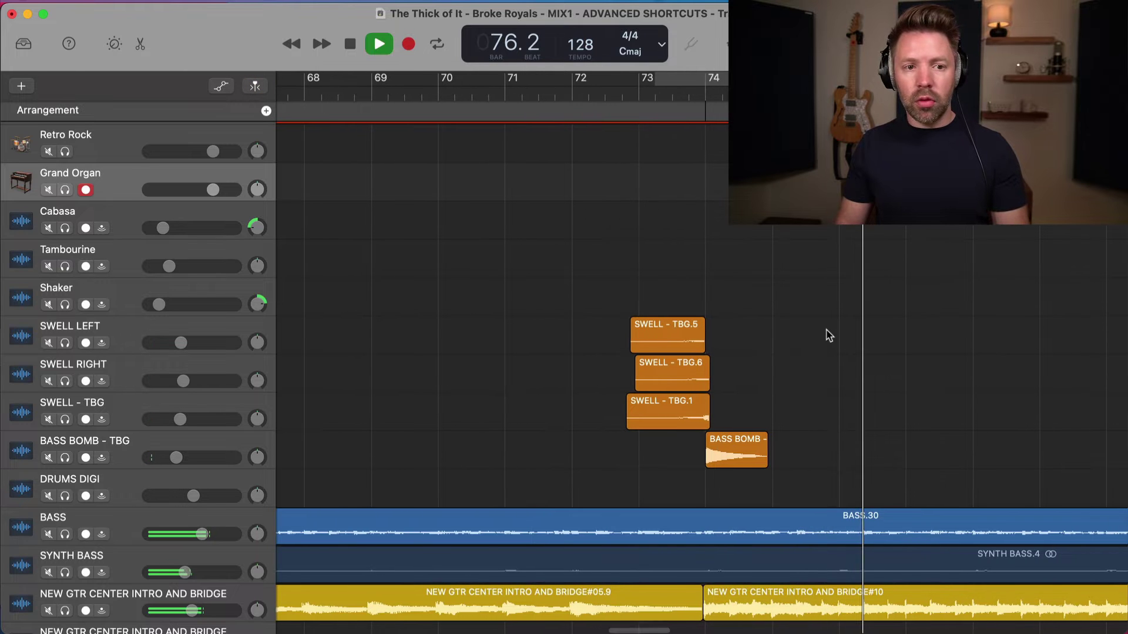
key("space")
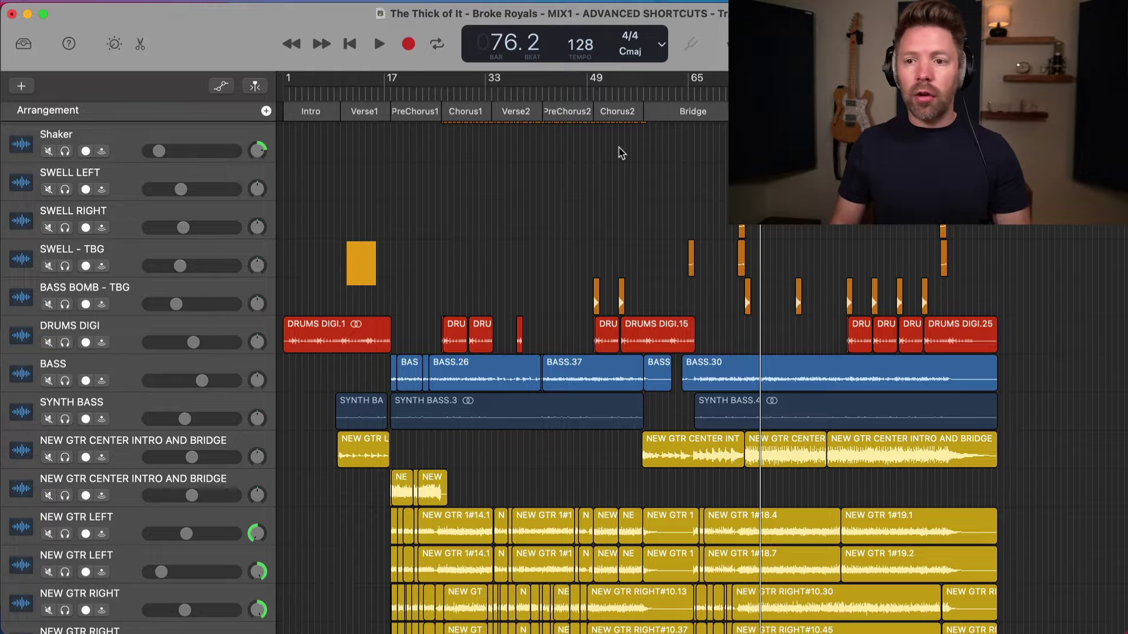
- Play the song from bar 76 and stop at bar 79
key("space")
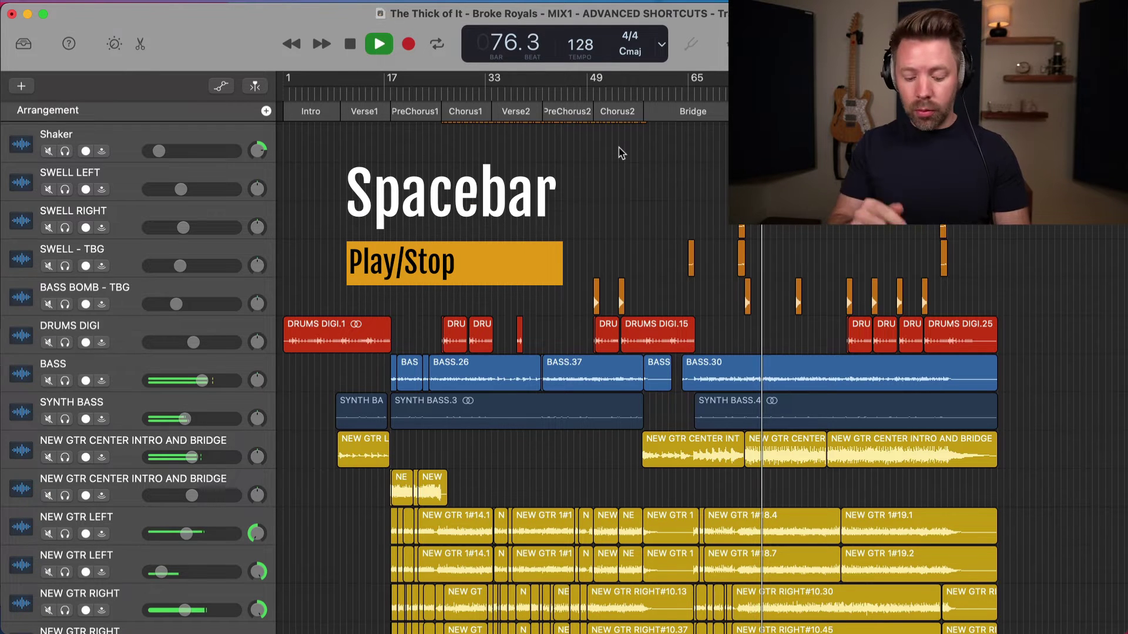
key("space")
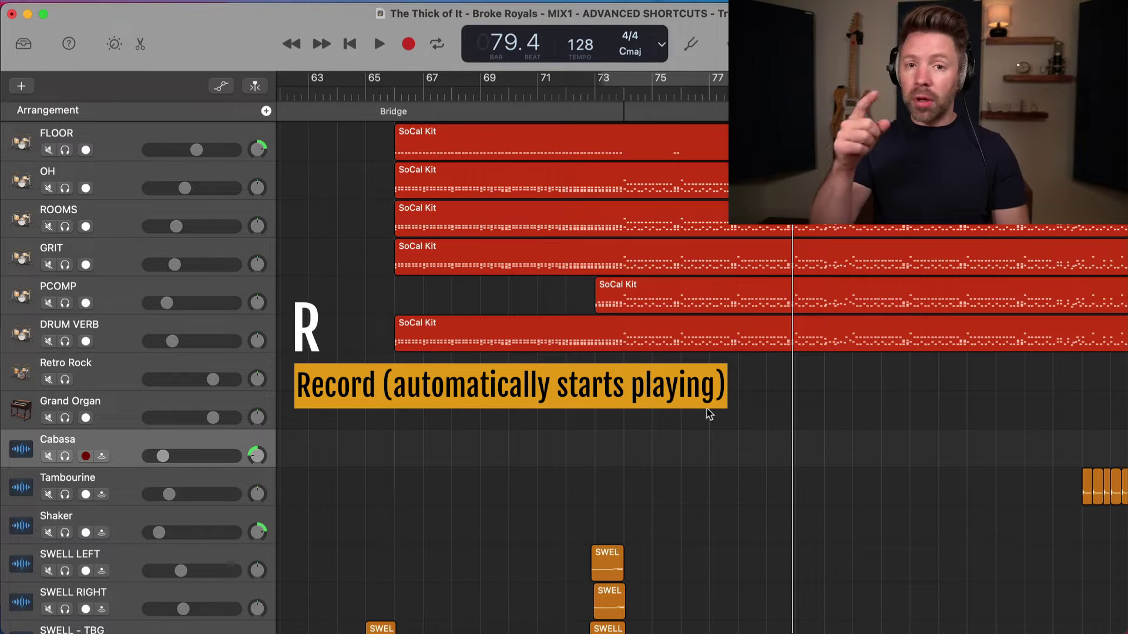
- Record a short take on the Cabasa track from bar 79 to bar 83, and delete the recorded region
key("r")
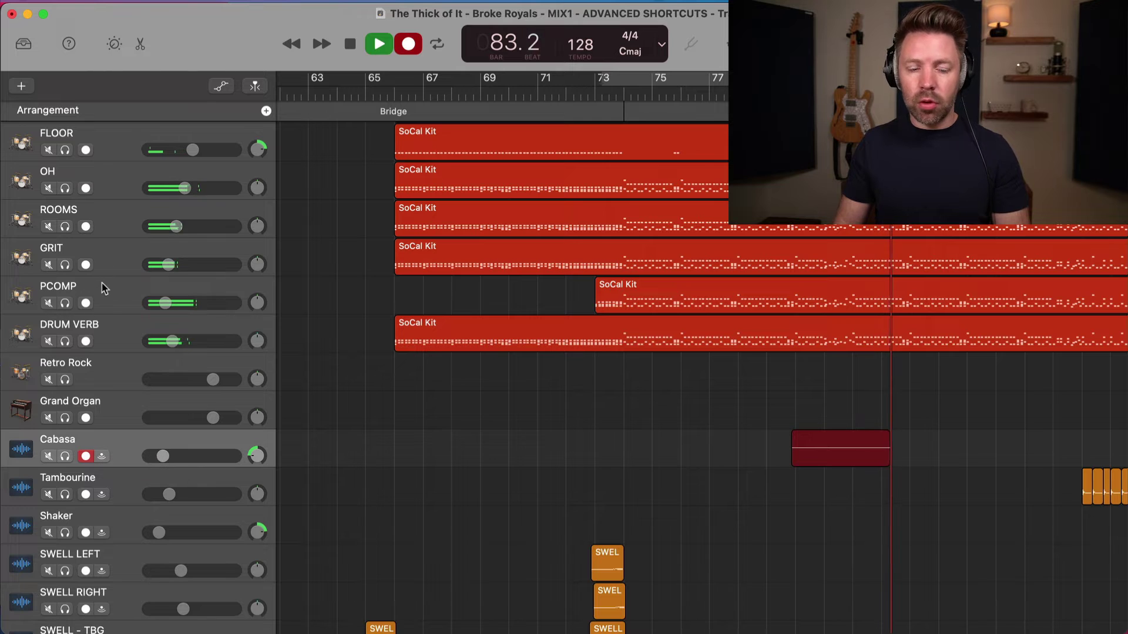
key("space")
key("Delete")
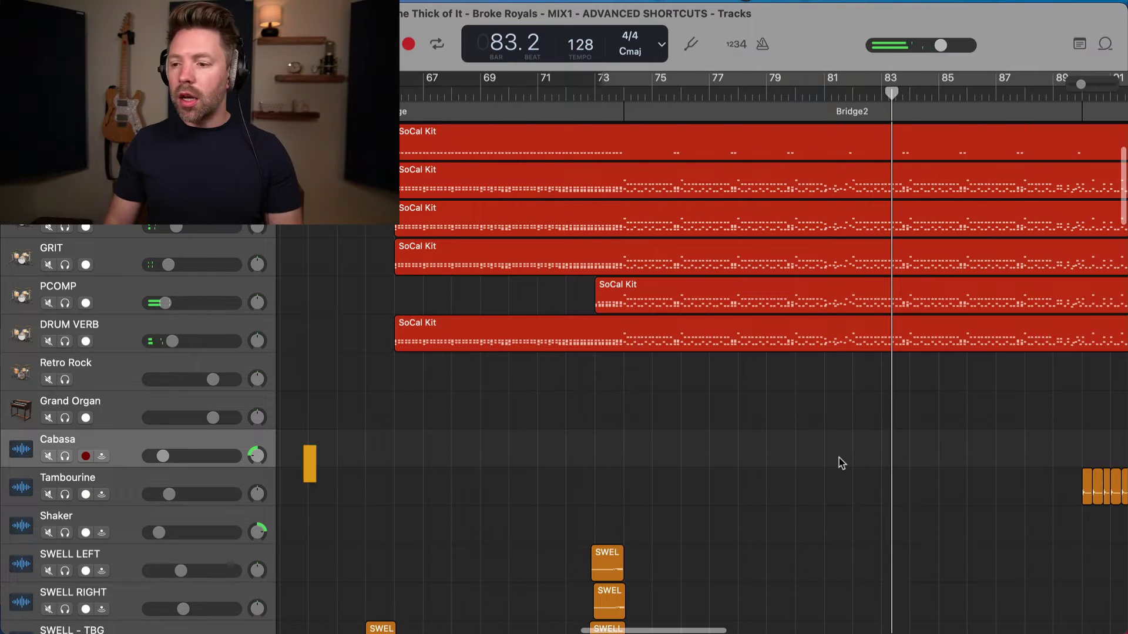
- Move the playhead forward one measure at a time to bar 97 in Chorus3
scroll(839, 457, "right", 1)
key("period")
key("period")
key("period")
key("period")
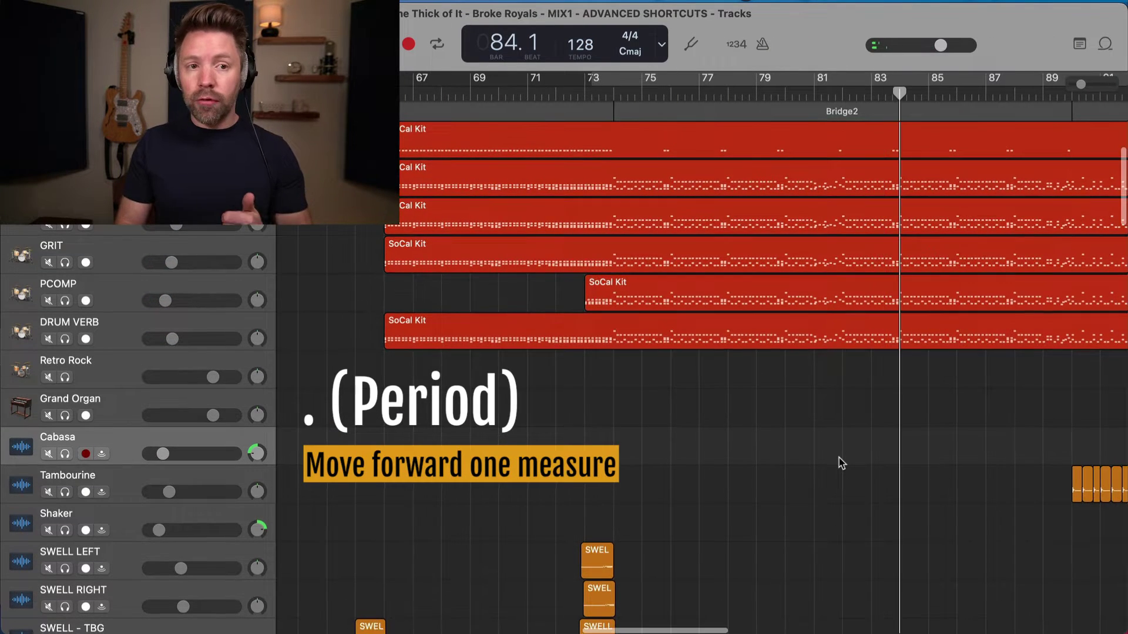
key("period")
key("period")
key("period")
key("period")
key("period")
key("period")
key("period")
key("period")
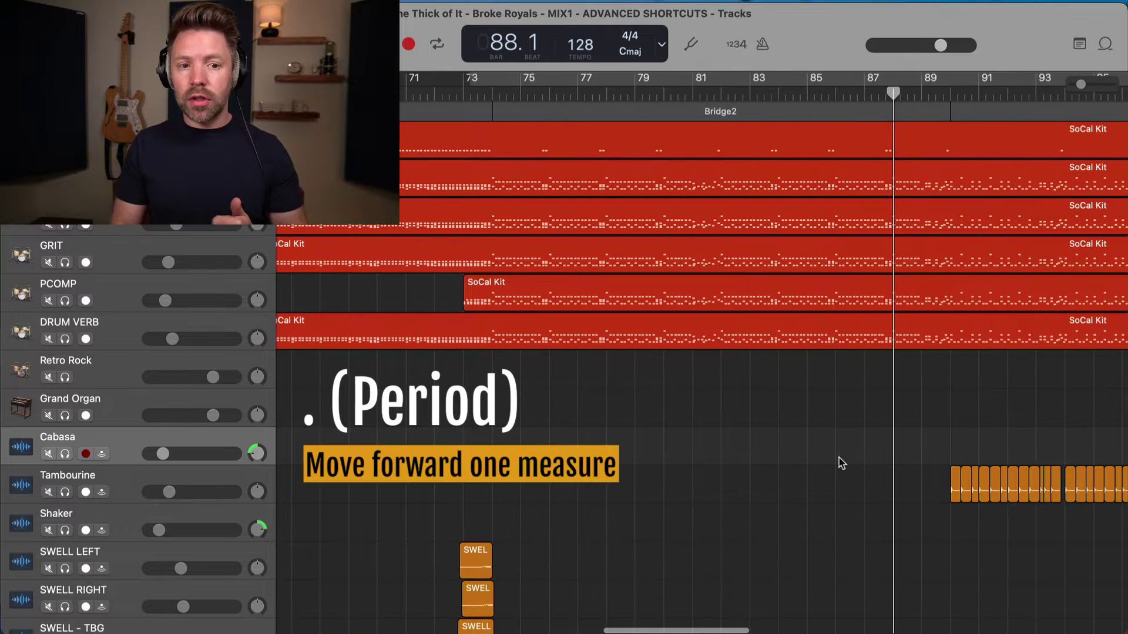
key("period")
key("period")
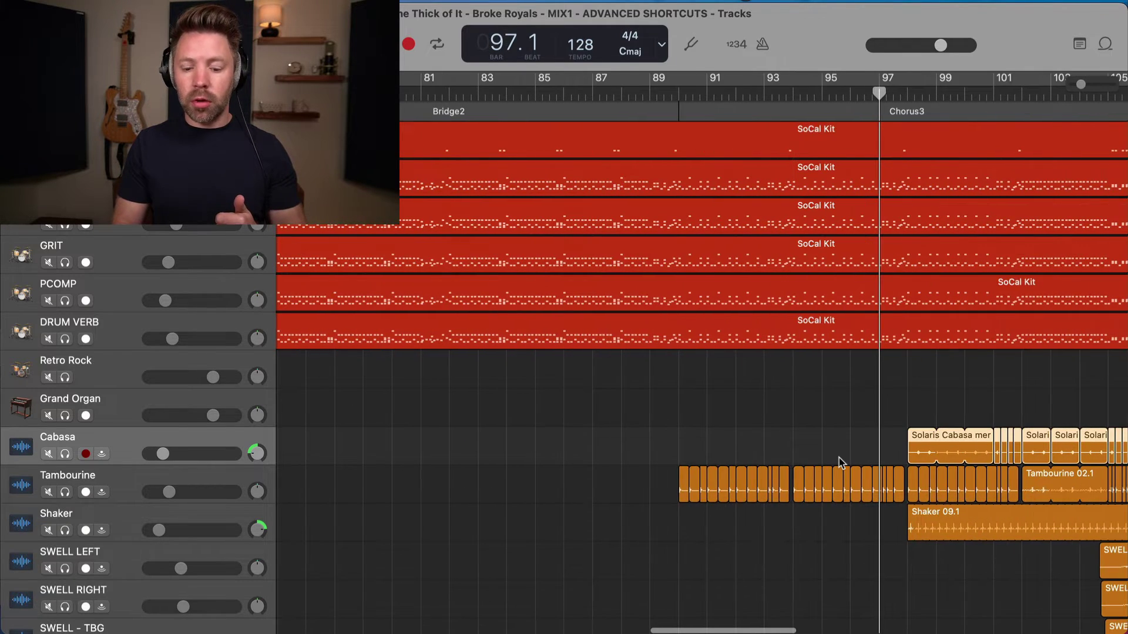
- Move the playhead back one measure at a time to bar 80 in Bridge2
key("comma")
key("comma")
key("comma")
key("comma")
key("comma")
key("comma")
key("comma")
key("comma")
key("comma")
key("comma")
key("comma")
key("comma")
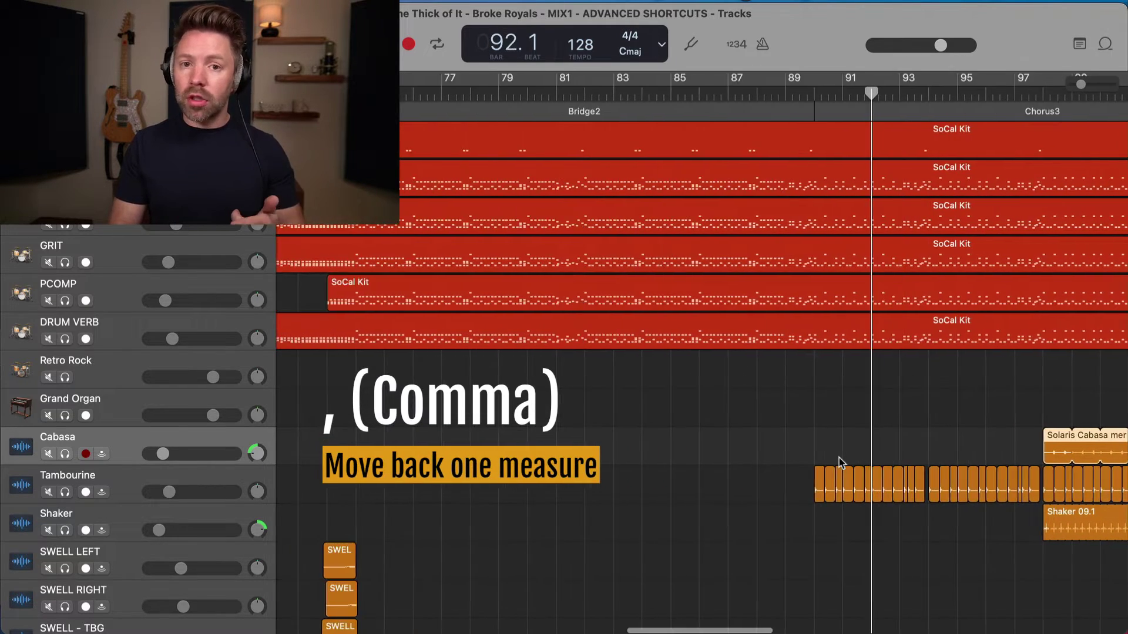
key("comma")
key("comma")
key("comma")
key("comma")
key("comma")
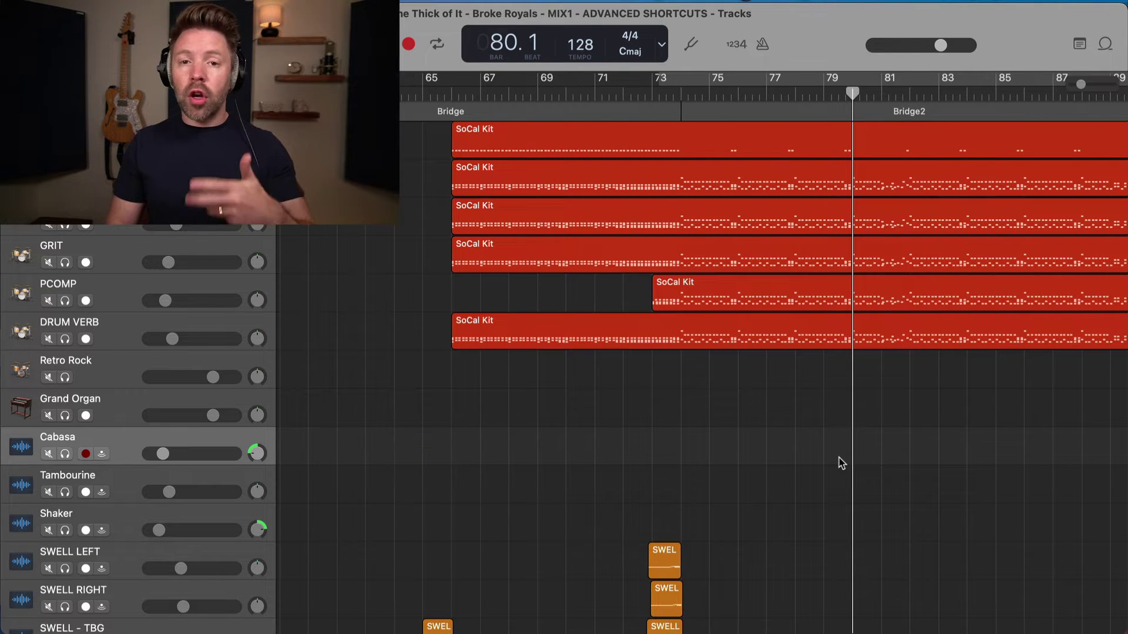
- With the whole song in view, place the playhead at the start of Bridge2 and return it to the session start
key("Return")
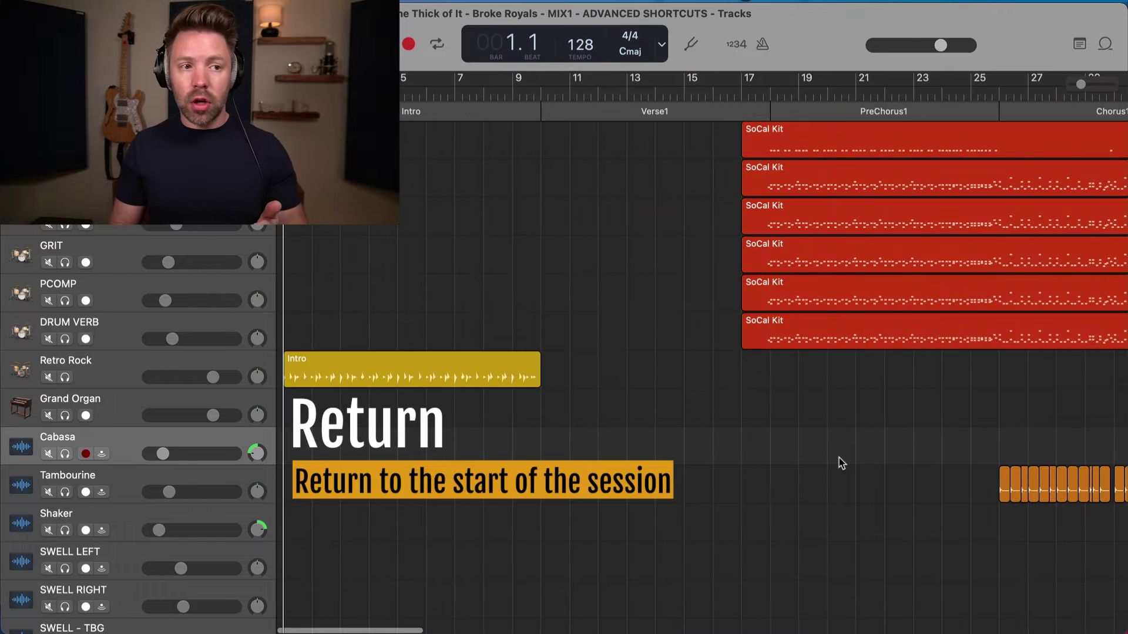
key("z")
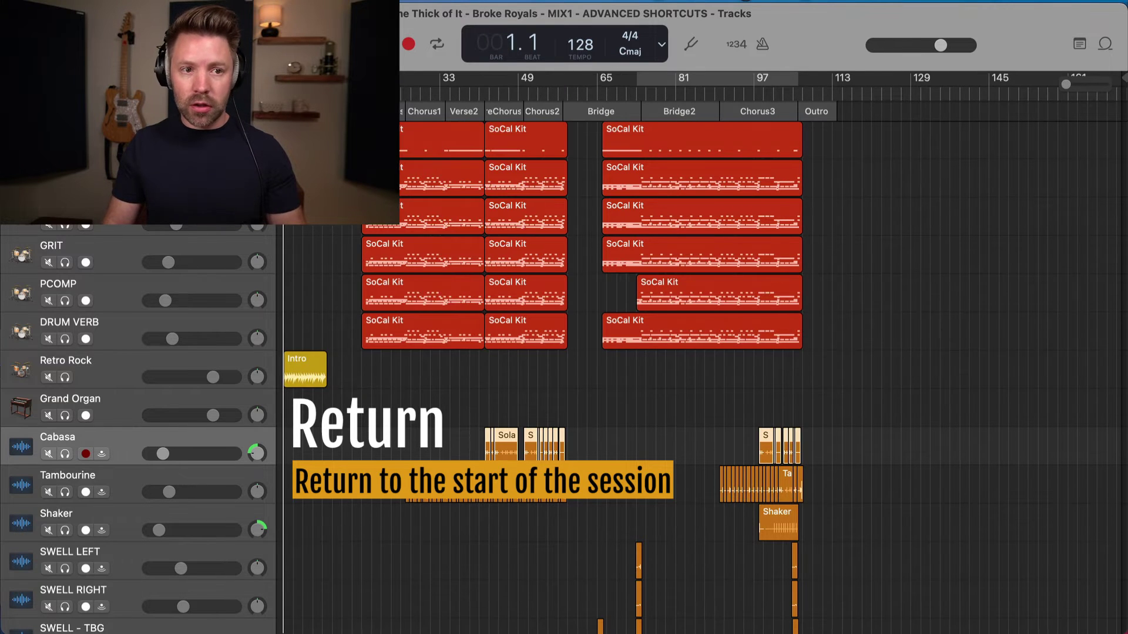
left_click(645, 81)
key("Return")
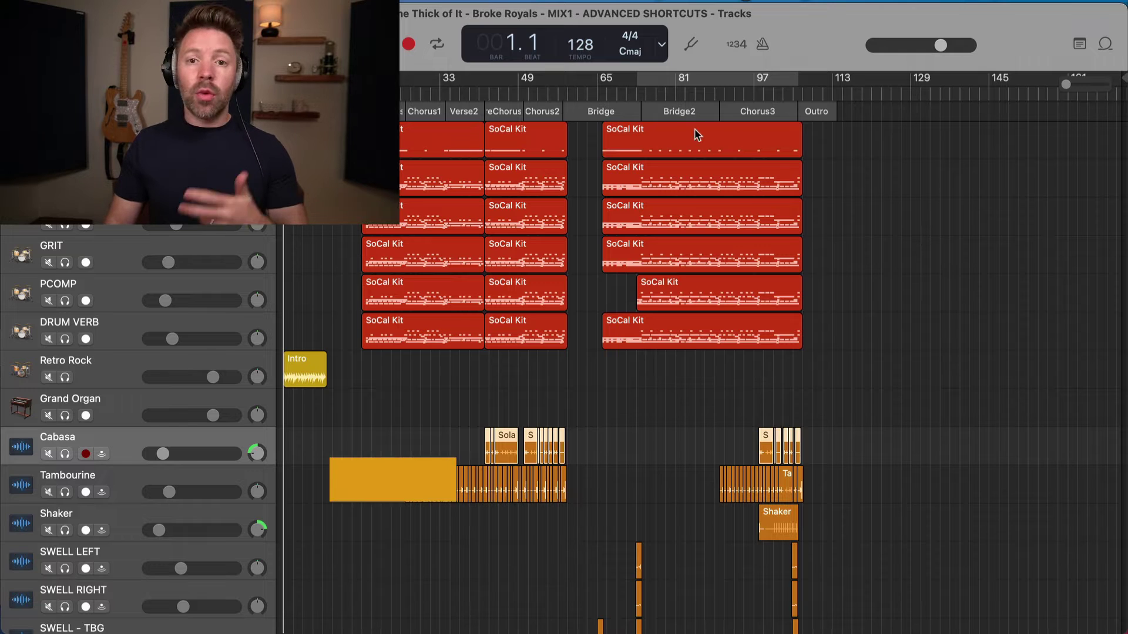
- Turn on the cycle region over Bridge2 and Chorus3, toggle it off and on again, and play from its start
key("c")
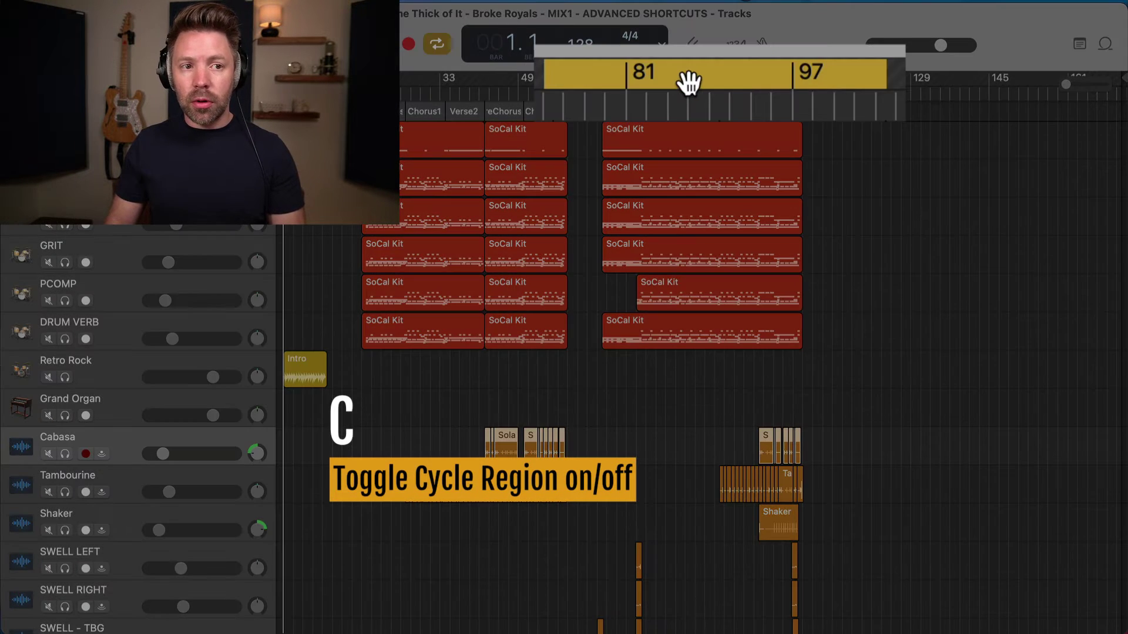
left_click(687, 79)
left_click(686, 80)
key("space")
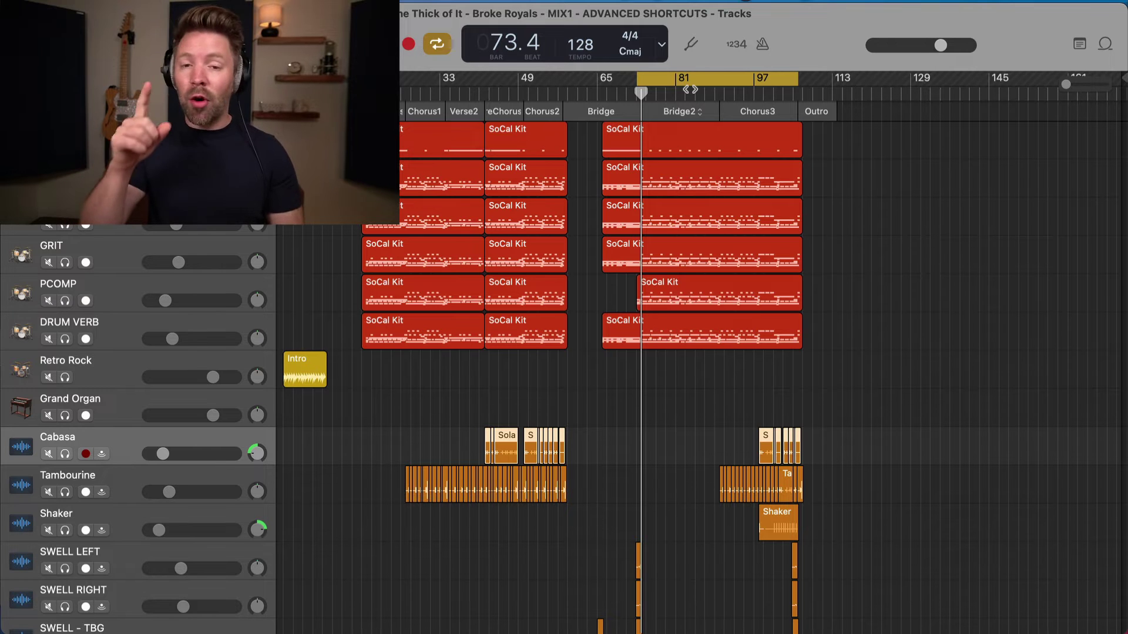
- Select the DRUM VERB region starting in the Bridge, play from that selected region, and stop playback
scroll(737, 311, "down", 1)
left_click(725, 314)
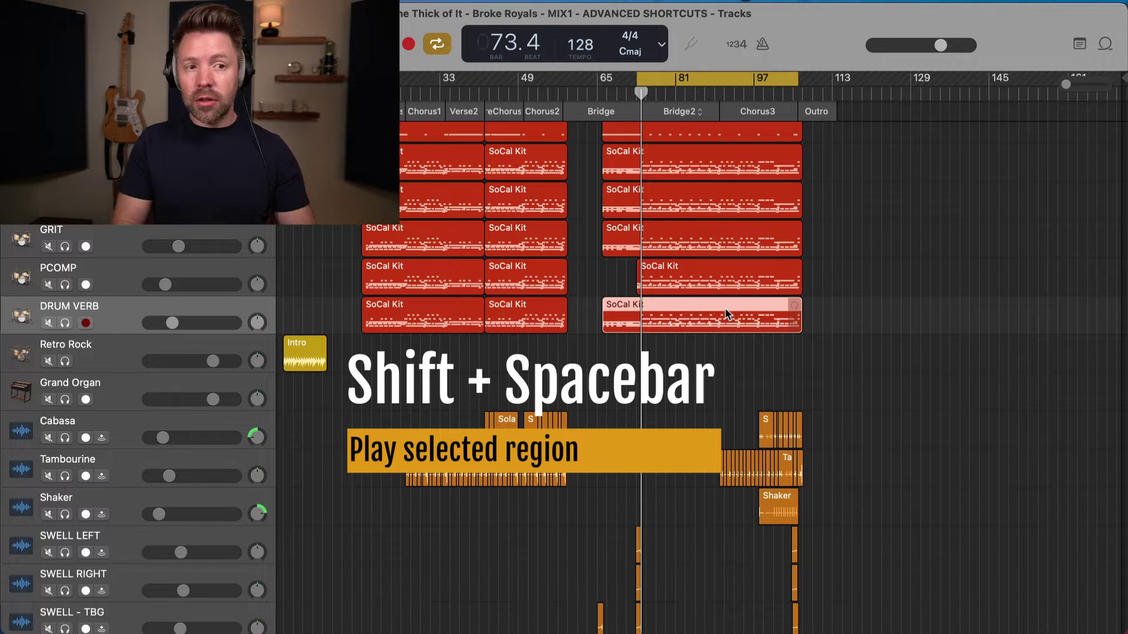
key("shift+space")
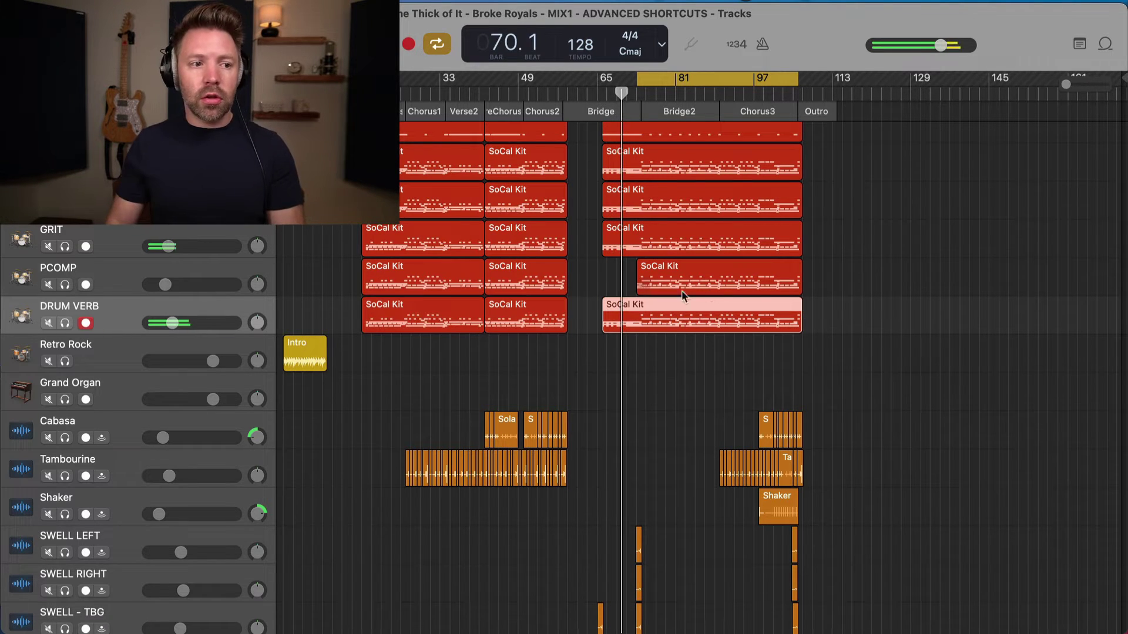
key("space")
- Select the Cabasa region in the second PreChorus, play from that region's start, and stop playback
scroll(467, 373, "down", 1)
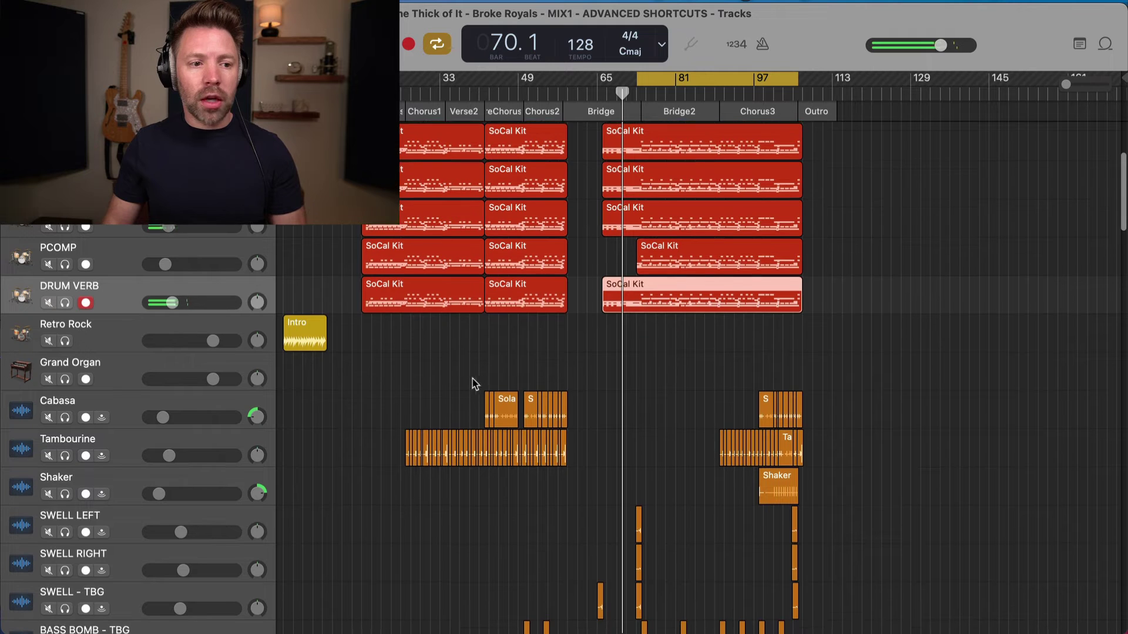
left_click(503, 419)
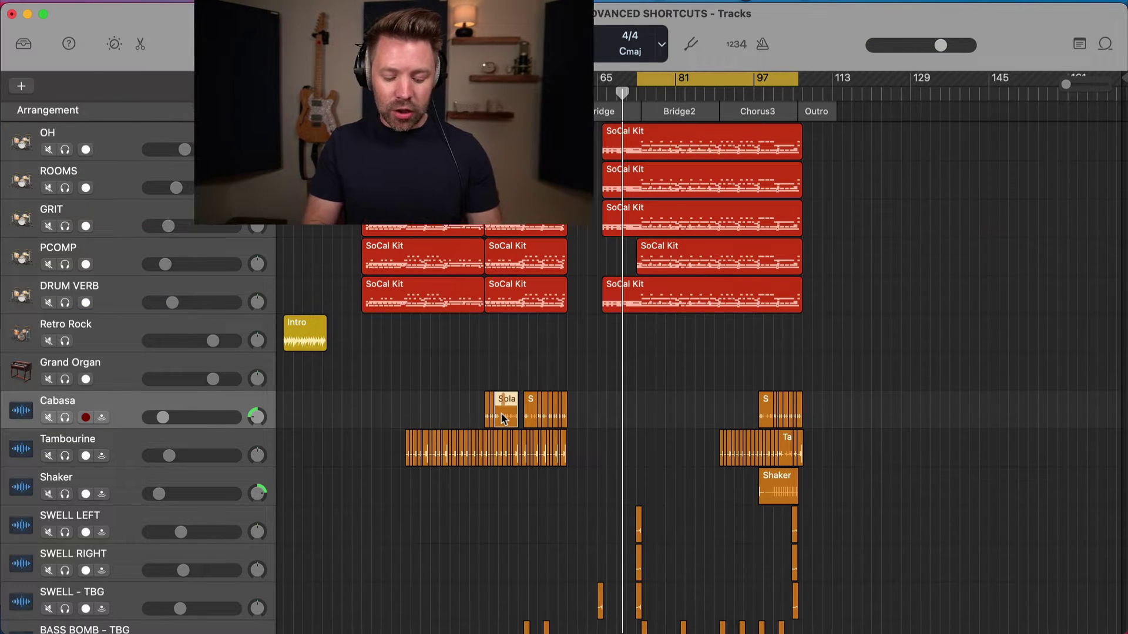
key("shift+Return")
key("space")
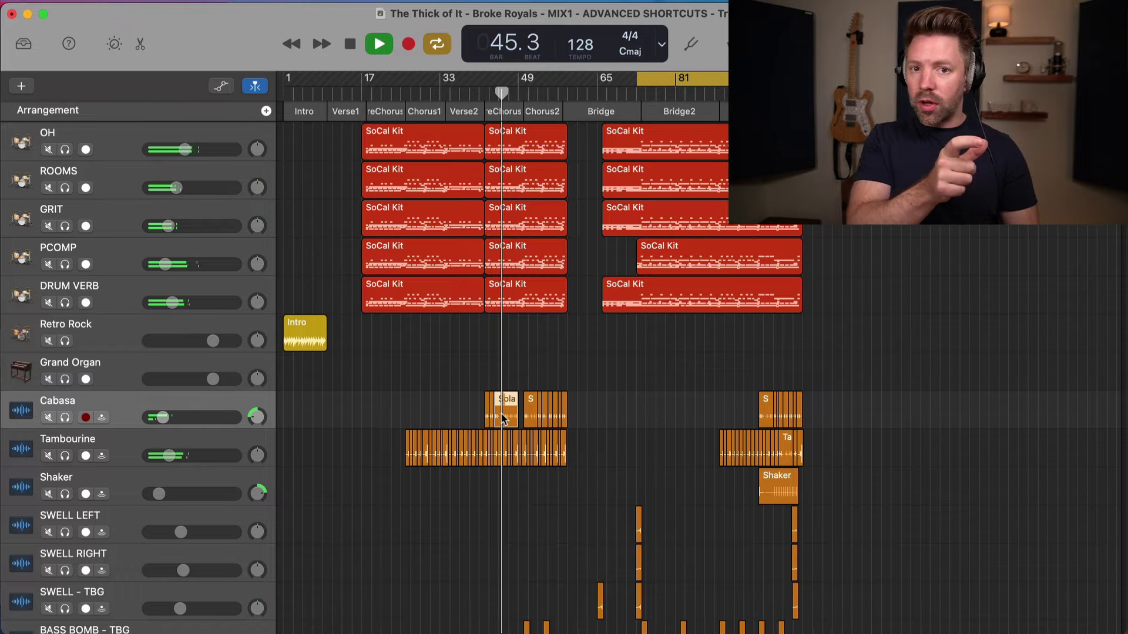
key("space")
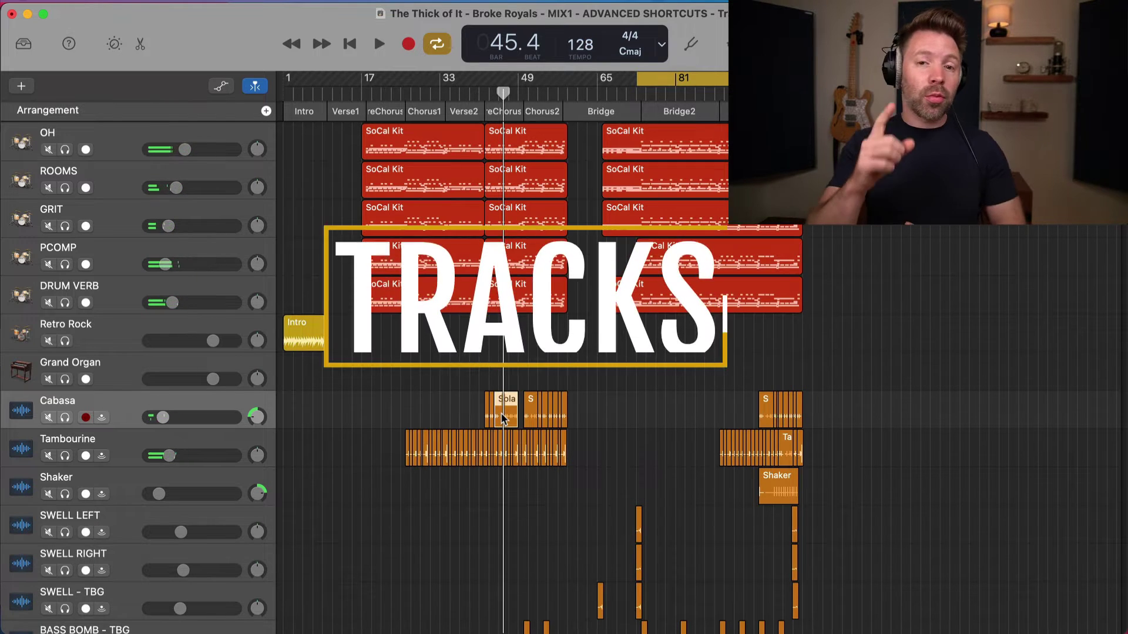
- In the track header configuration, turn Track Lock on and off, turn Input Monitoring off and on, and close it
scroll(569, 376, "up", 1)
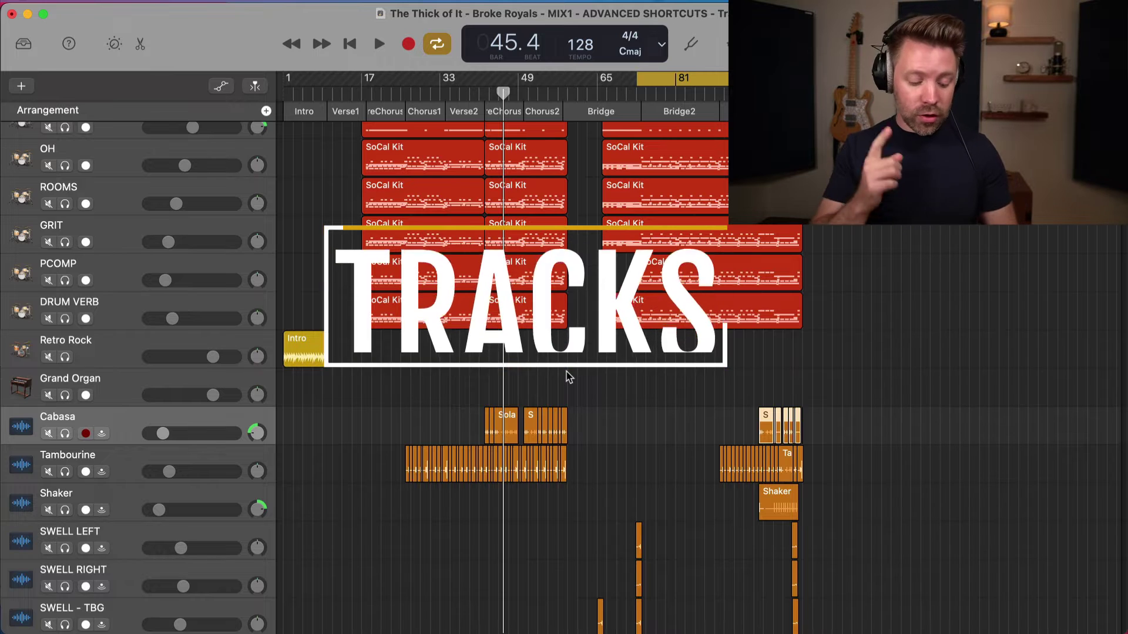
key("alt+t")
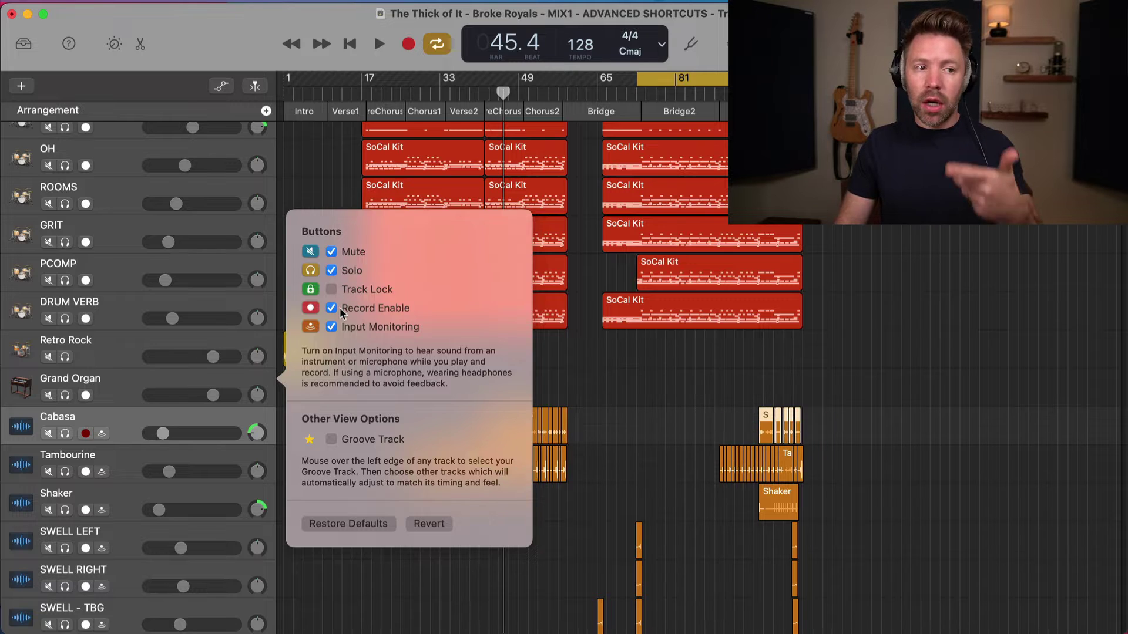
left_click(332, 290)
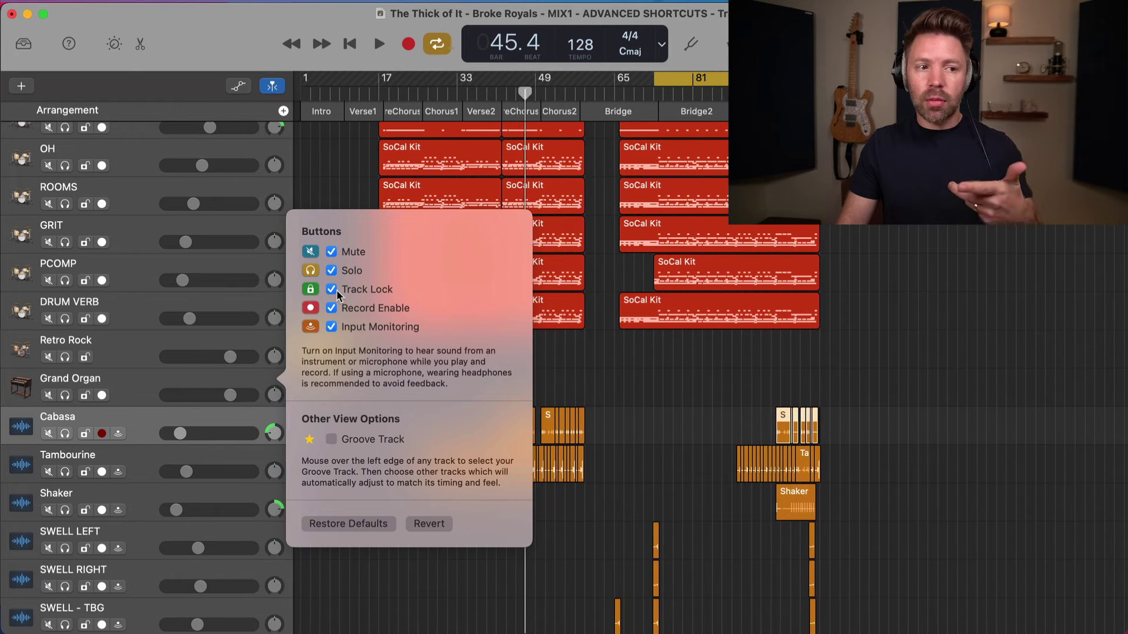
left_click(331, 289)
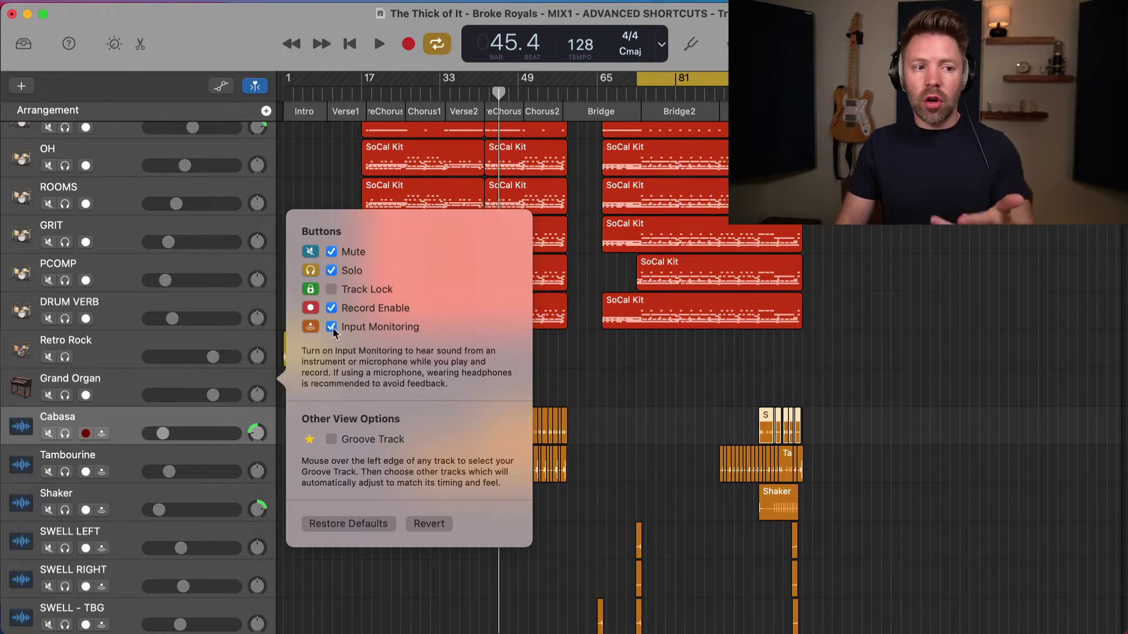
left_click(331, 327)
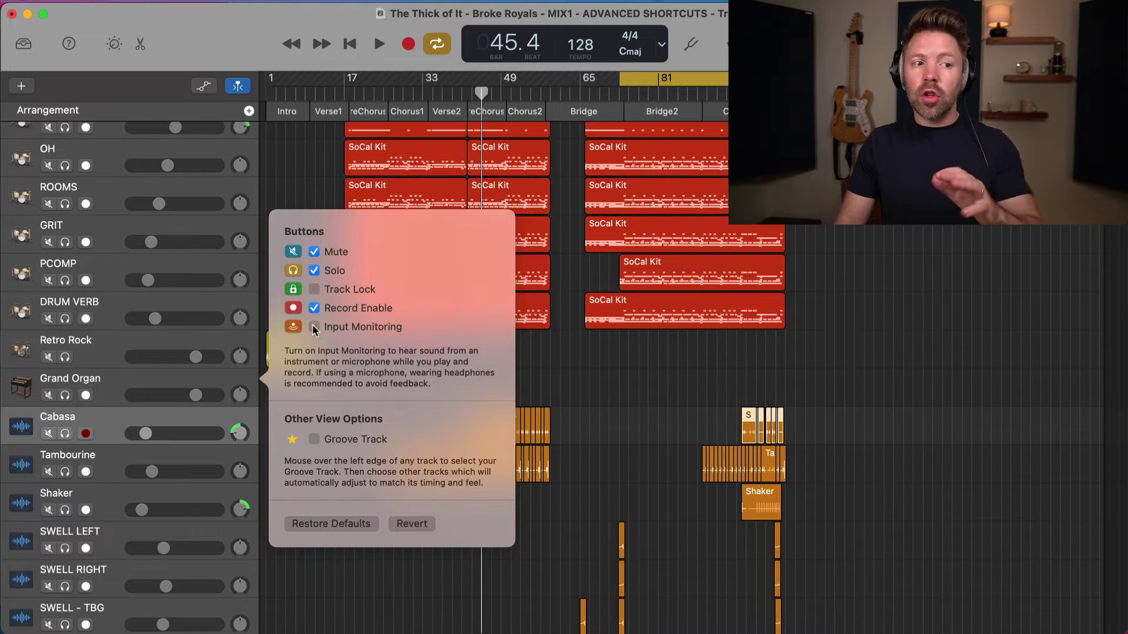
left_click(313, 326)
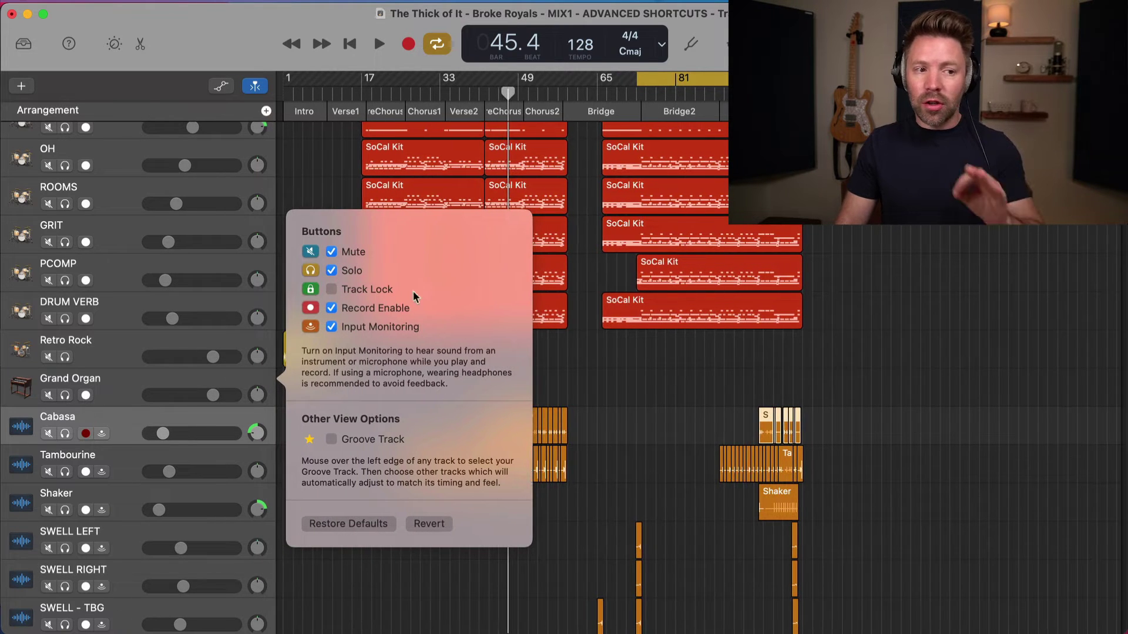
left_click(589, 385)
- Solo and unsolo the selected Cabasa track, and mute and unmute it
key("s")
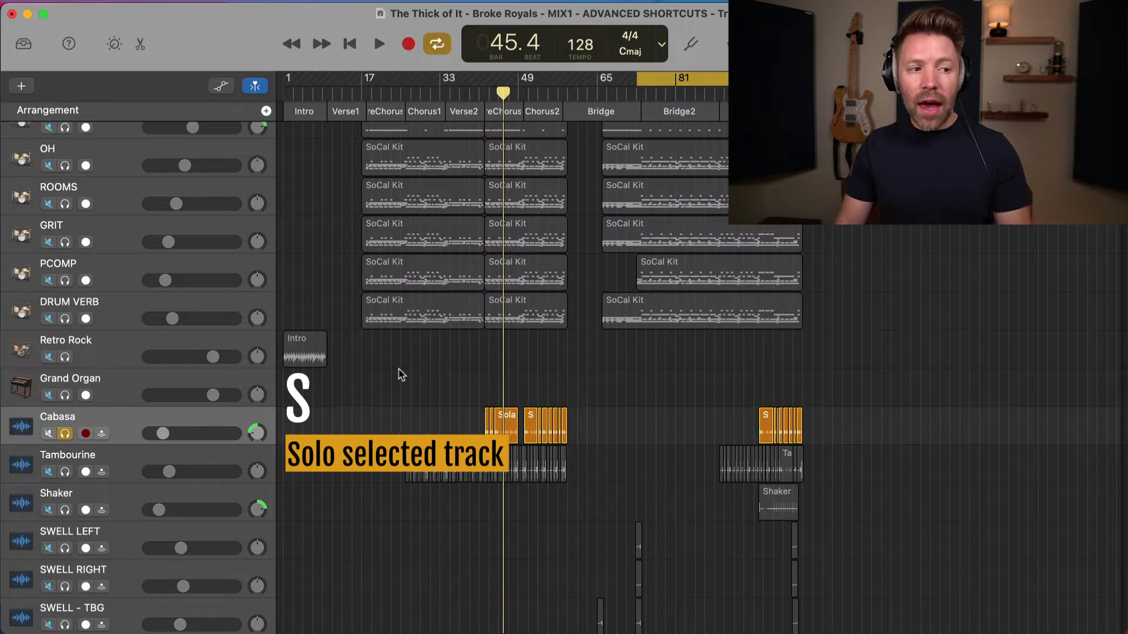
key("s")
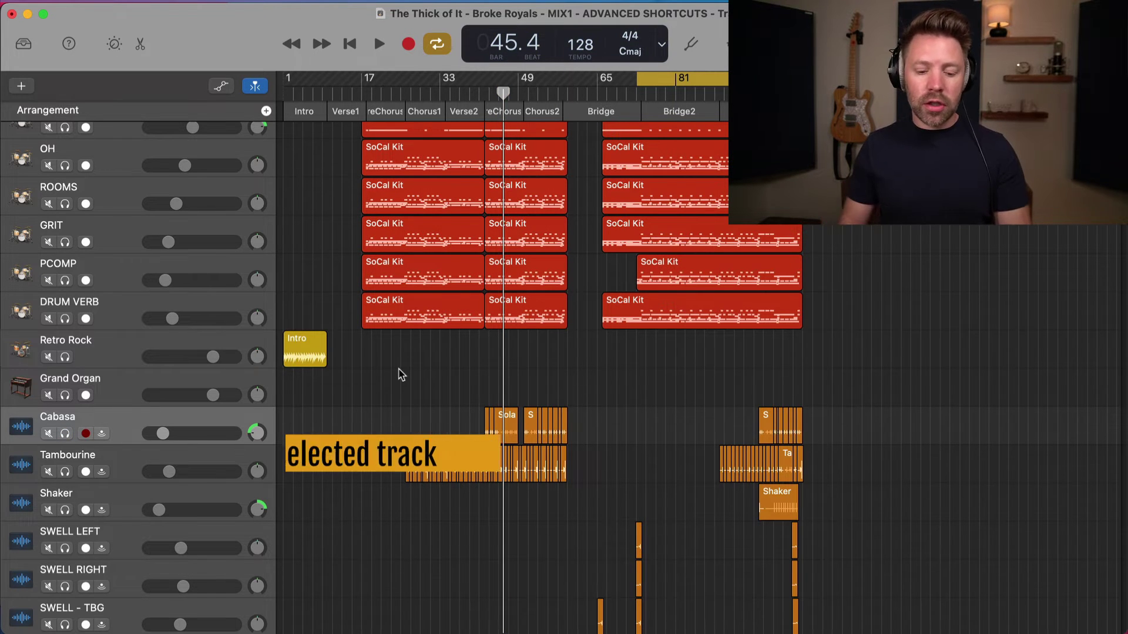
key("m")
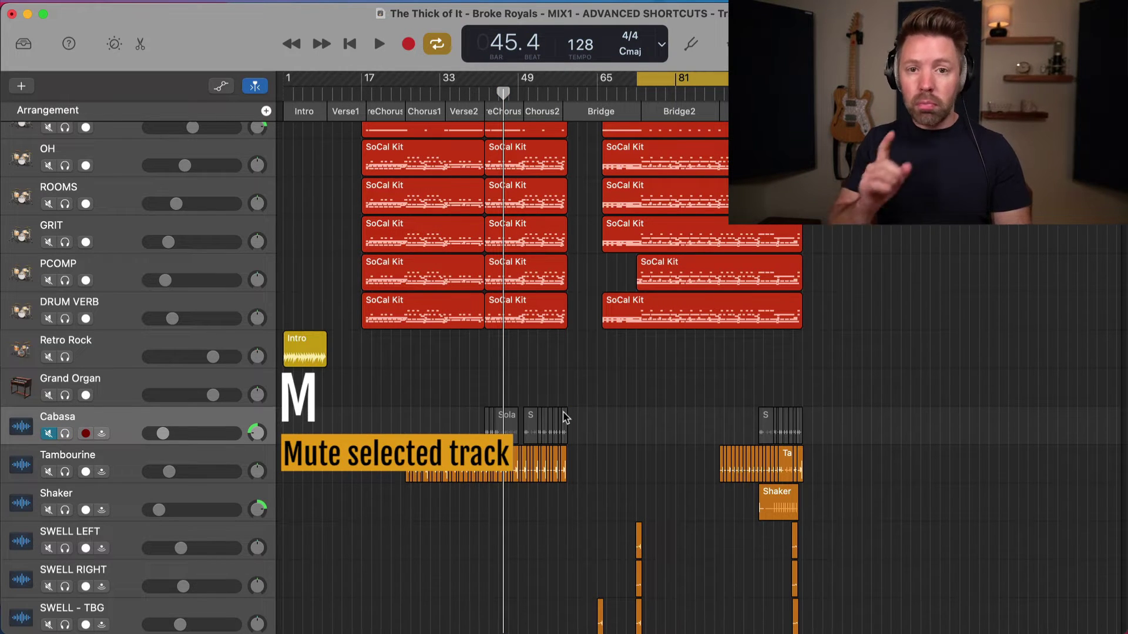
key("m")
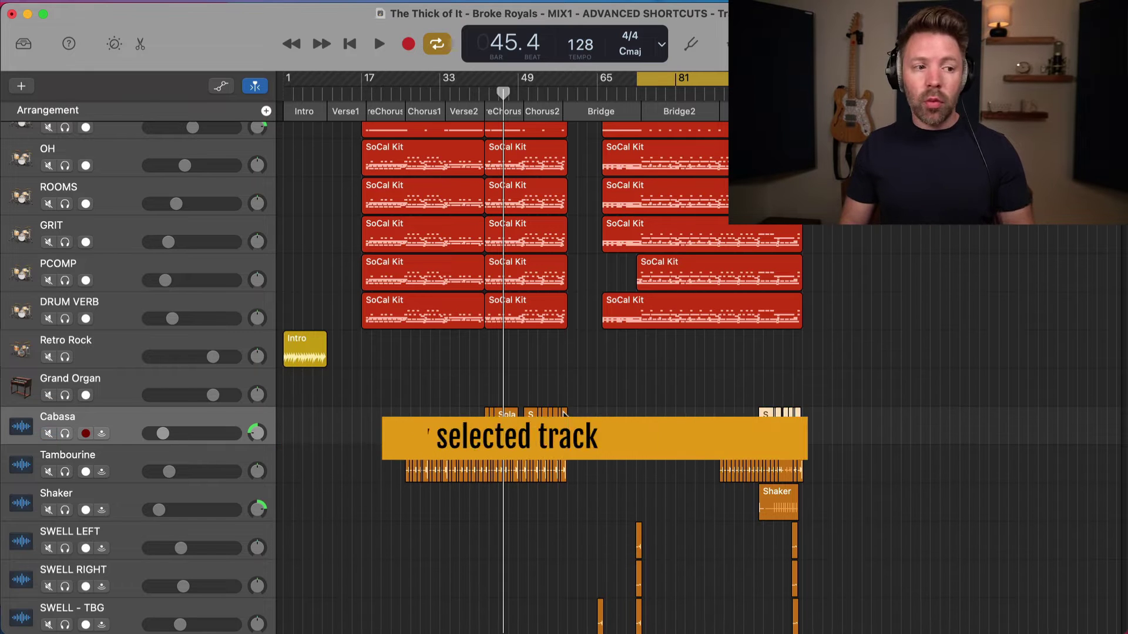
- Solo the tracks one by one upward from Grand Organ to ROOMS
key("Up")
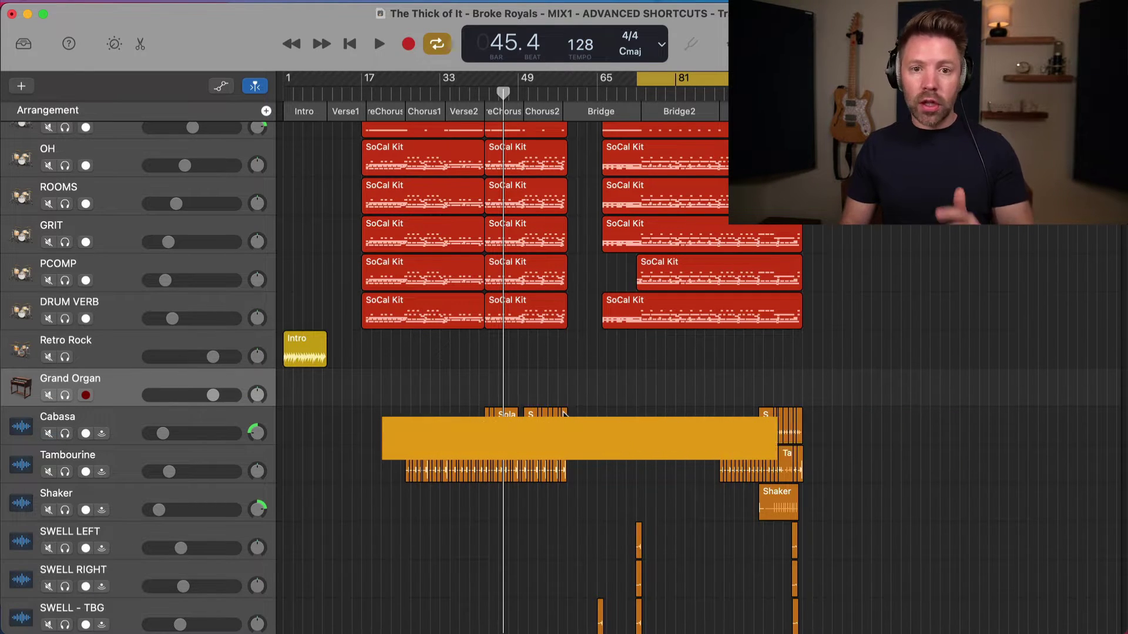
key("s")
key("Up")
key("s")
key("Up")
key("s")
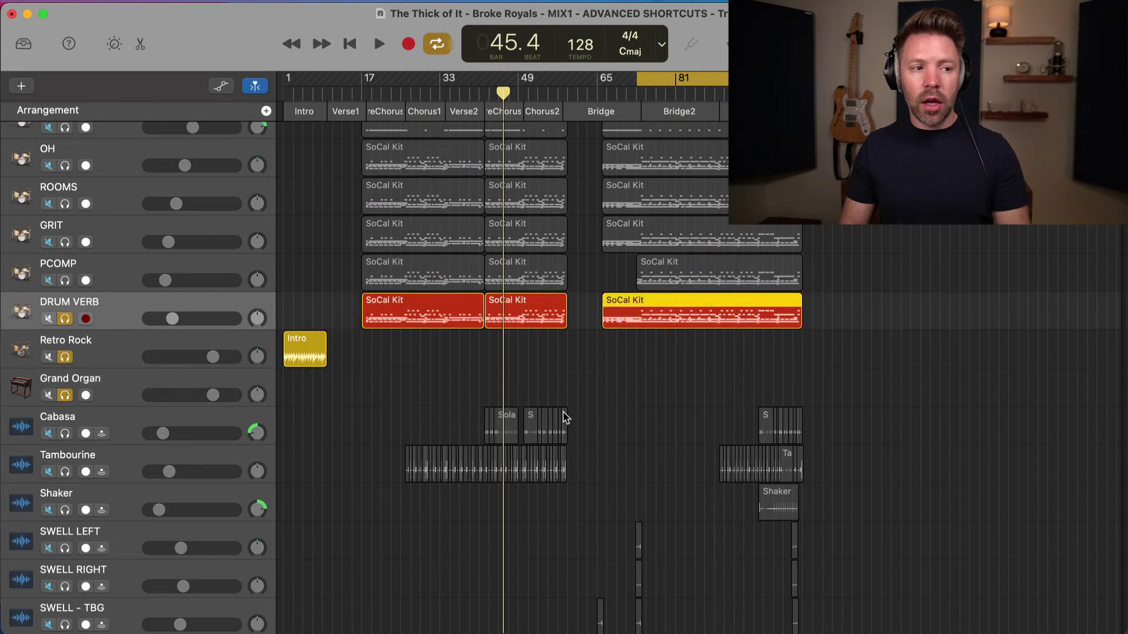
key("Up")
key("s")
key("Up")
key("s")
key("Up")
key("s")
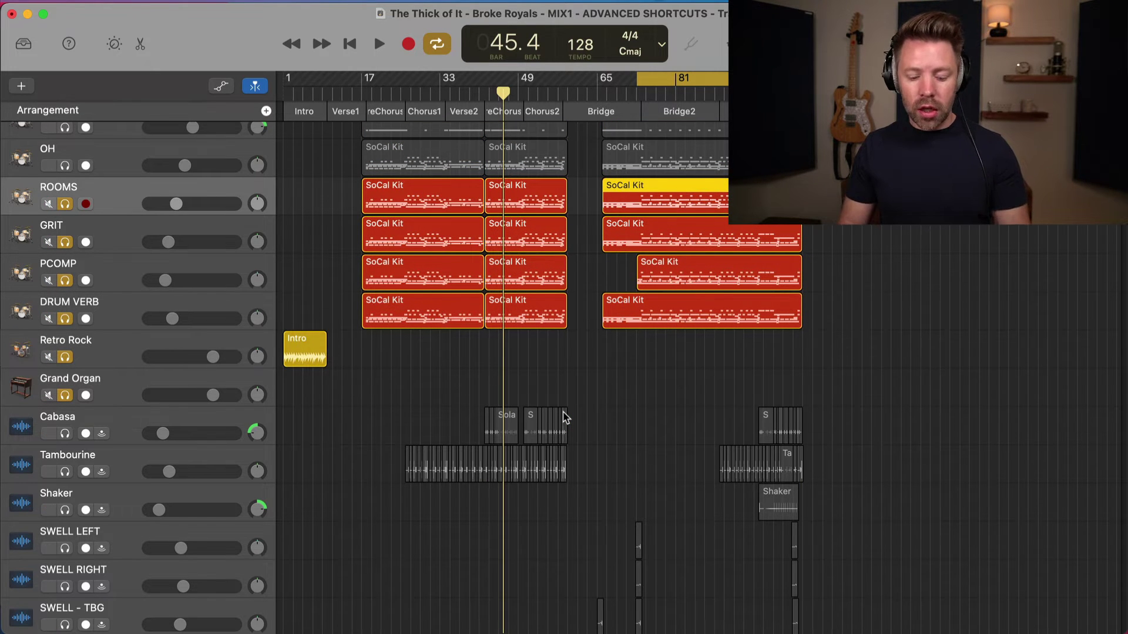
- Unsolo the tracks one by one downward from ROOMS to Grand Organ
key("s")
key("Down")
key("s")
key("Down")
key("s")
key("Down")
key("s")
key("Down")
key("s")
key("Down")
key("s")
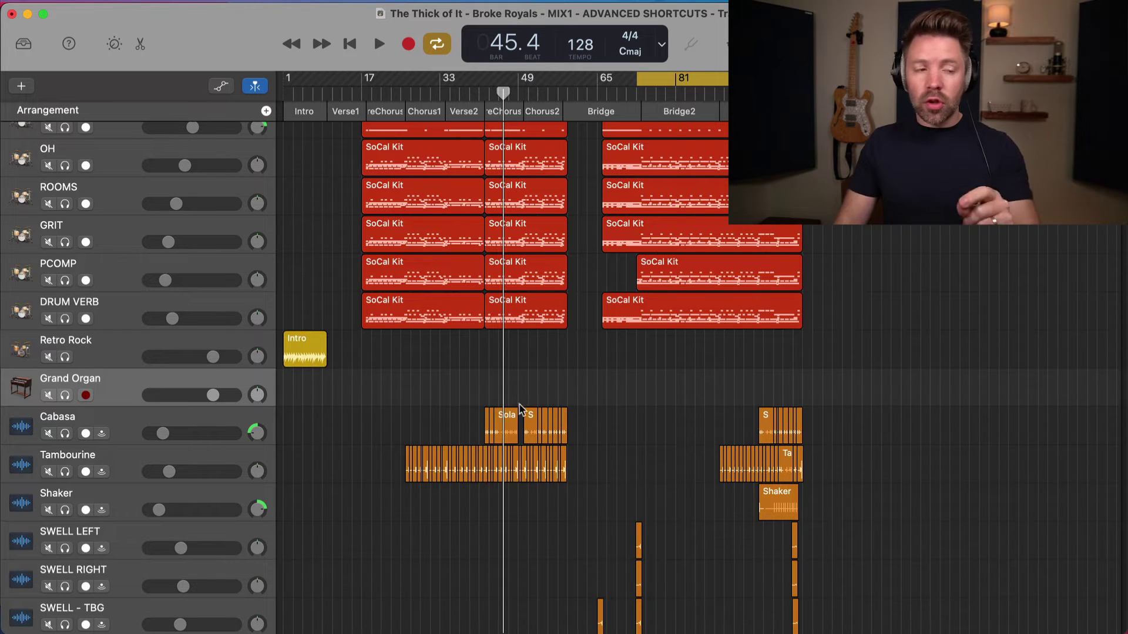
- Solo Grand Organ, extend the solo in one sweep up to OH, and clear all solos at once
left_click(65, 395)
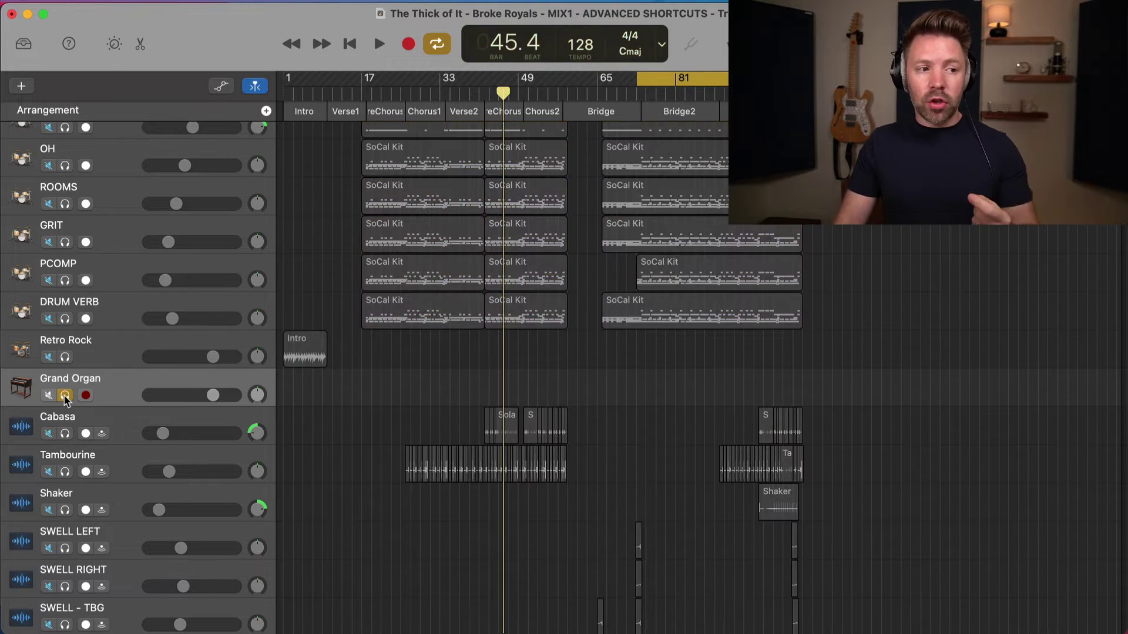
left_click_drag(66, 357, 64, 169)
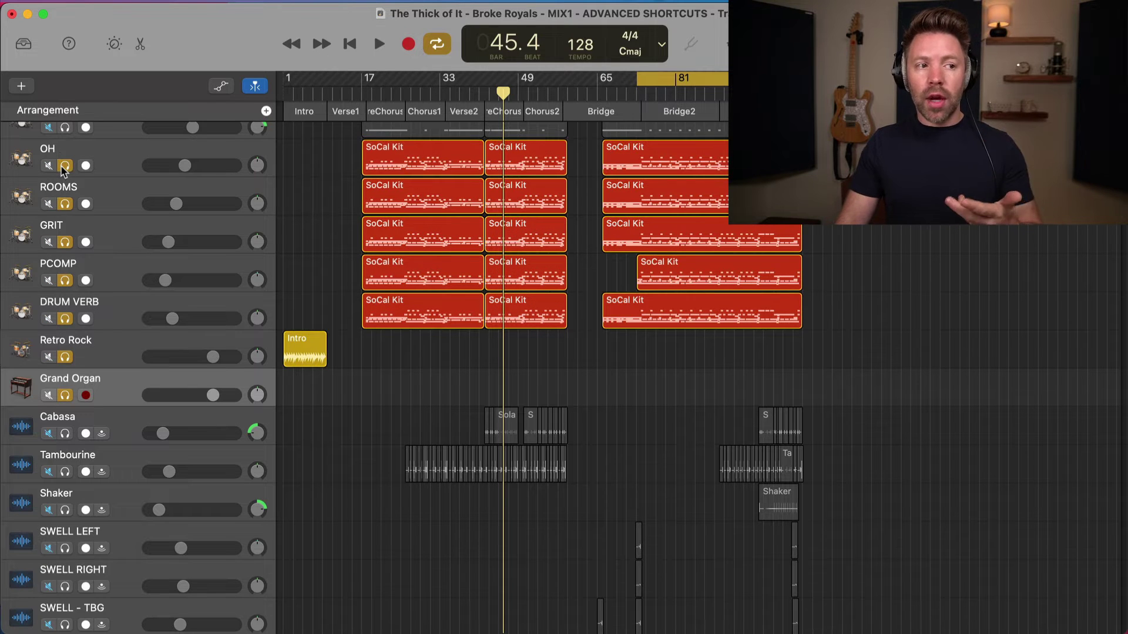
left_click(65, 166, "alt")
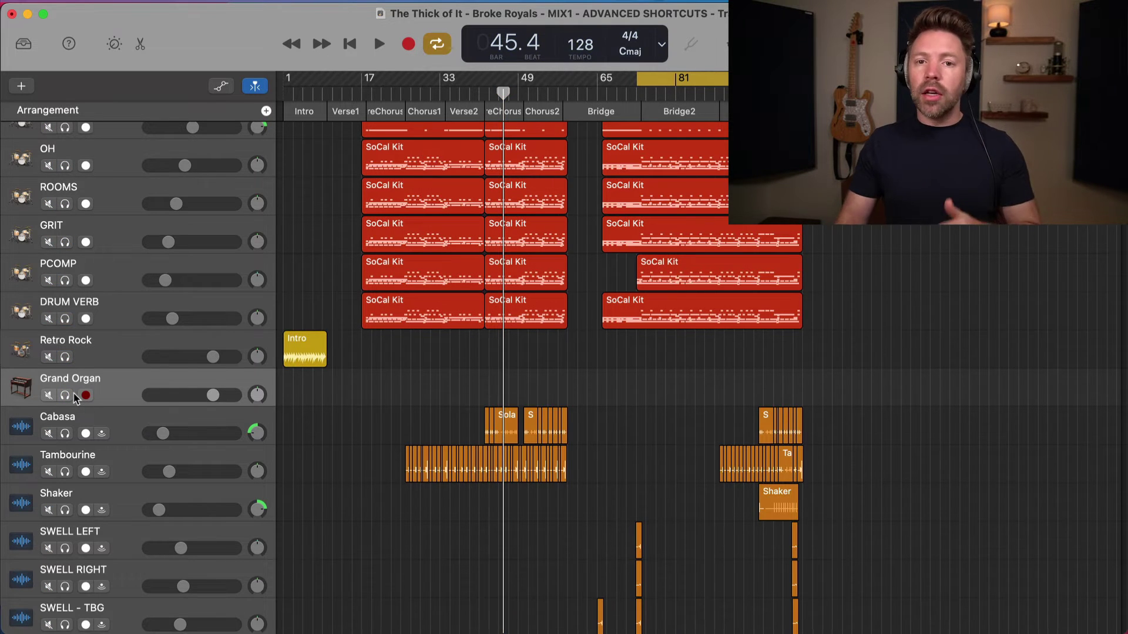
- Mute the tracks from ROOMS to Tambourine in one sweep, and clear all mutes at once
left_click(49, 204)
left_click_drag(49, 208, 60, 487)
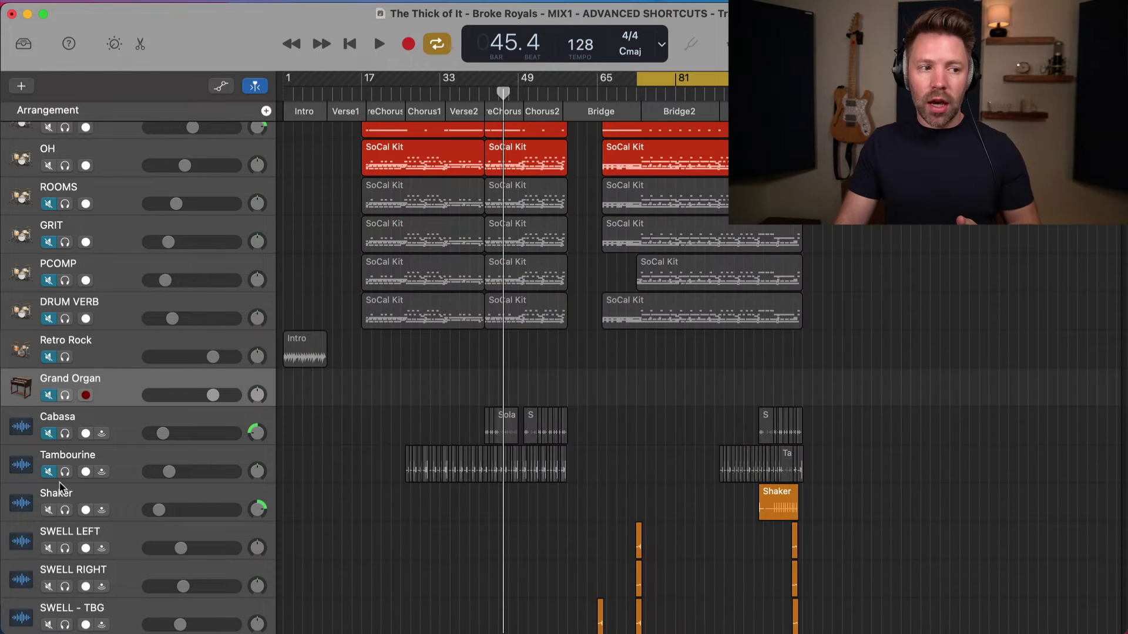
left_click(48, 205, "alt")
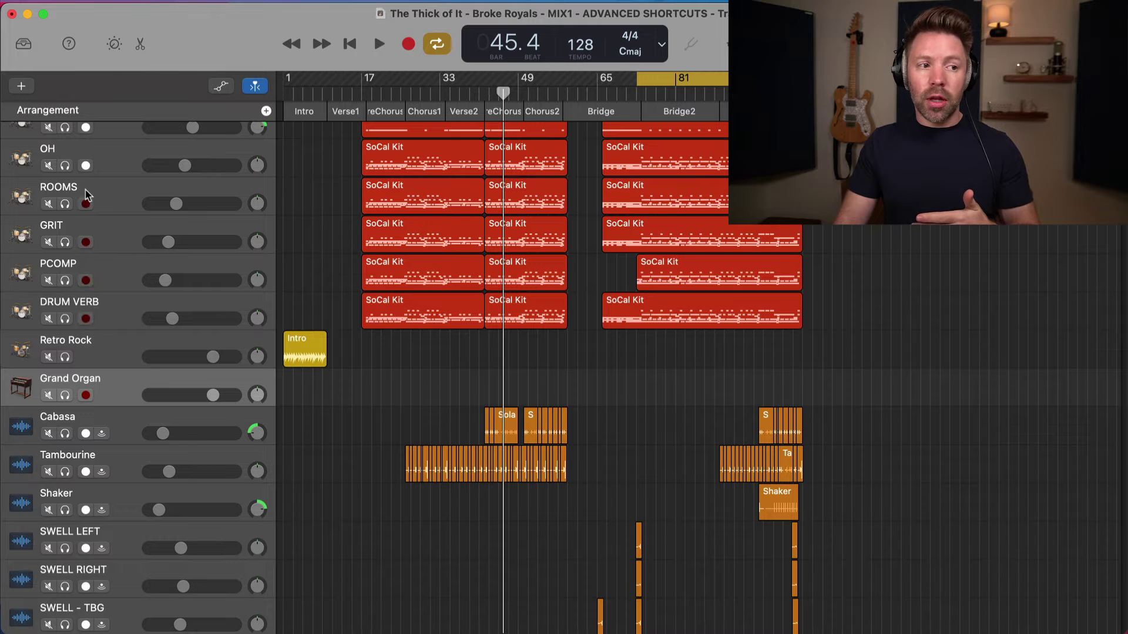
- Enable solo safe on all drum tracks from KICK to DRUM VERB, including GRIT
scroll(359, 372, "up", 1)
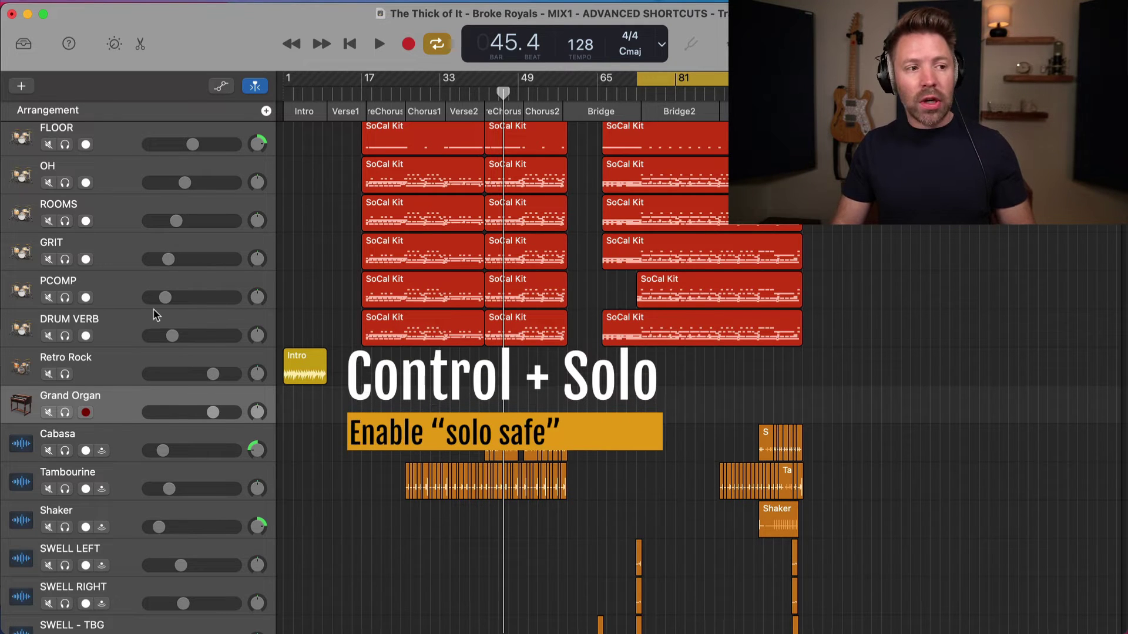
left_click(65, 259, "ctrl")
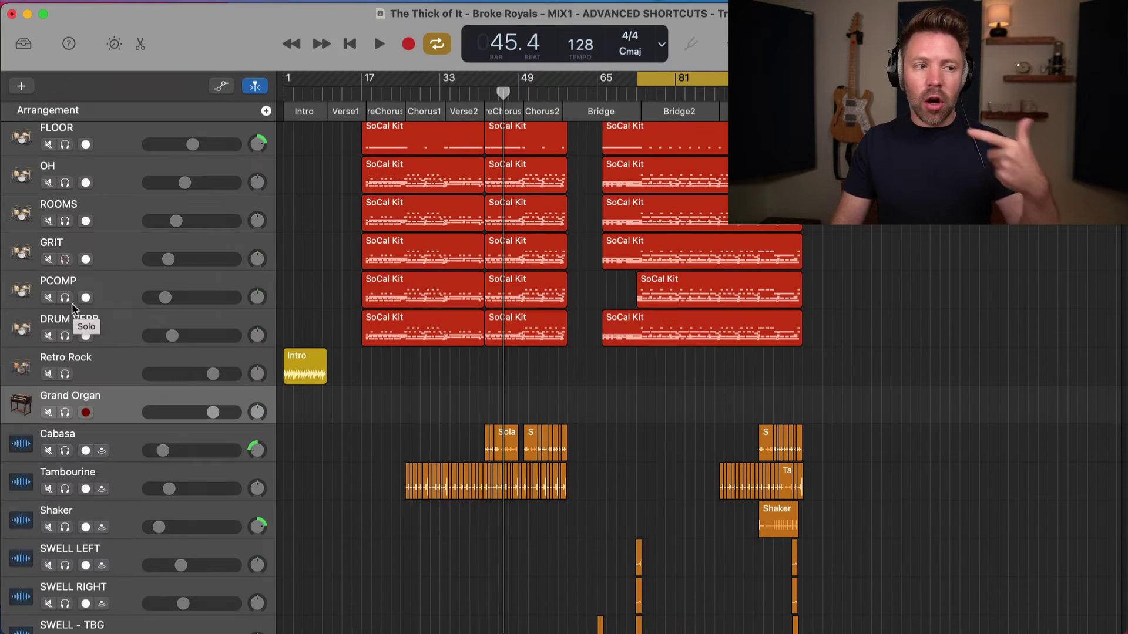
scroll(66, 247, "up", 5)
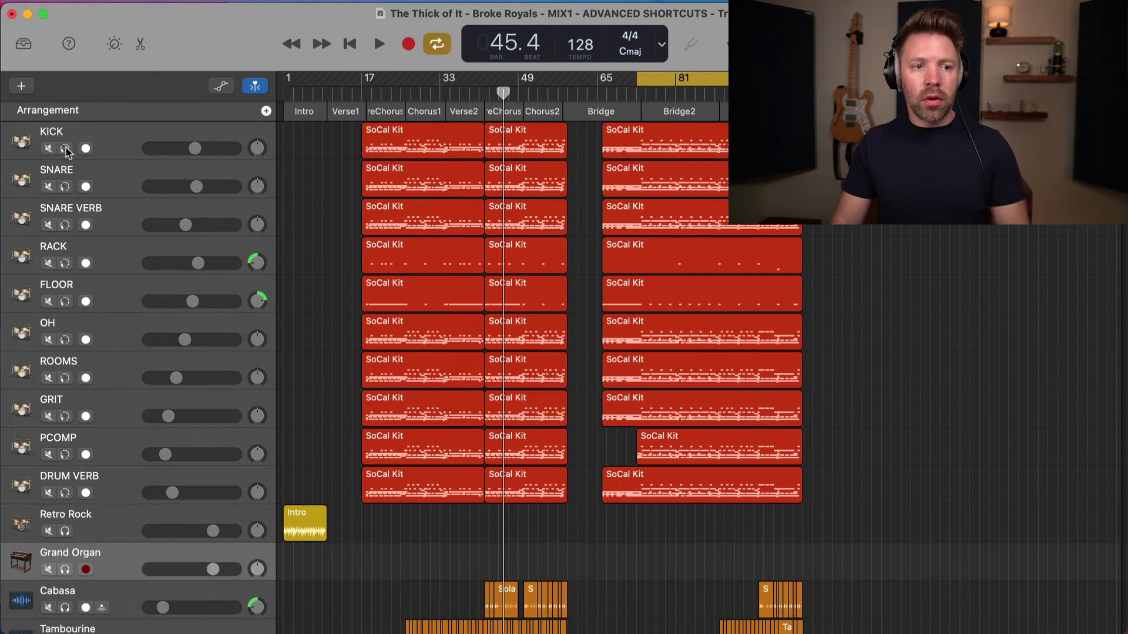
- Start playback of the cycle region and solo the Cabasa track while it plays
key("space")
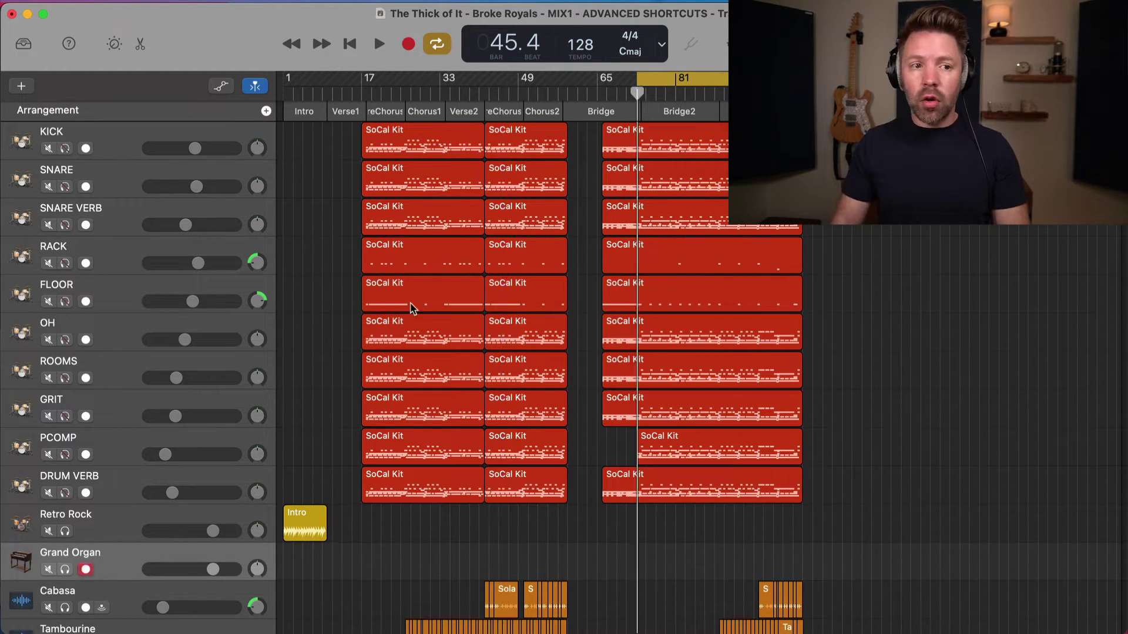
scroll(299, 450, "down", 5)
scroll(300, 450, "down", 1)
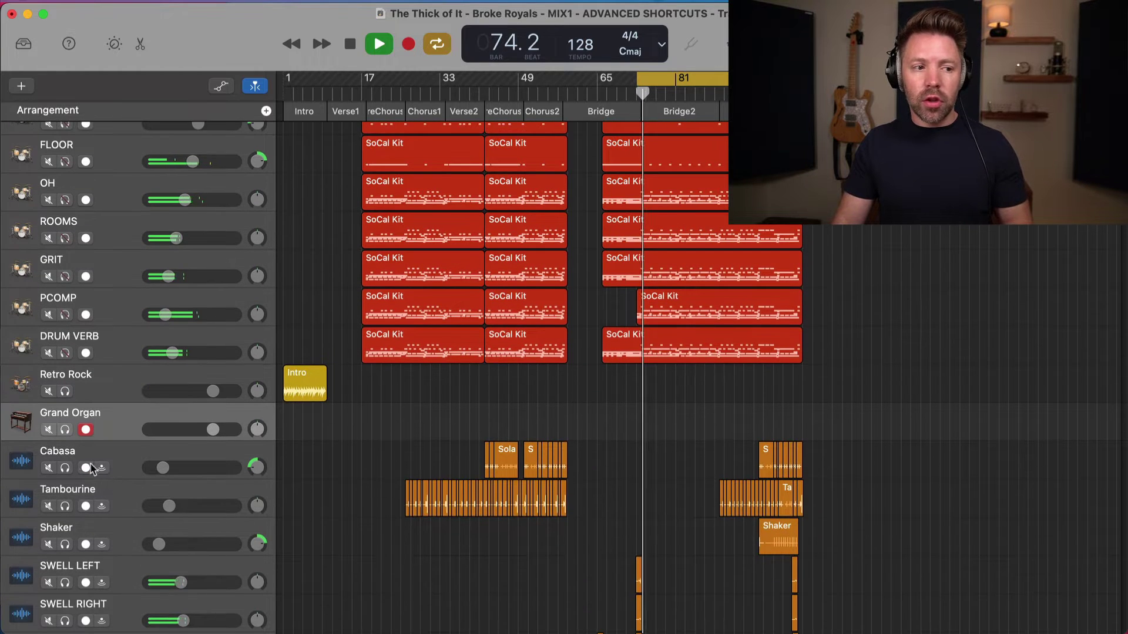
scroll(69, 470, "down", 1)
left_click(65, 448)
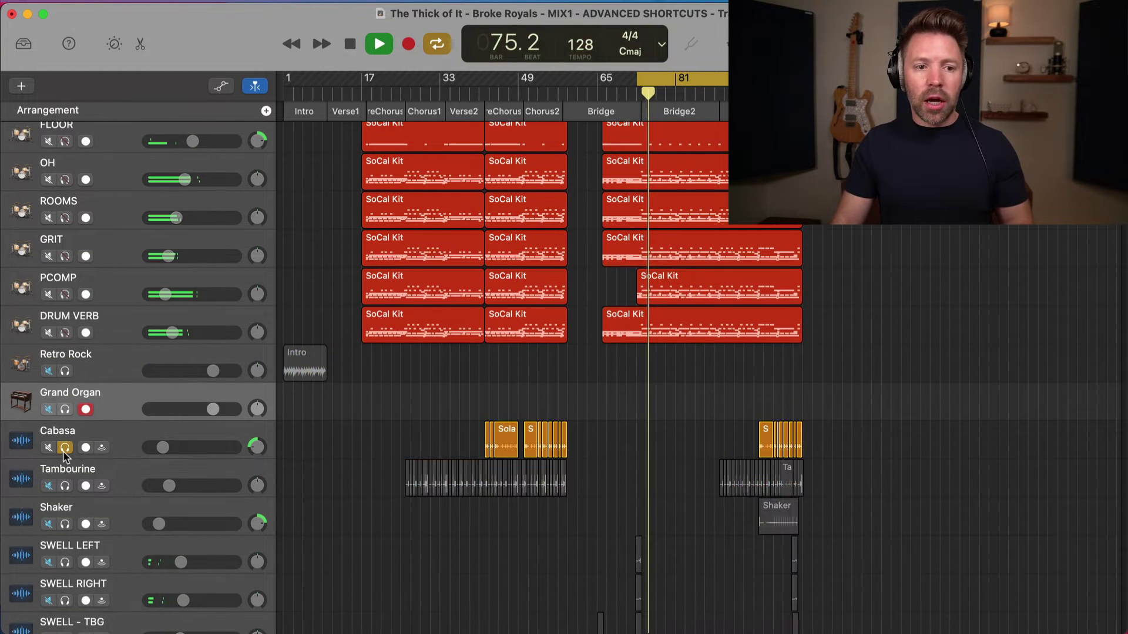
- Solo the BASS track too during playback, check the solo-safe drum tracks, and stop playback
scroll(65, 456, "down", 3)
scroll(65, 456, "down", 2)
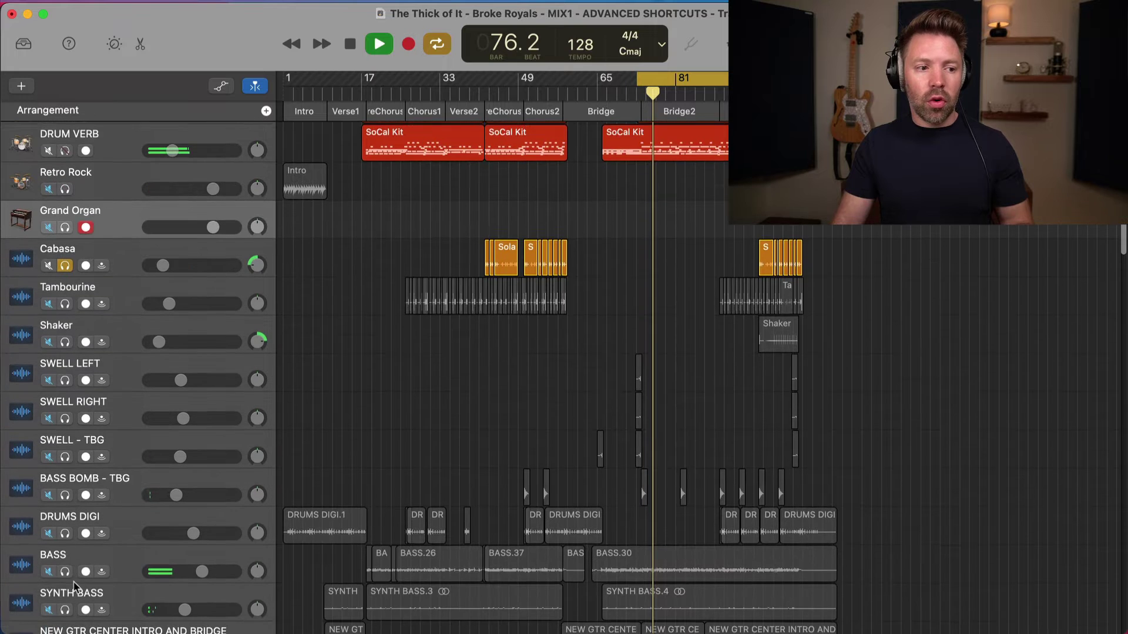
left_click(64, 554)
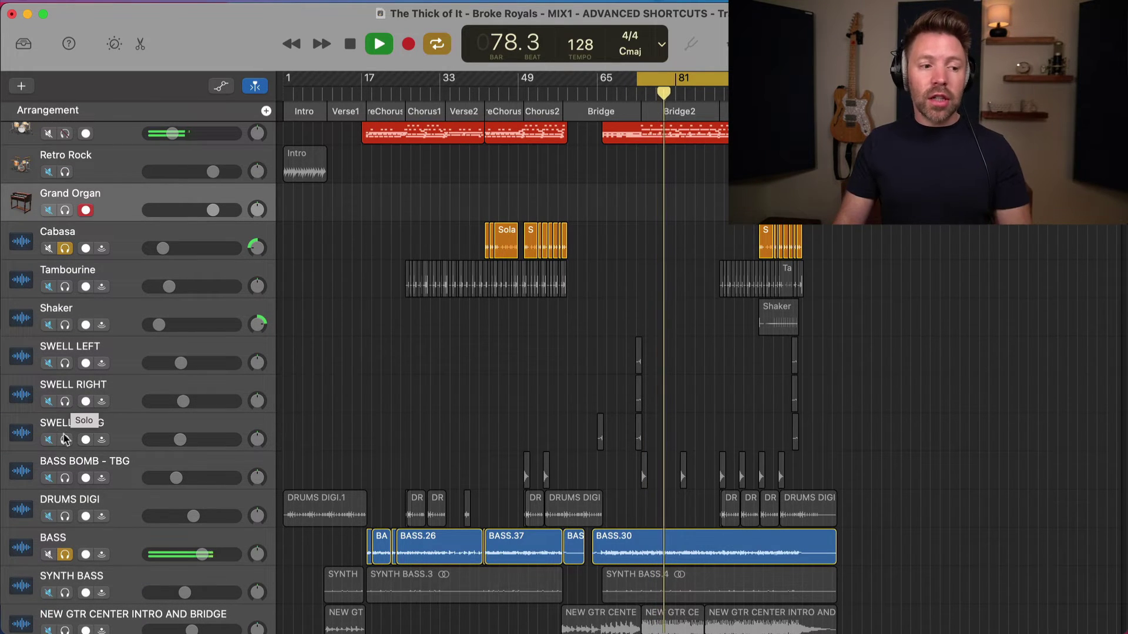
scroll(221, 287, "up", 9)
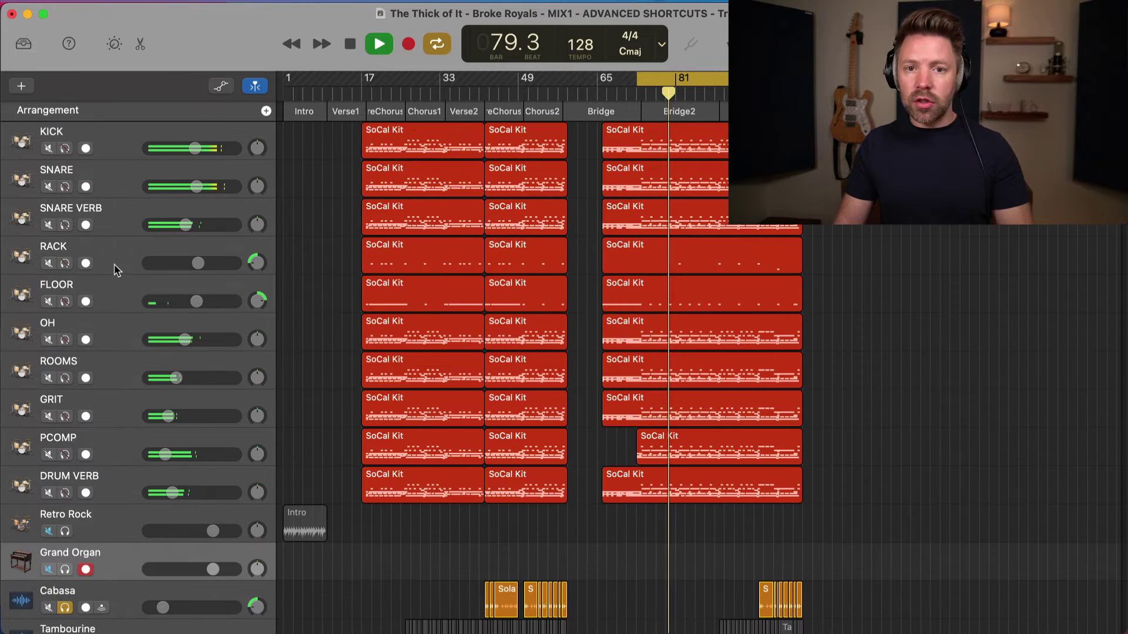
key("space")
scroll(113, 265, "down", 3)
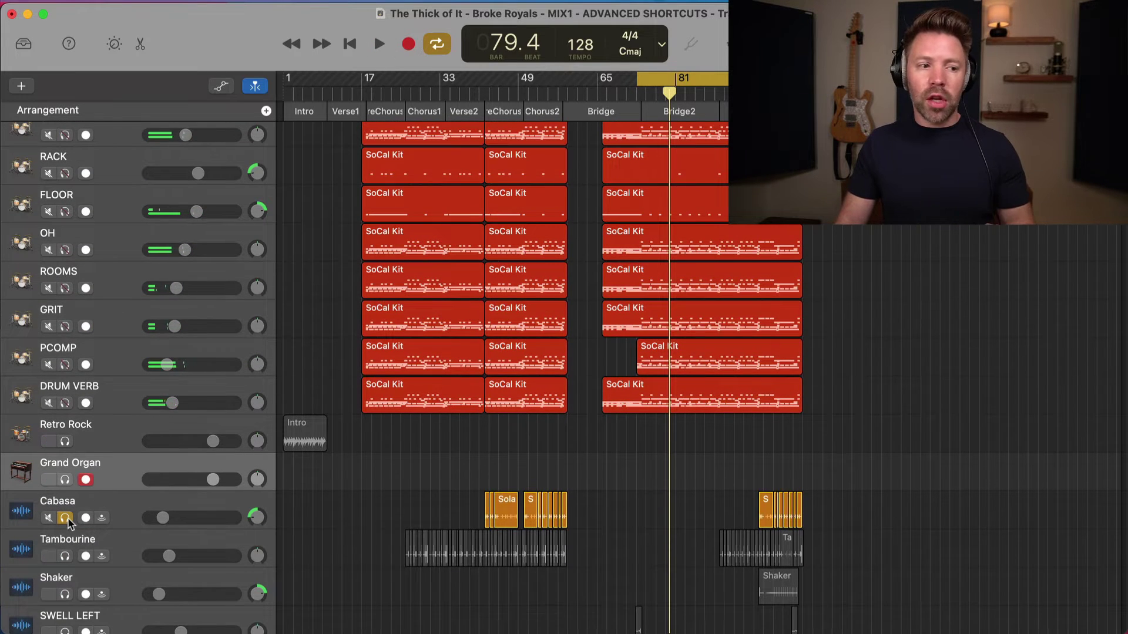
- Turn off solo on the Cabasa and BASS tracks
left_click(65, 518)
scroll(69, 522, "down", 8)
left_click(65, 563)
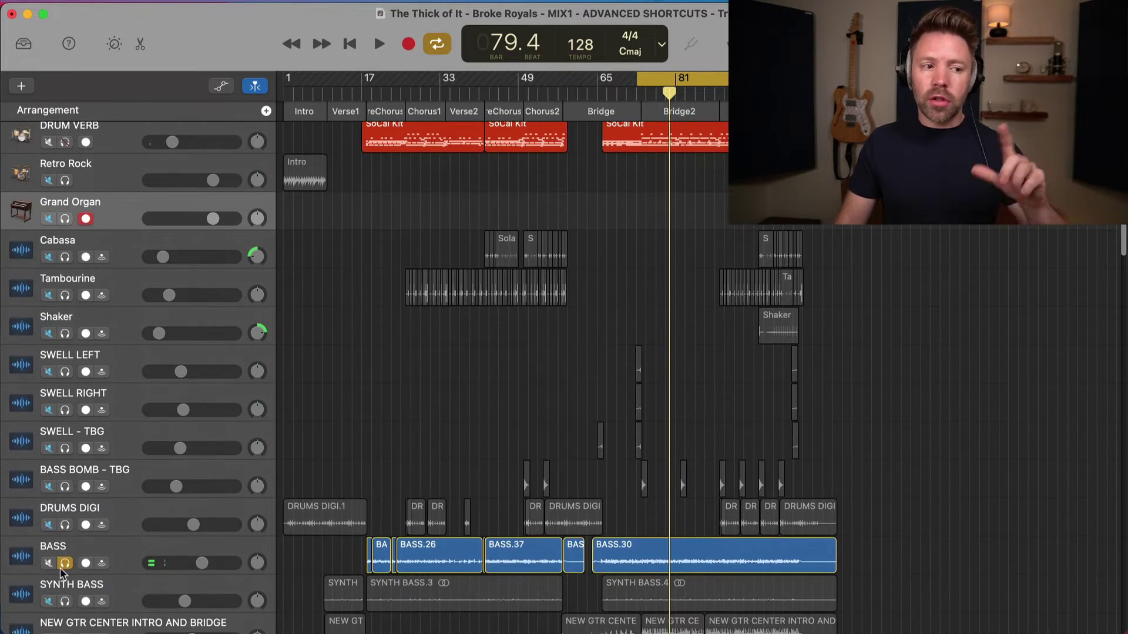
left_click(65, 564)
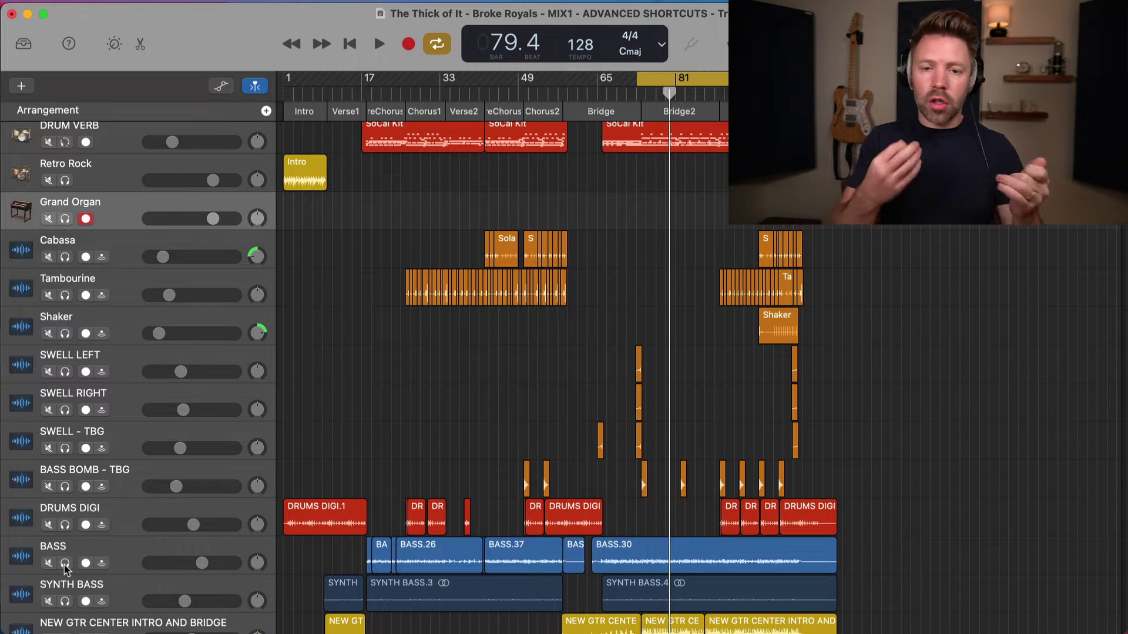
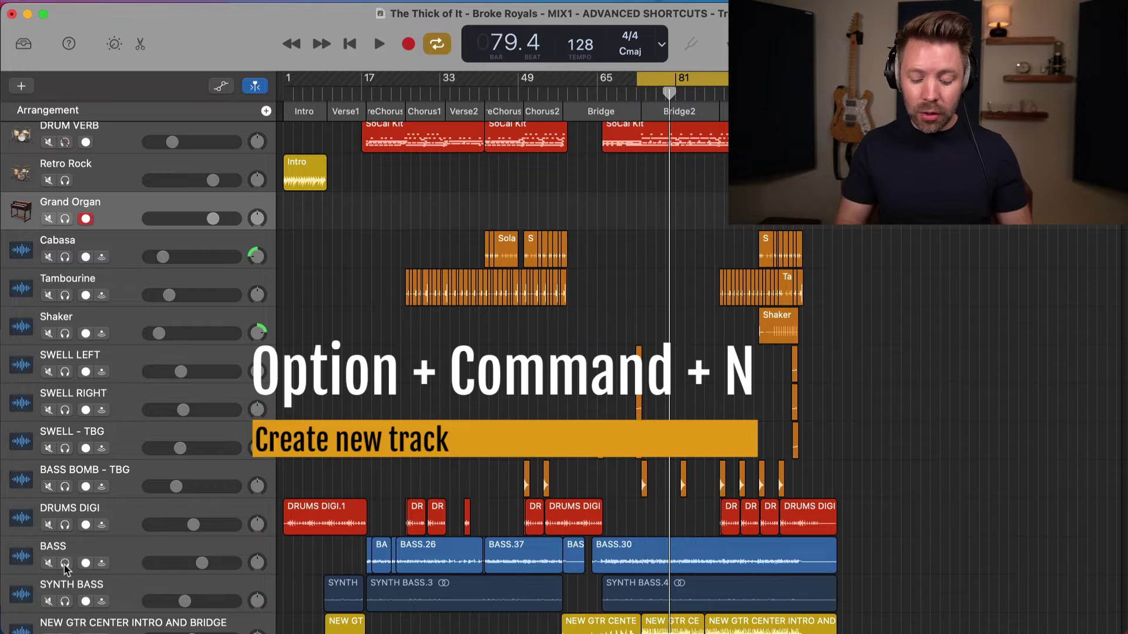
- Open the track type chooser for a new track, view its options and cancel it
key("alt+super+n")
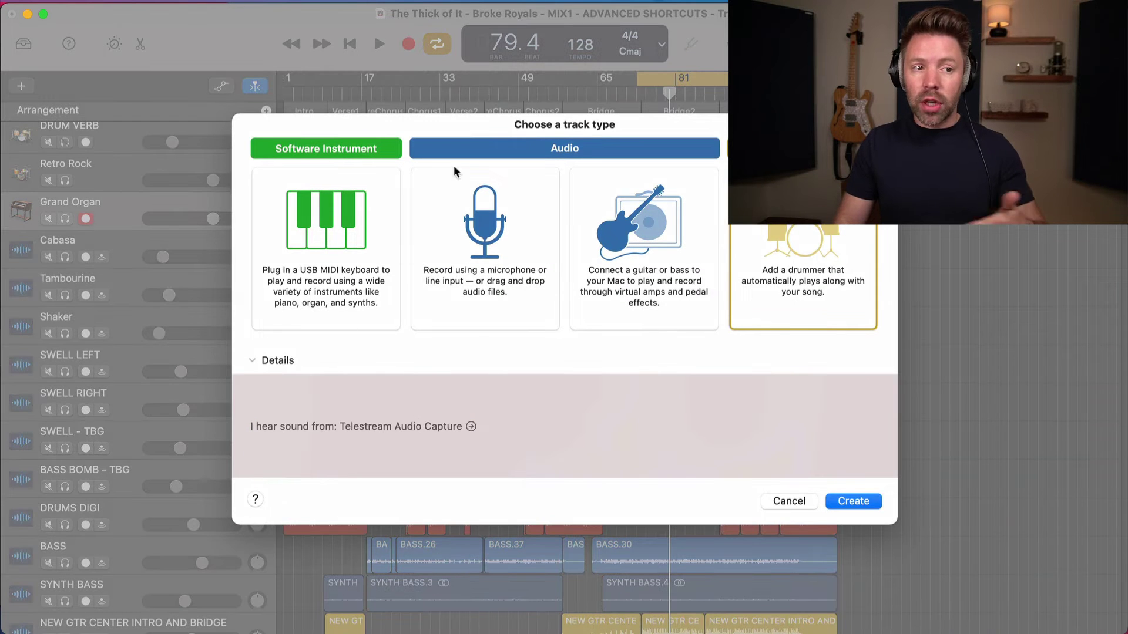
left_click(797, 499)
- Duplicate the Cabasa track without its regions, check the copy's plug-in settings, and delete the copy
scroll(651, 398, "up", 5)
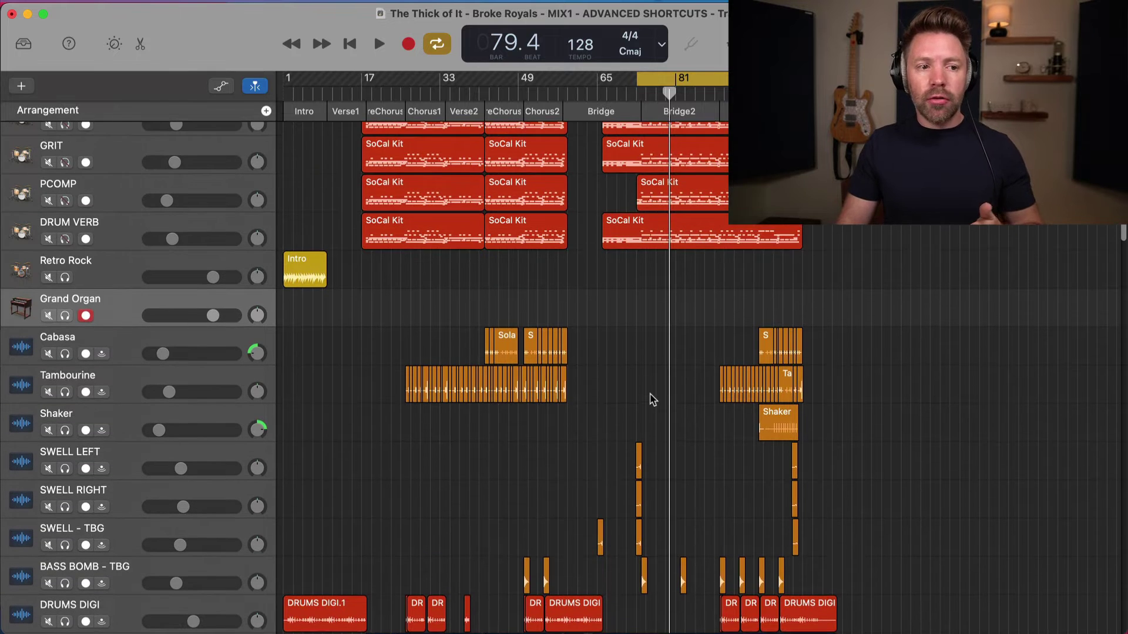
scroll(651, 398, "down", 2)
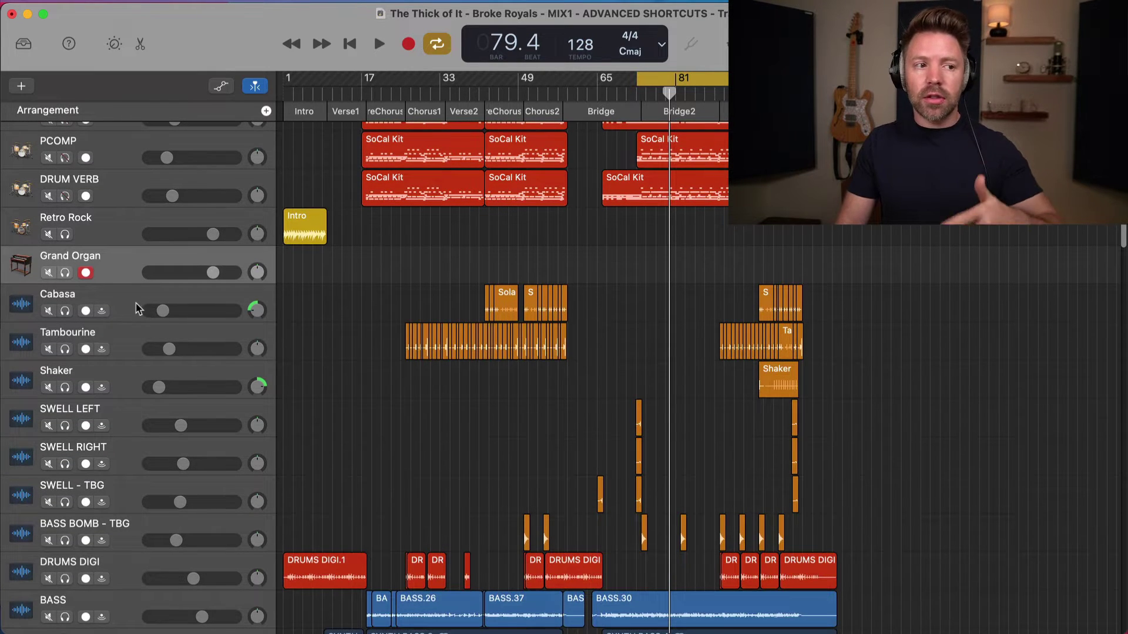
scroll(163, 356, "down", 1)
left_click(120, 288)
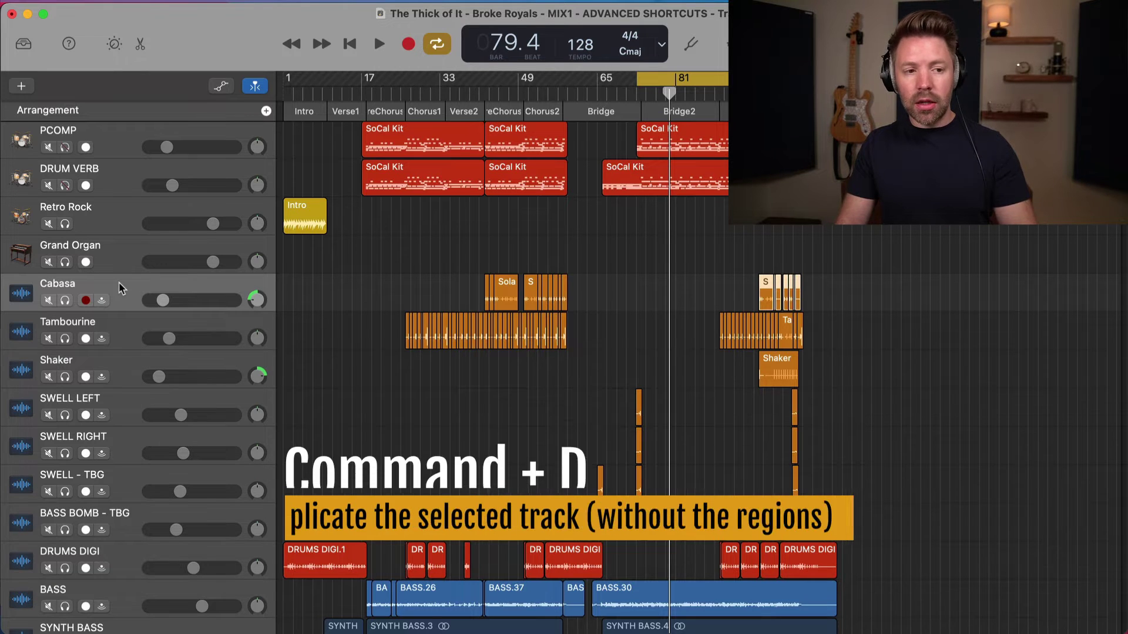
key("super+d")
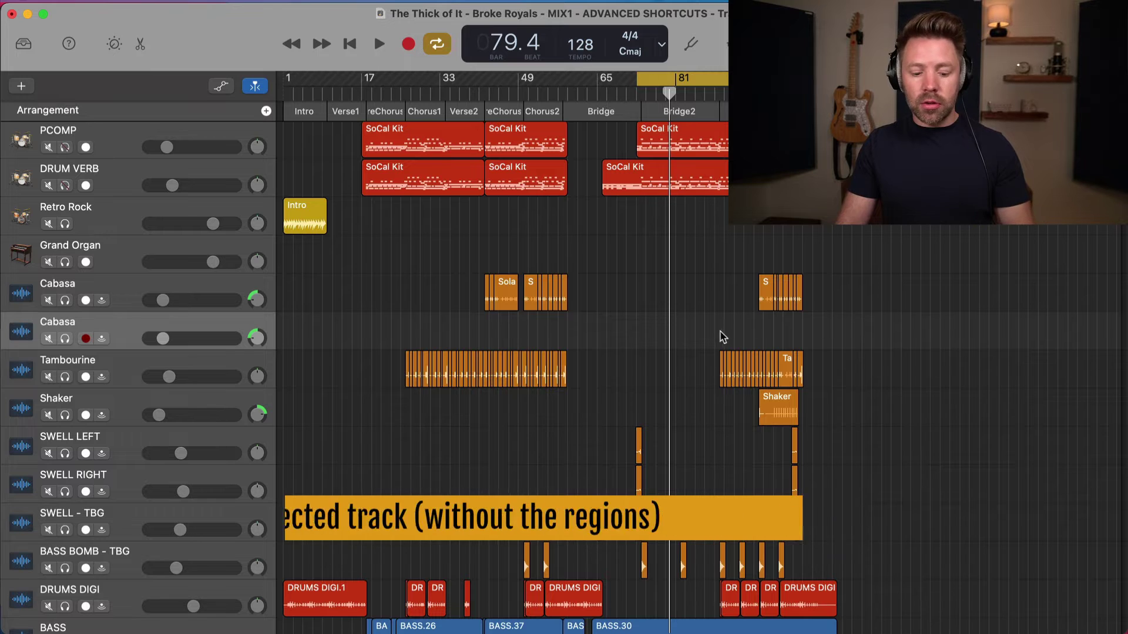
key("b")
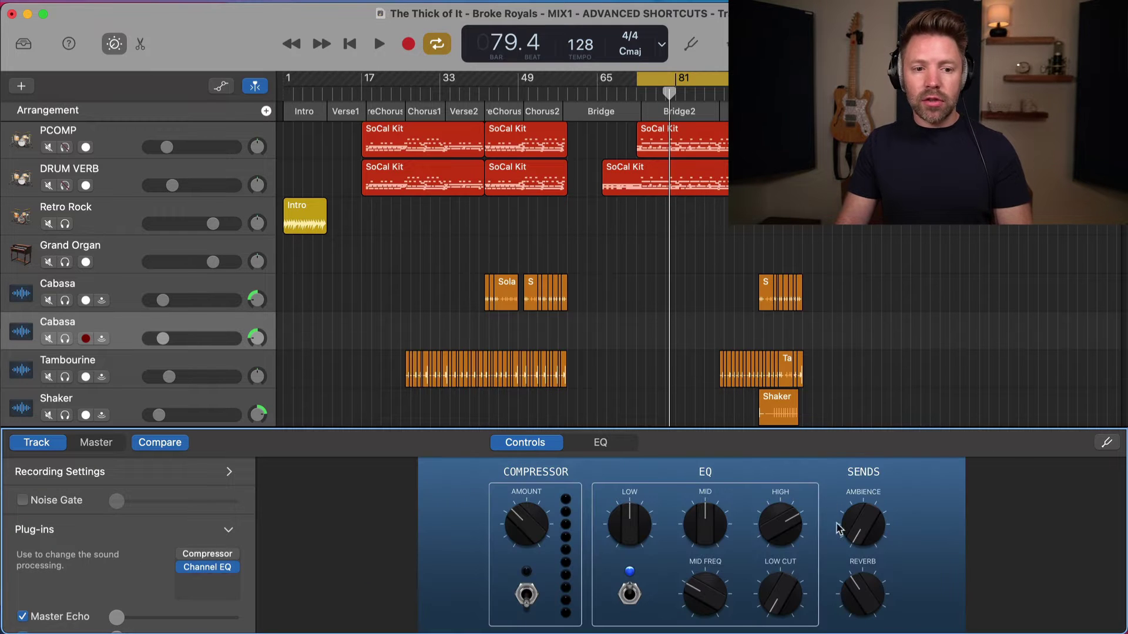
key("b")
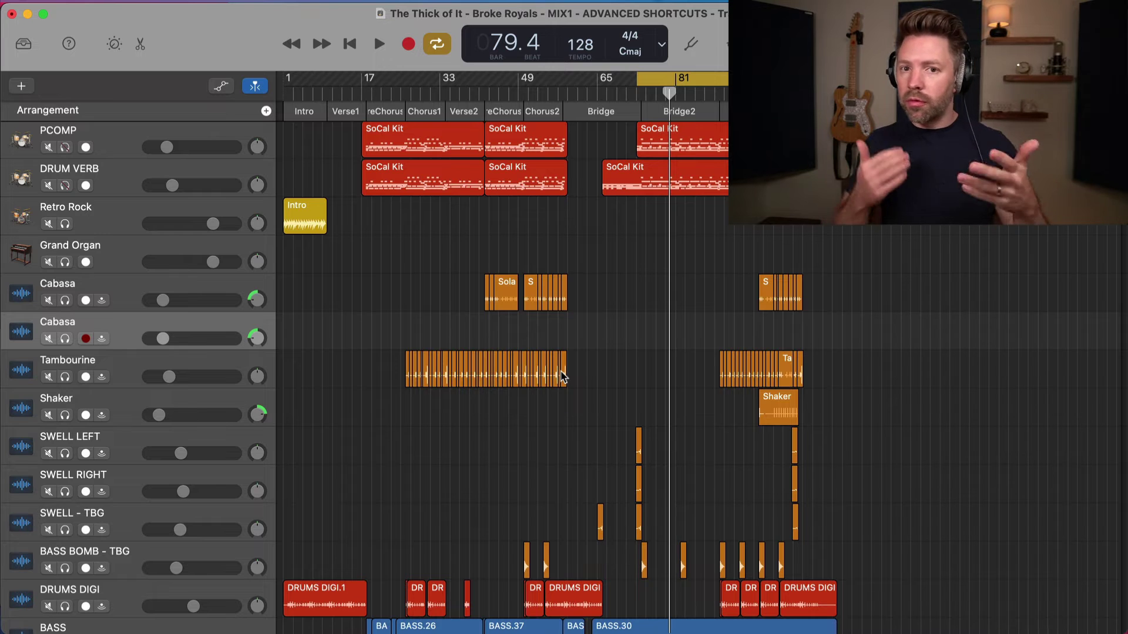
key("super+BackSpace")
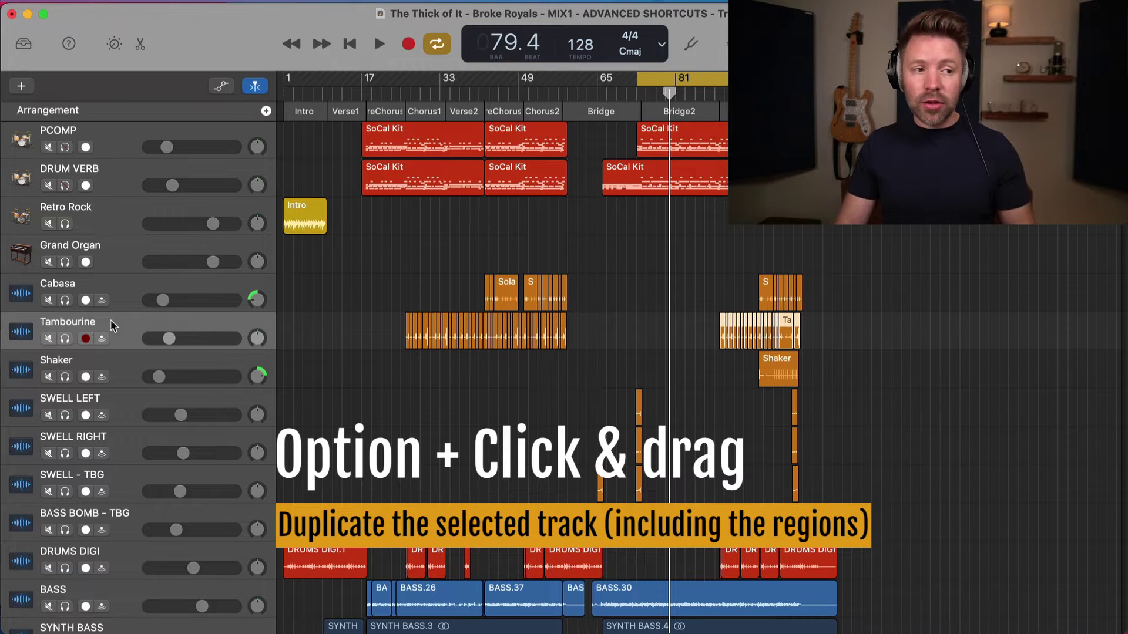
- Duplicate the Tambourine track together with its regions and check the copy's Smart Controls
left_click_drag(117, 324, 123, 370)
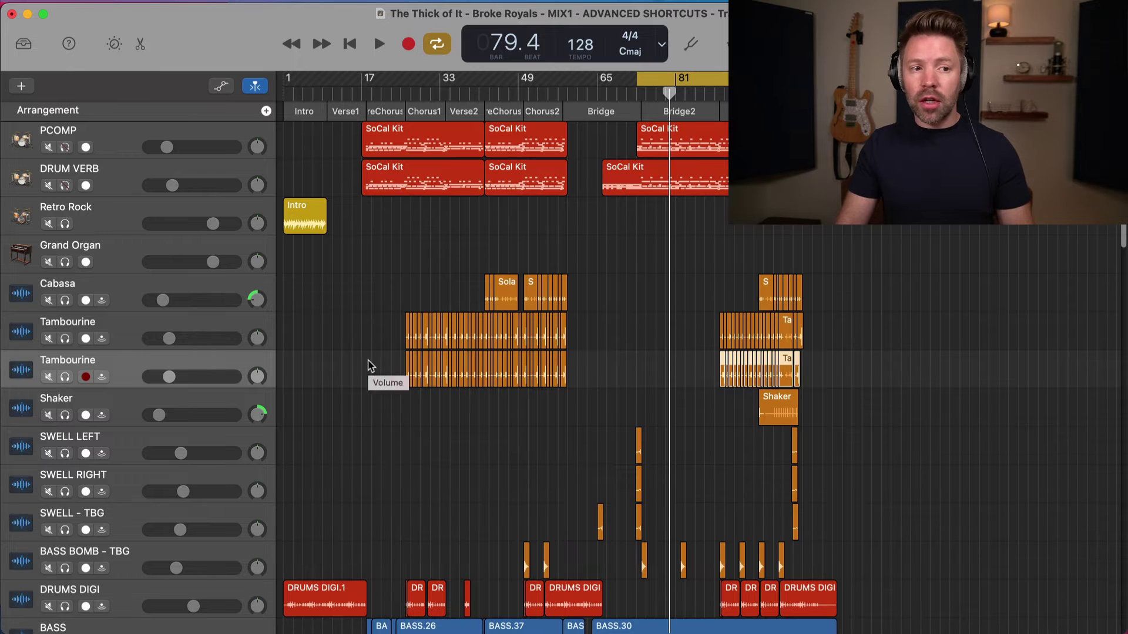
key("b")
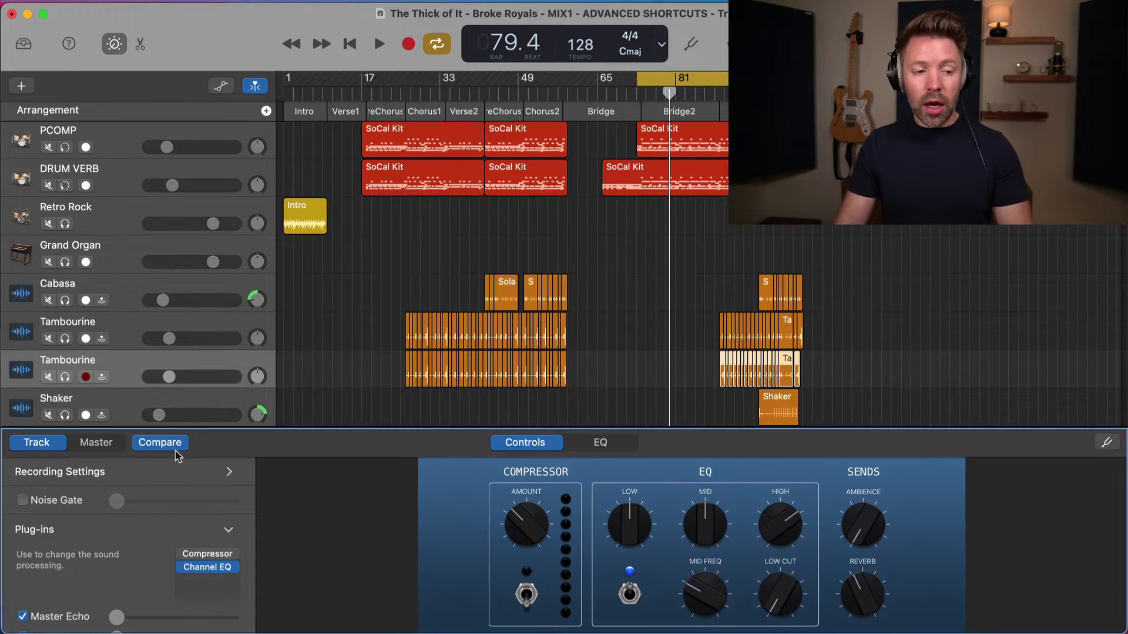
key("b")
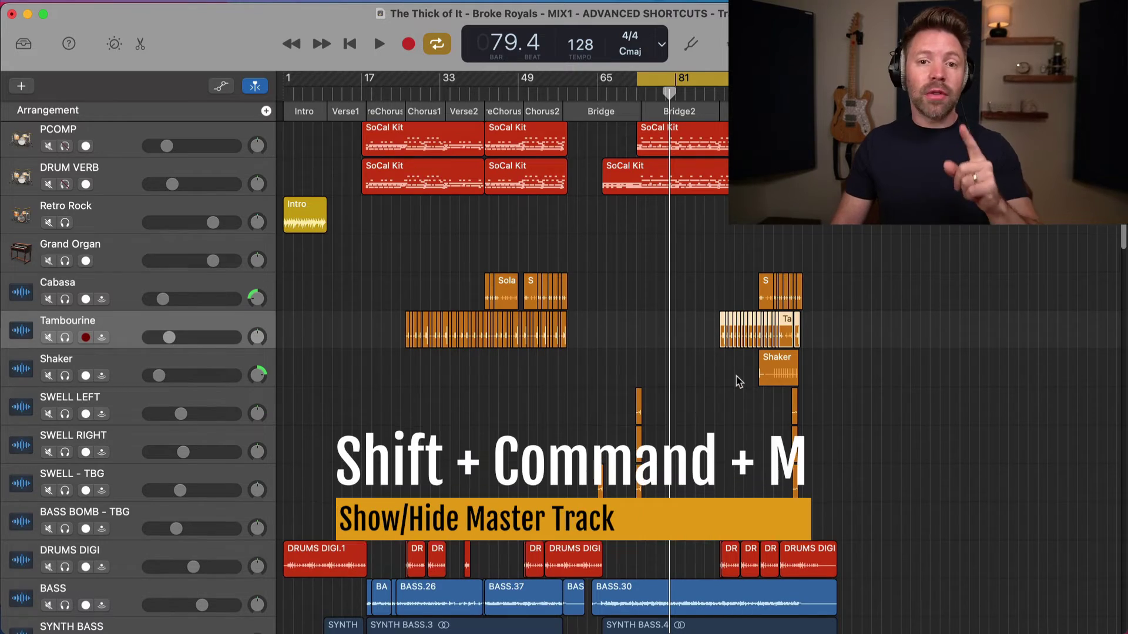
- Show the master track below the GTR R track and toggle track automation
scroll(739, 382, "down", 3)
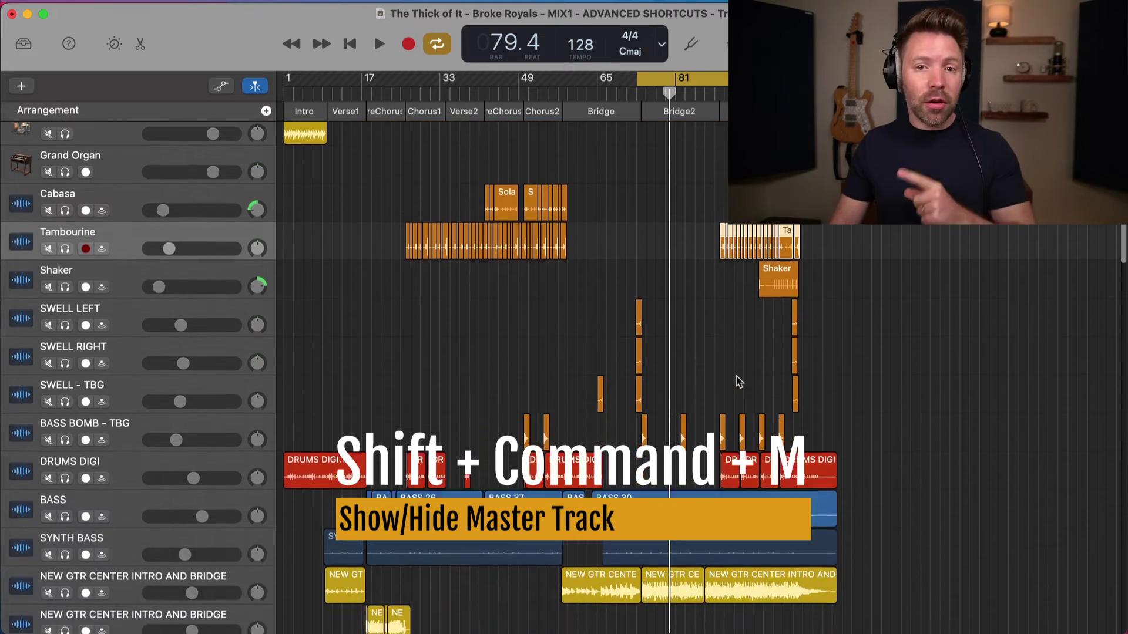
scroll(739, 382, "down", 20)
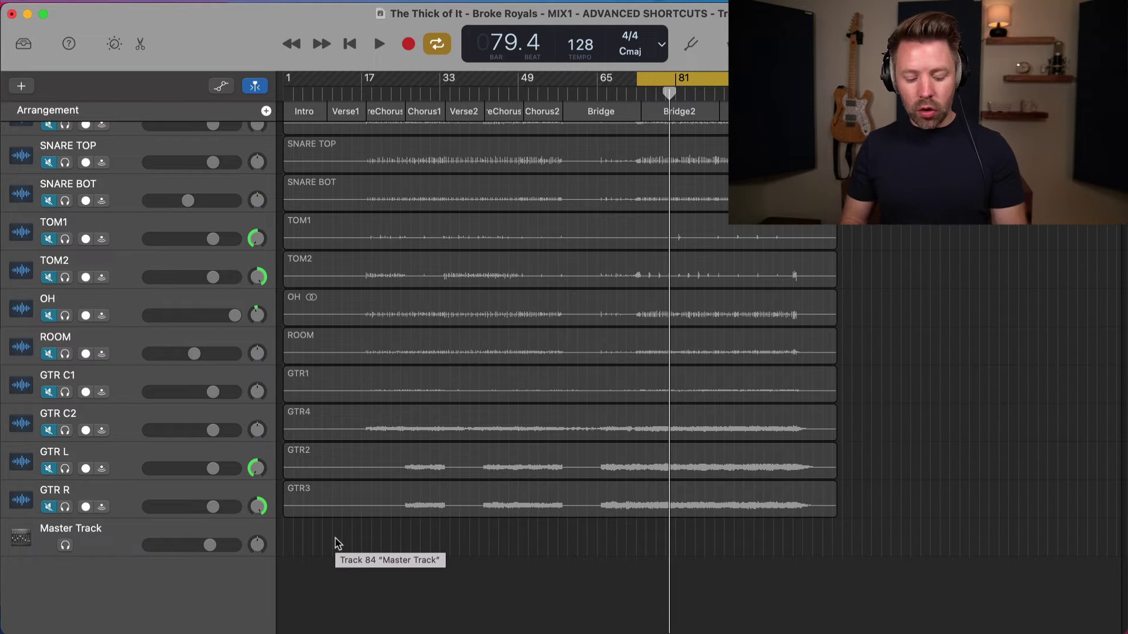
scroll(340, 545, "up", 2)
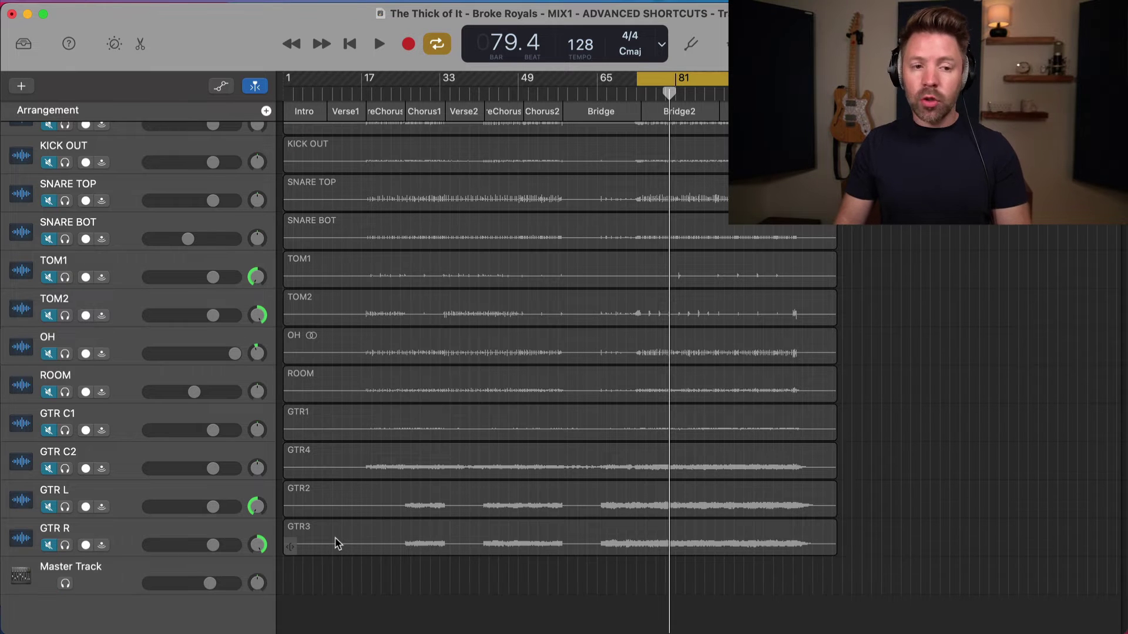
key("a")
scroll(405, 611, "down", 5)
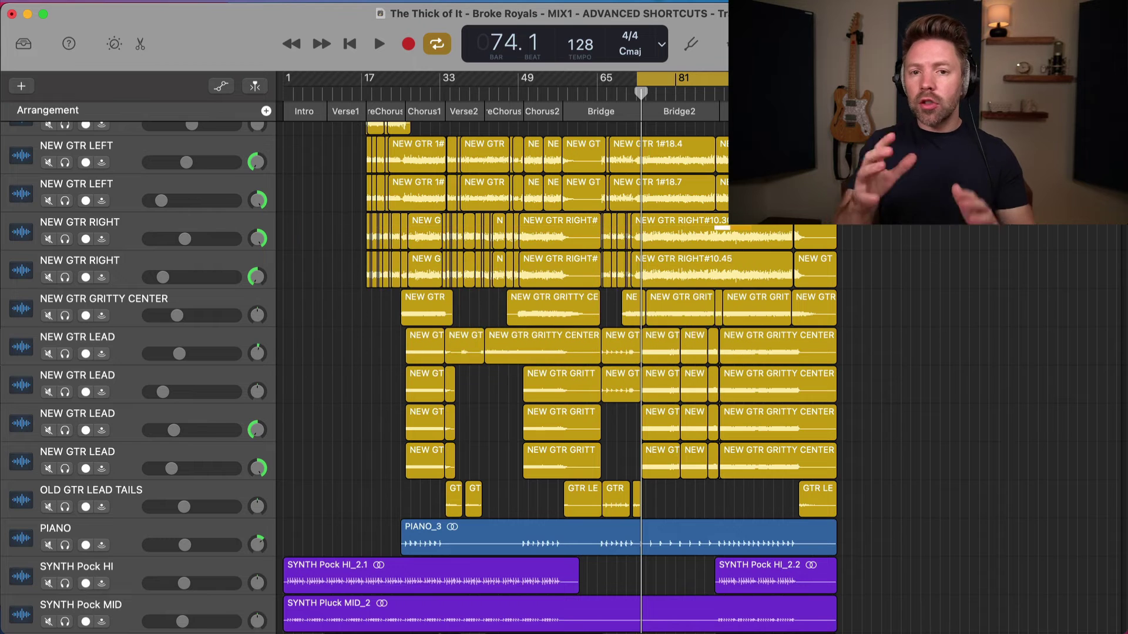
- Select individual regions on the NEW GTR LEFT, OH and Retro Rock tracks one after another
left_click(661, 166)
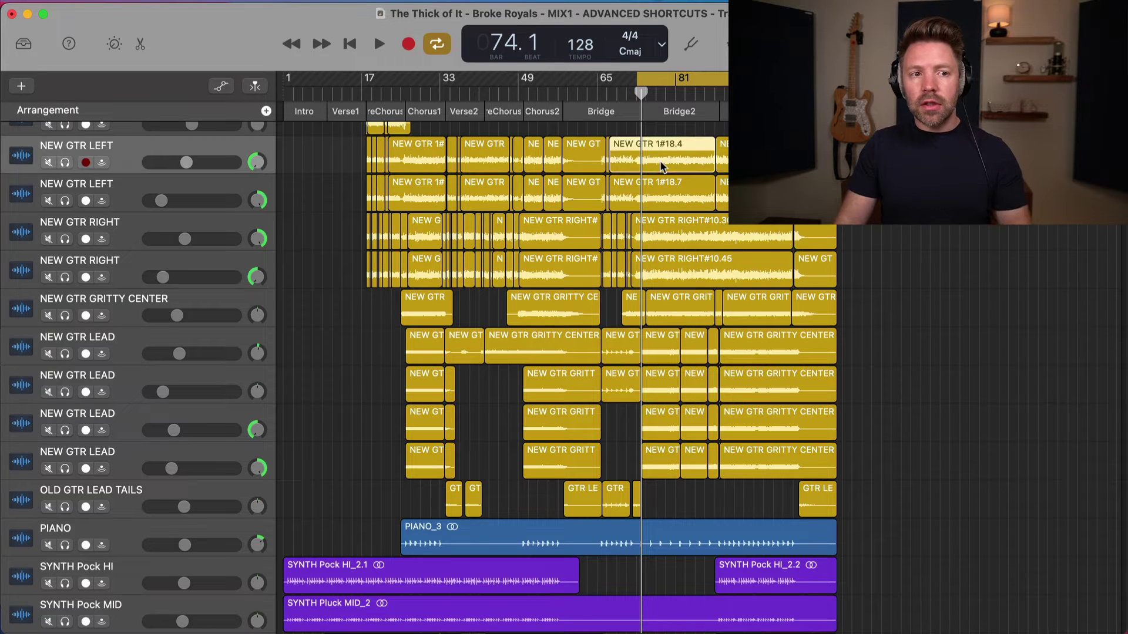
left_click(559, 153)
scroll(587, 168, "up", 10)
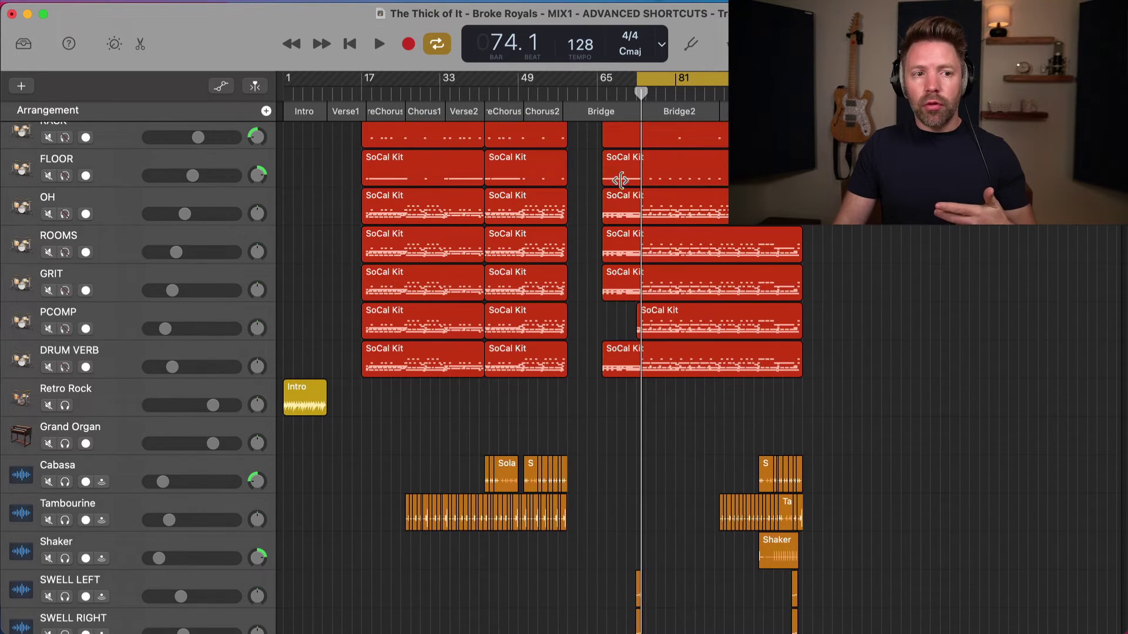
left_click(652, 197)
scroll(655, 241, "down", 10)
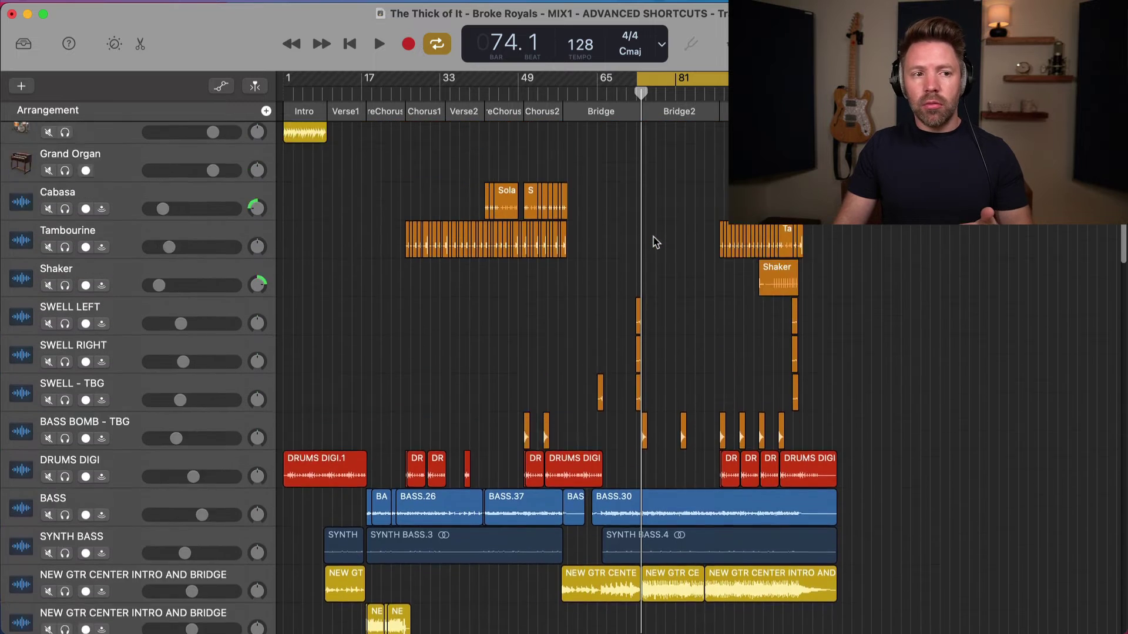
scroll(657, 242, "up", 6)
left_click(305, 291)
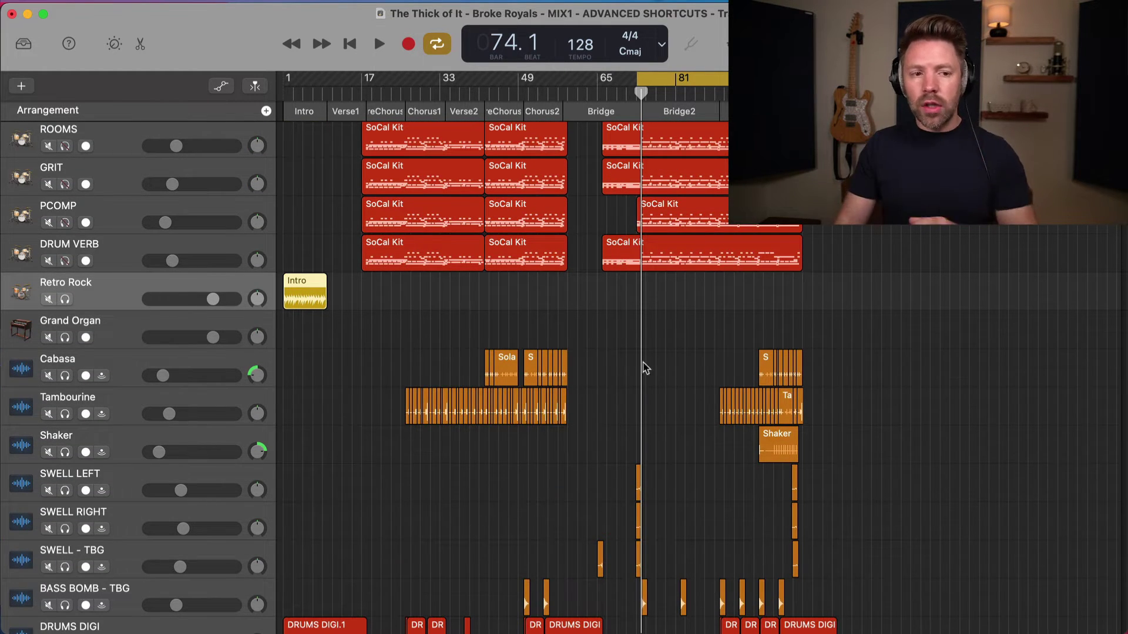
- Select all regions in the project at once
scroll(675, 355, "down", 13)
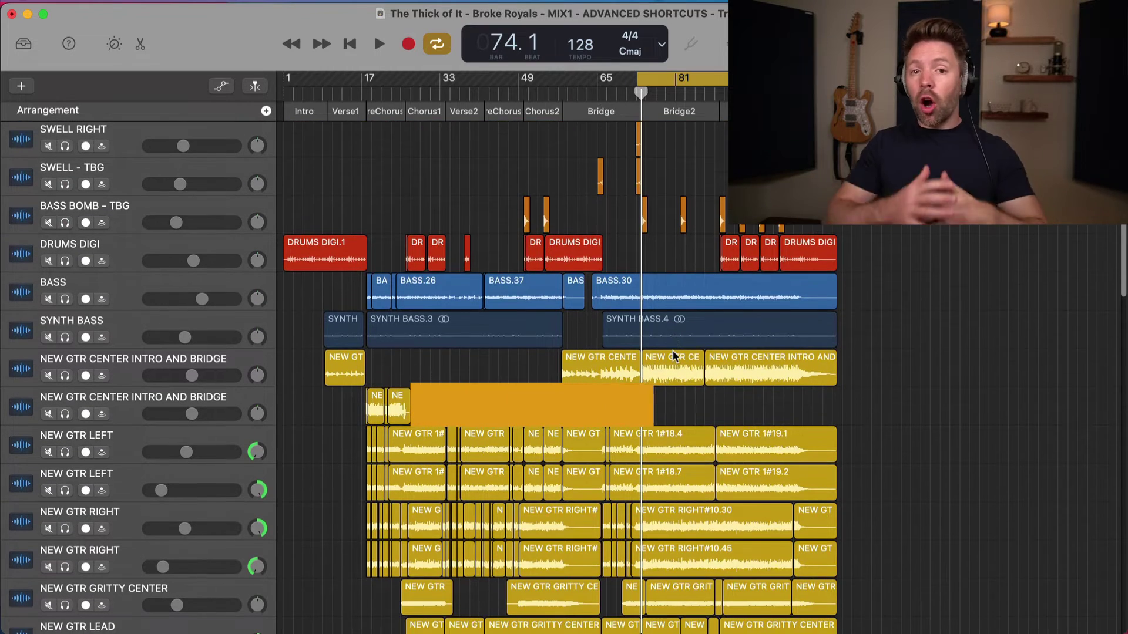
scroll(674, 356, "down", 2)
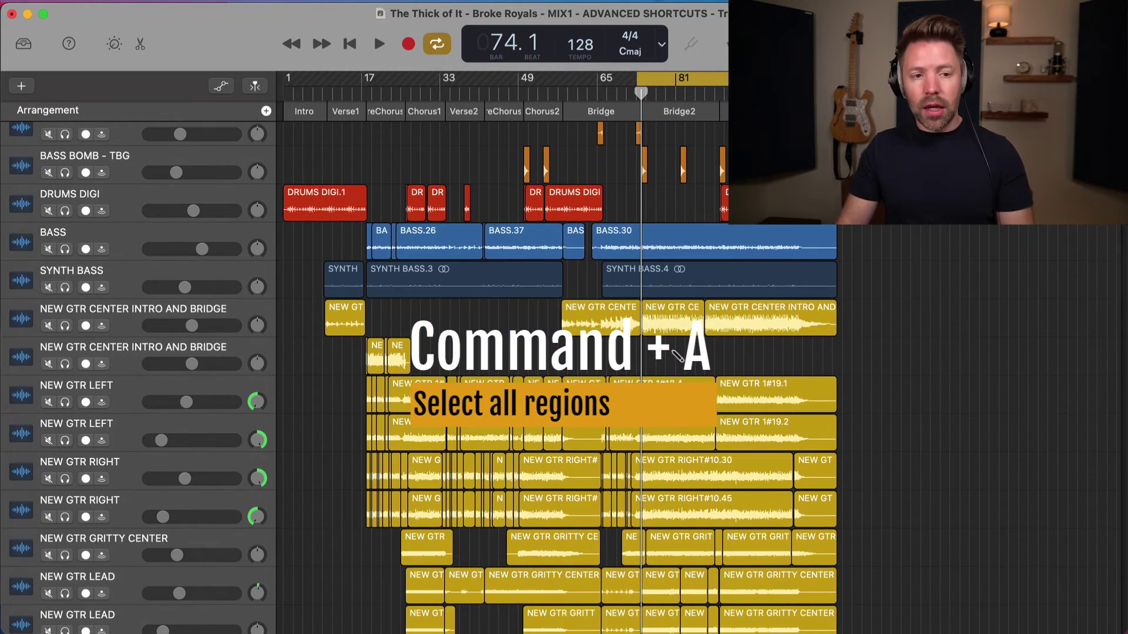
key("super+a")
scroll(674, 356, "down", 3)
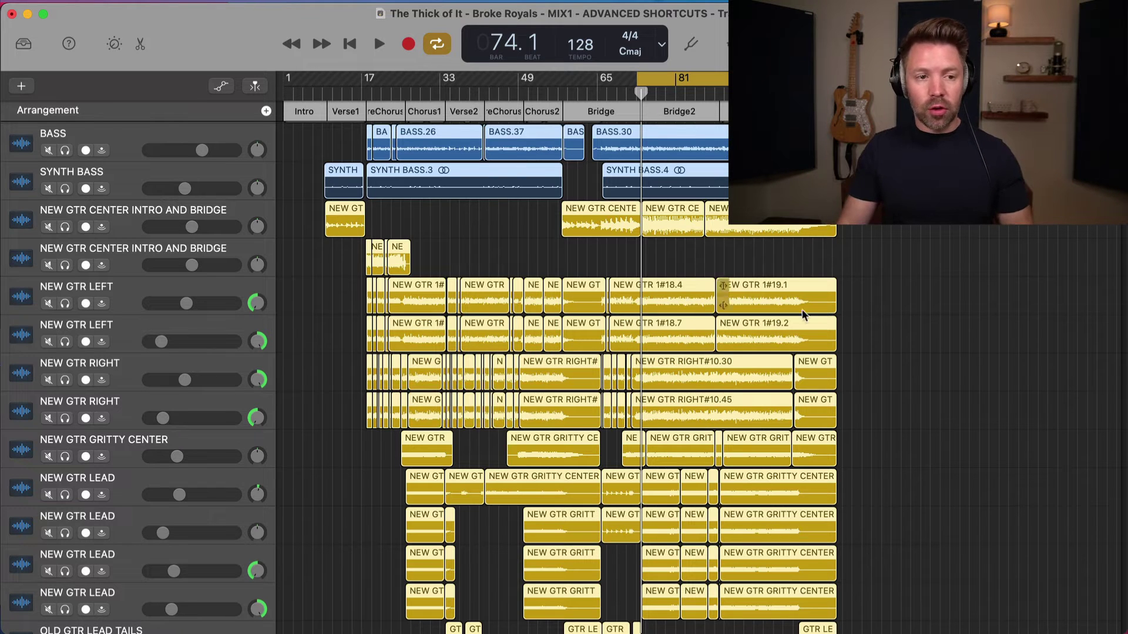
- Deselect all regions, place the playhead at bar 109, and split the outro guitar regions from NEW GTR LEFT to OLD GTR LEAD TAILS there
key("super+Right")
key("super+Right")
key("super+Right")
scroll(990, 268, "right", 10)
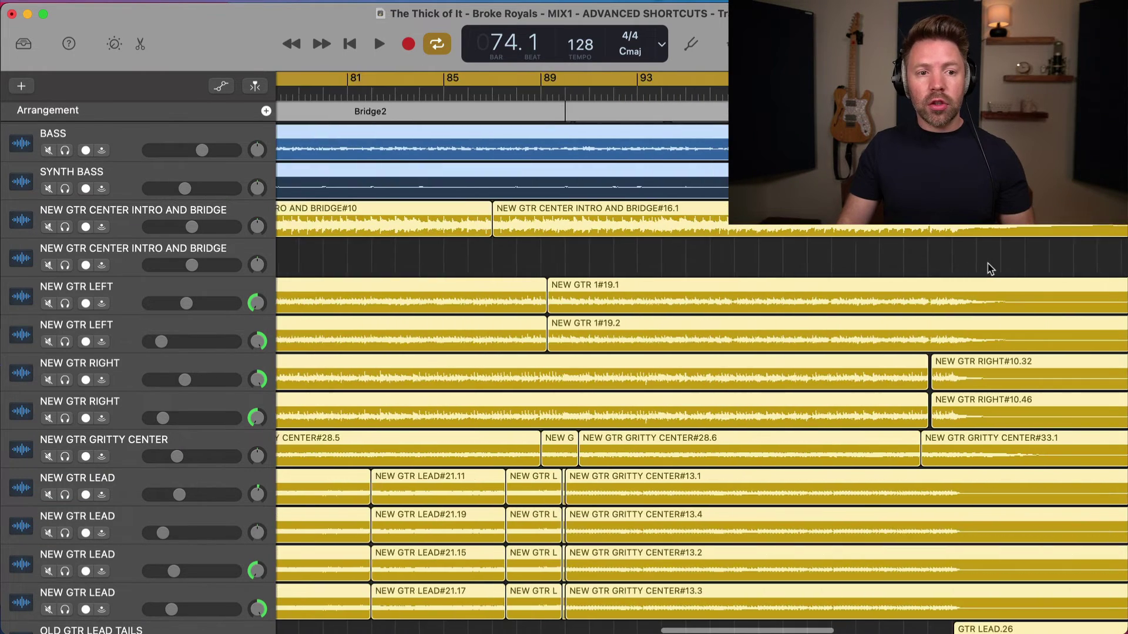
left_click(990, 268)
scroll(990, 268, "down", 2)
scroll(990, 269, "down", 1)
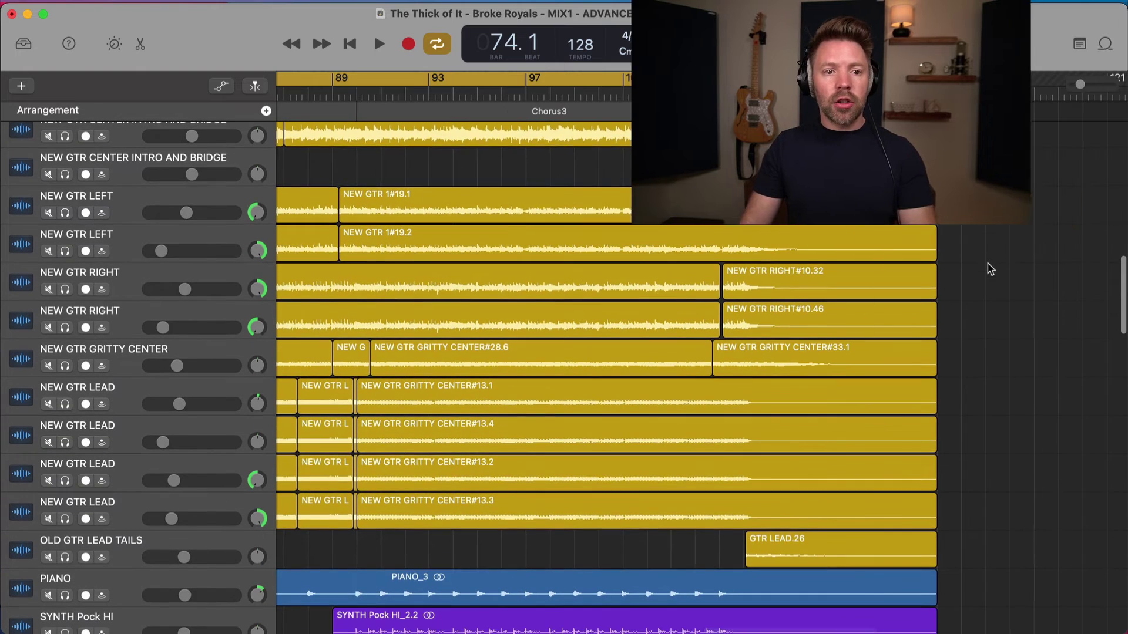
left_click(804, 94)
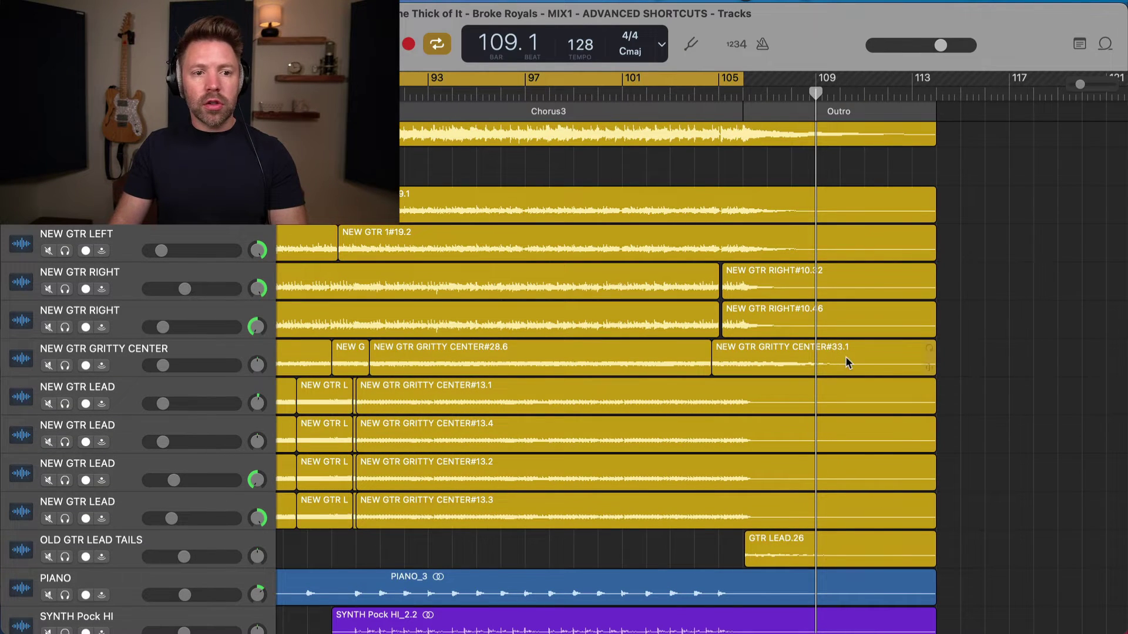
left_click_drag(978, 535, 851, 203)
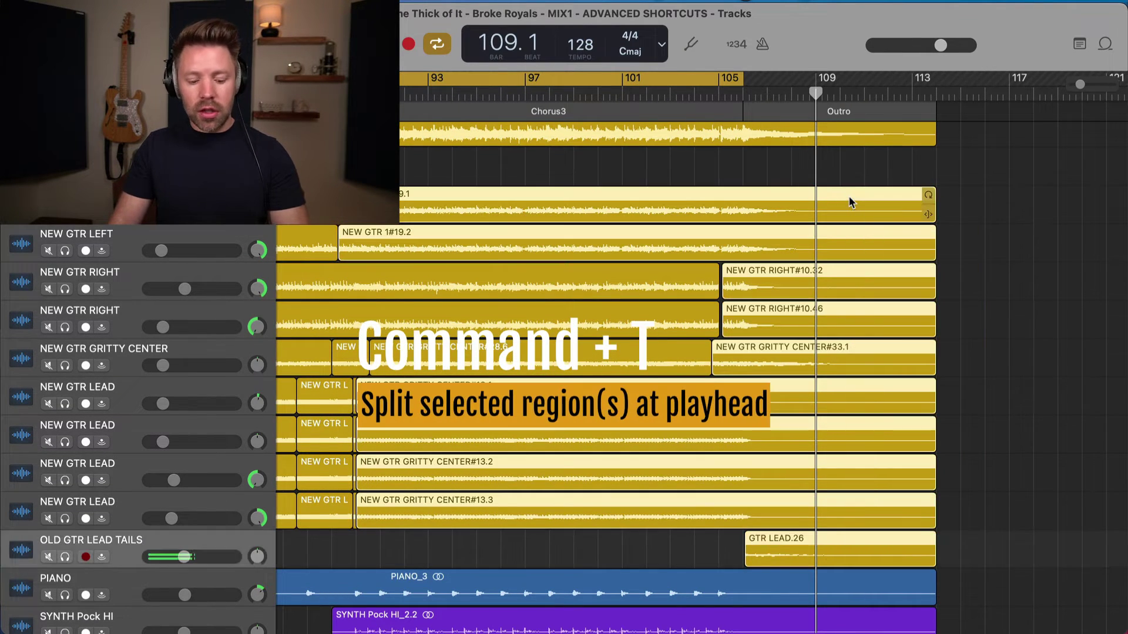
key("super+t")
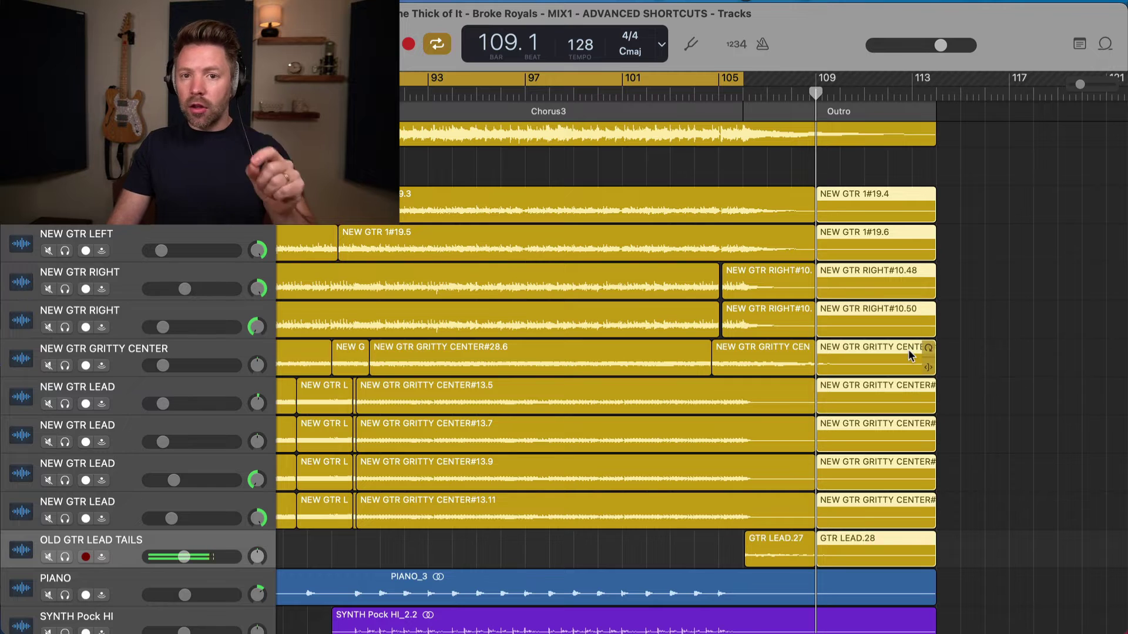
- Undo the split and split the same selected guitar regions at position 109.3 instead
mouse_move(816, 93)
left_mouse_down()
mouse_move(764, 94)
mouse_move(841, 95)
mouse_move(828, 97)
left_mouse_up()
key("super+z")
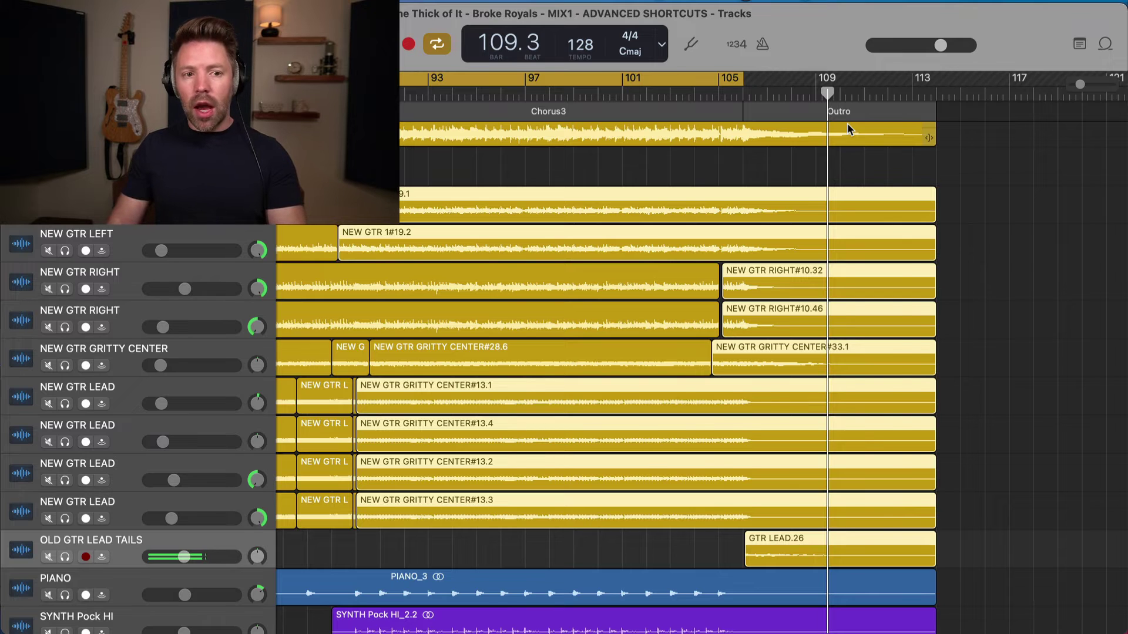
key("super+t")
- Copy the split-off guitar region ends and paste them at position 123.2, beyond the end of the song
scroll(847, 122, "right", 5)
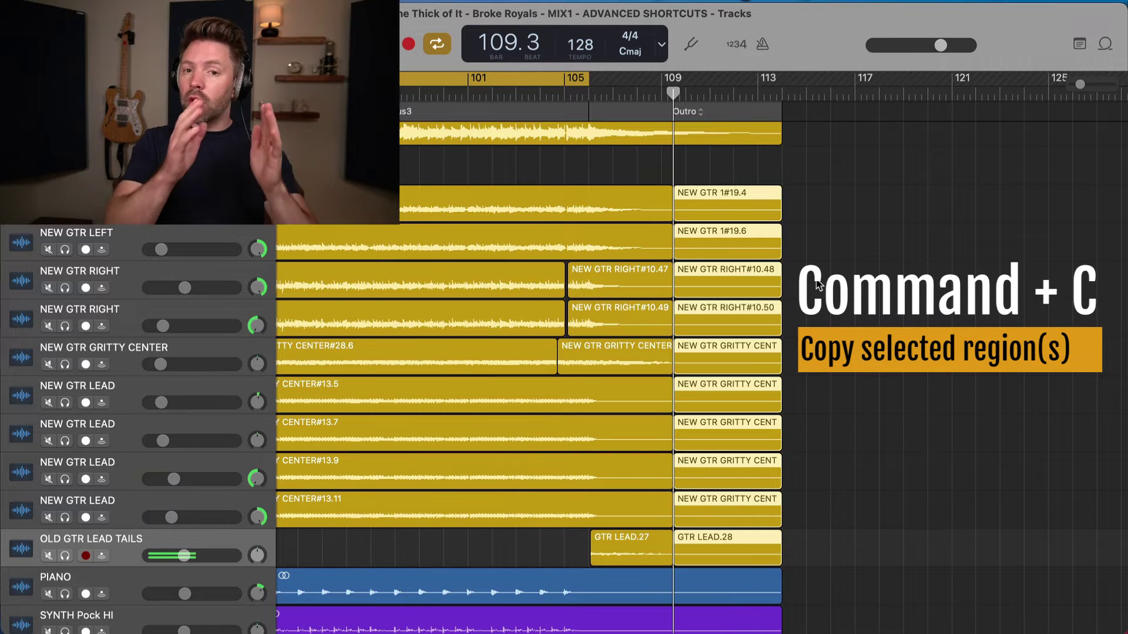
scroll(819, 284, "right", 2)
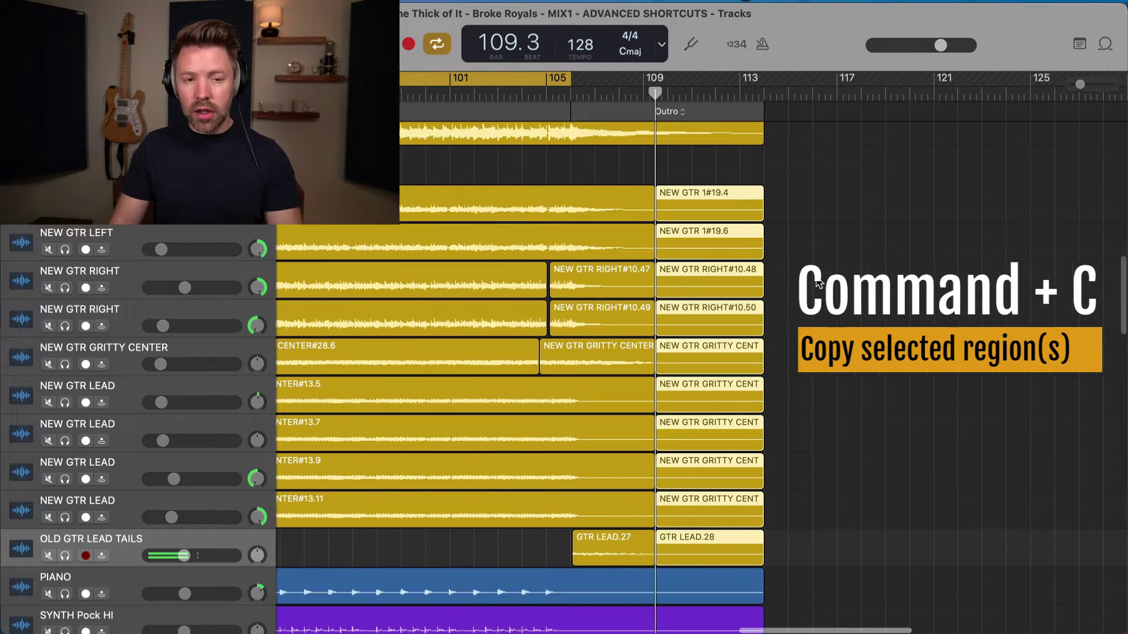
left_click(990, 90)
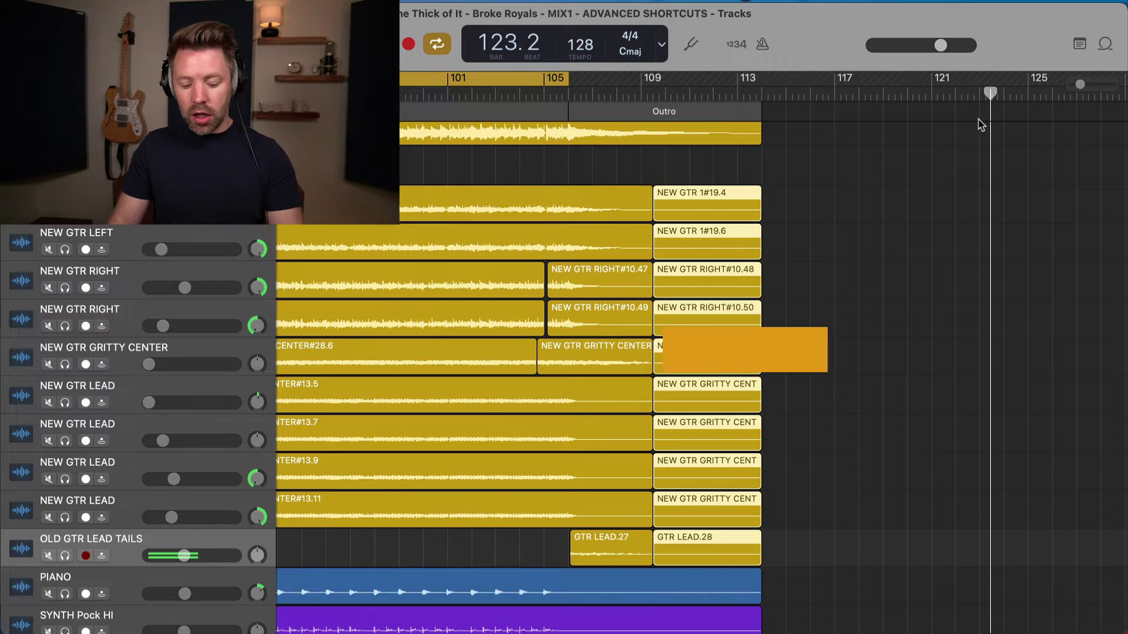
key("super+v")
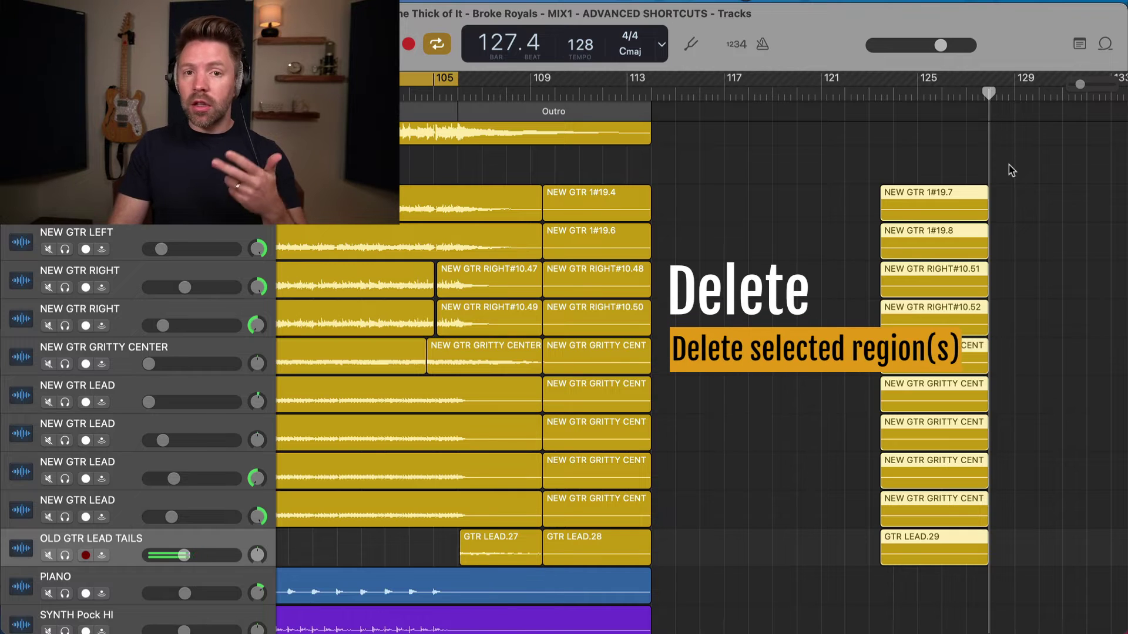
- Delete the pasted guitar regions beyond the end of the song, and undo the deletion
key("Delete")
key("super+z")
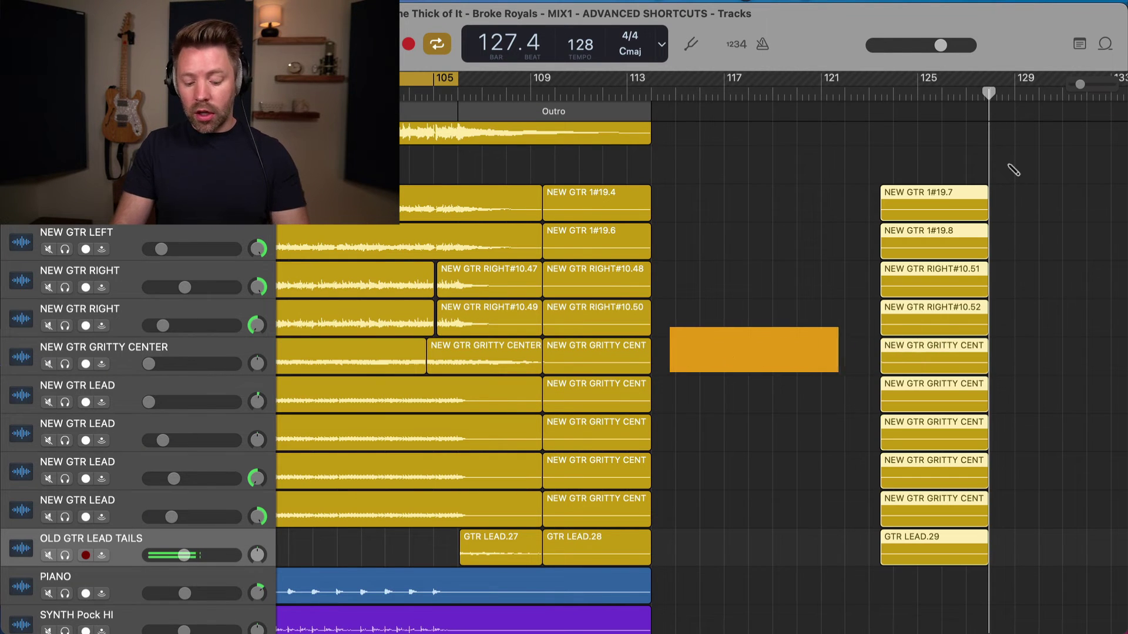
key("Delete")
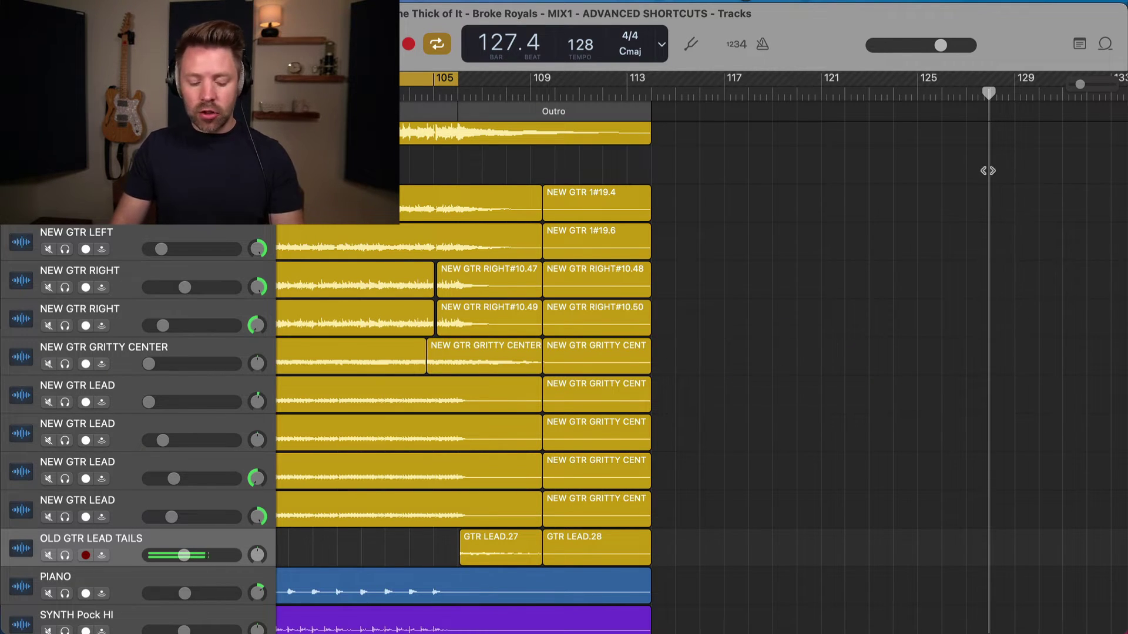
key("super+z")
- Cut the short outro region starting after bar 105 on the upper NEW GTR RIGHT track and paste it just after bar 117
scroll(856, 171, "left", 2)
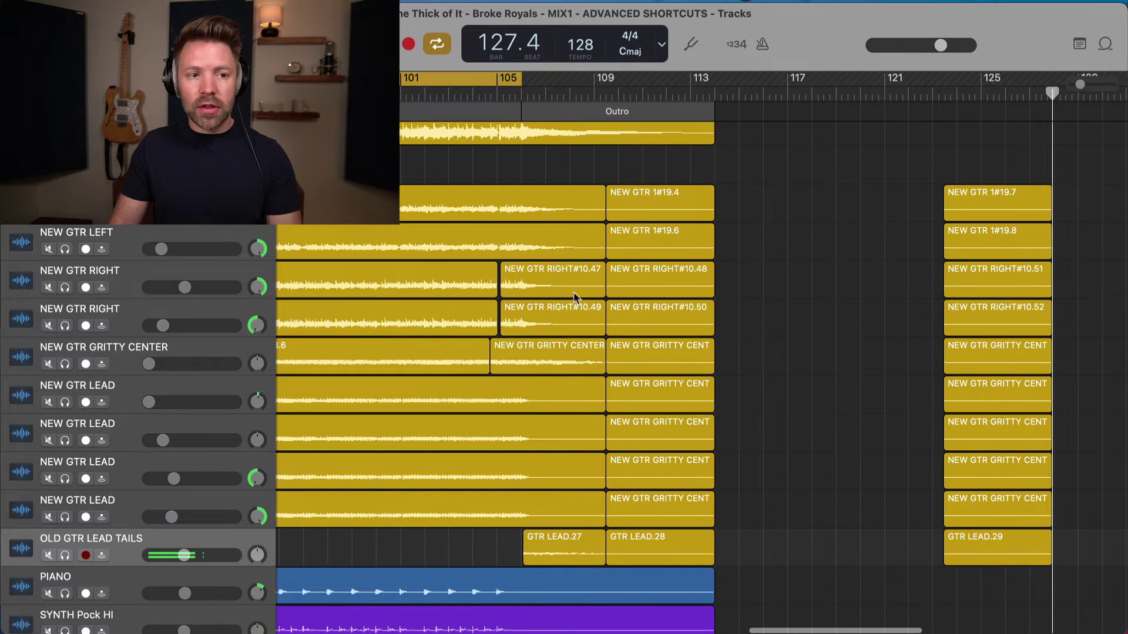
left_click(556, 288)
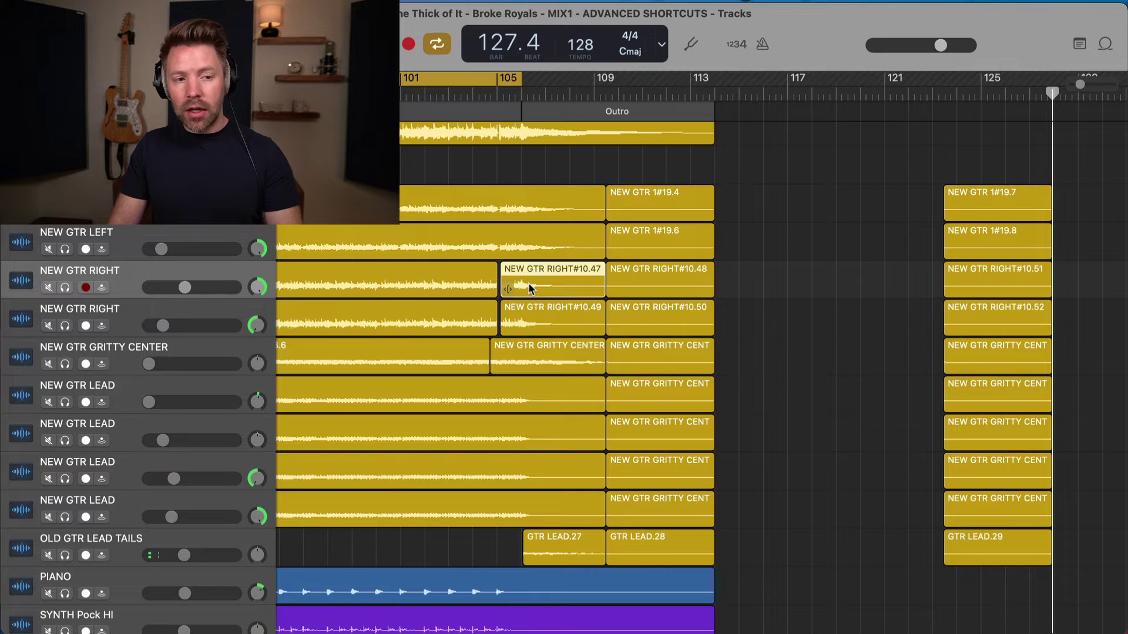
key("Delete")
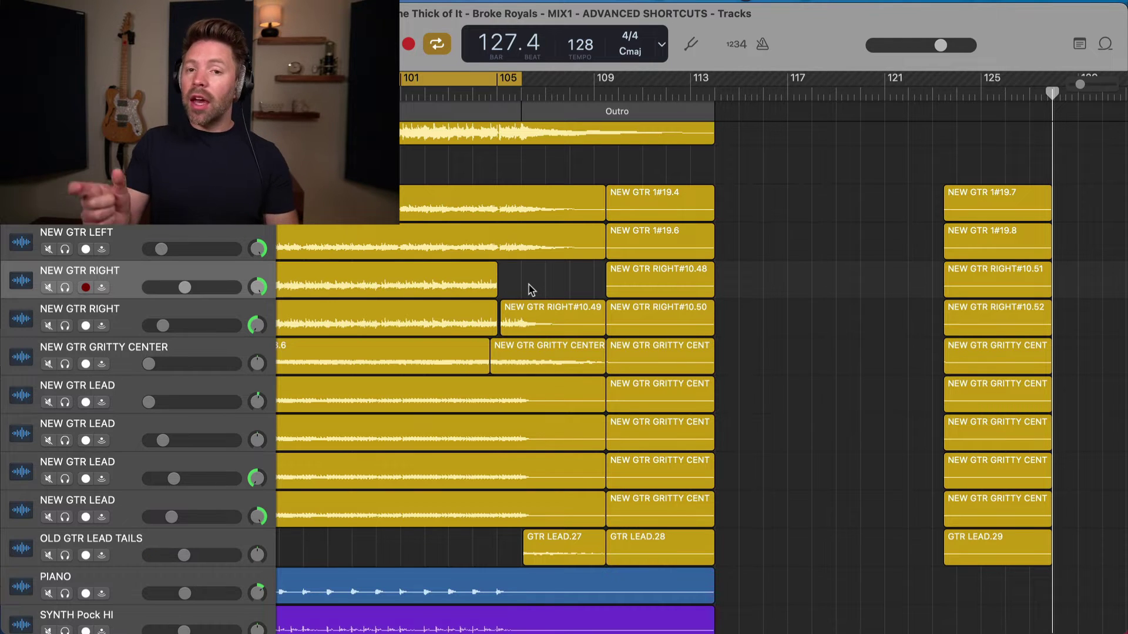
left_click(807, 89)
key("super+v")
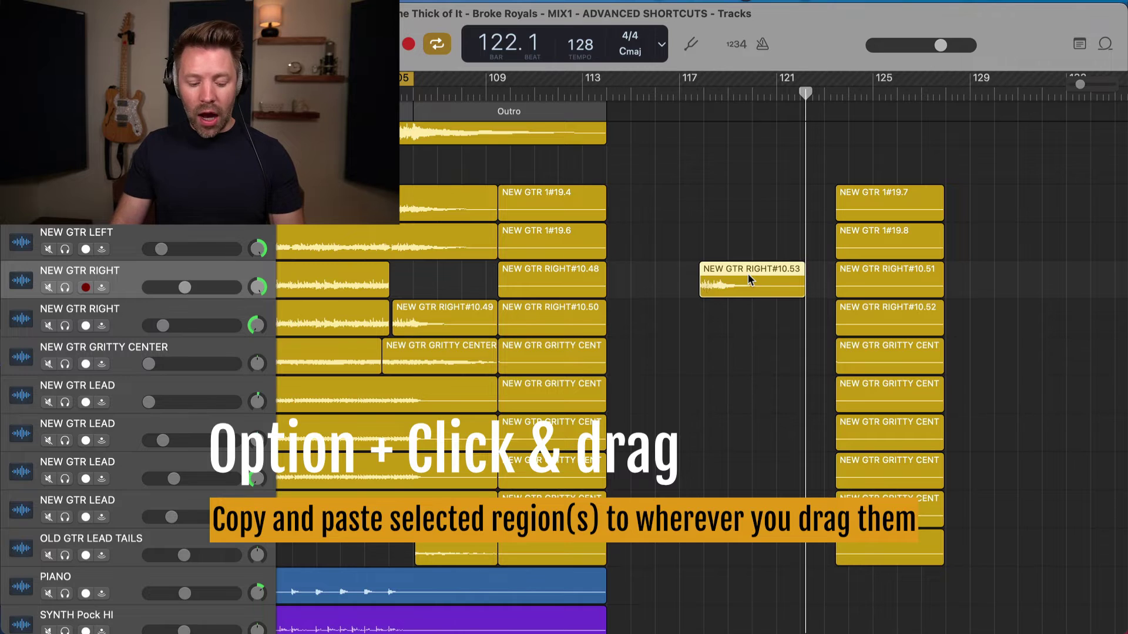
- Copy the pasted NEW GTR RIGHT region to about bar 129, undo, copy it down to NEW GTR GRITTY CENTER, and undo that
left_click_drag(748, 273, 1034, 277)
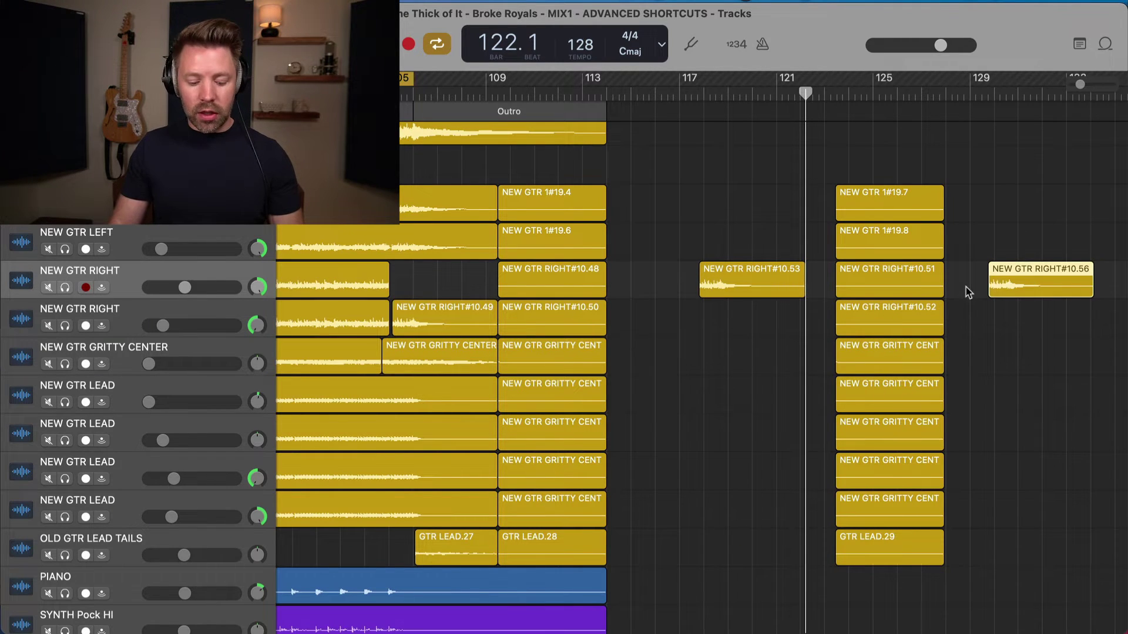
key("super+z")
left_click_drag(754, 291, 753, 368)
key("super+z")
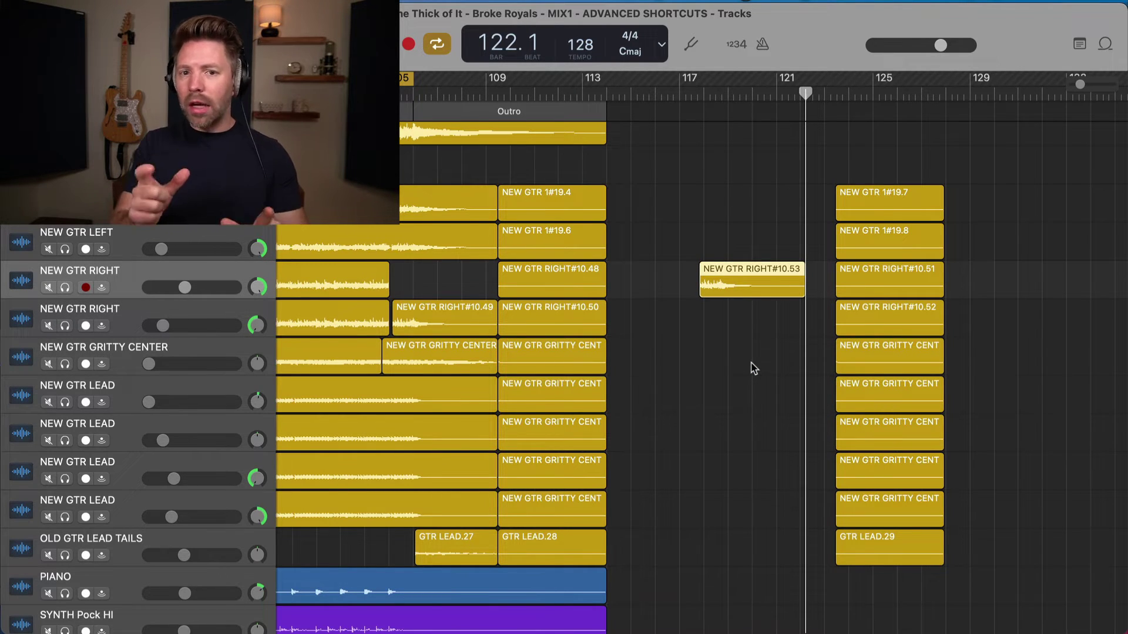
- Select the column of pasted guitar regions after bar 123, copy it to about bar 129, and undo the copy
left_click_drag(859, 171, 866, 551)
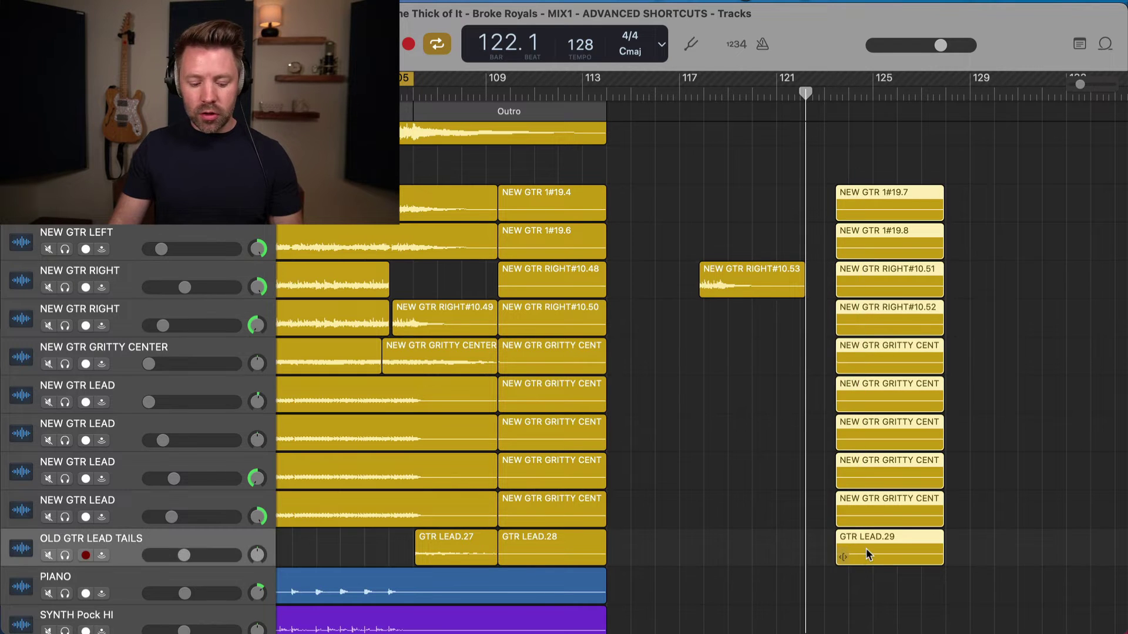
left_click_drag(857, 407, 1001, 407)
key("super+z")
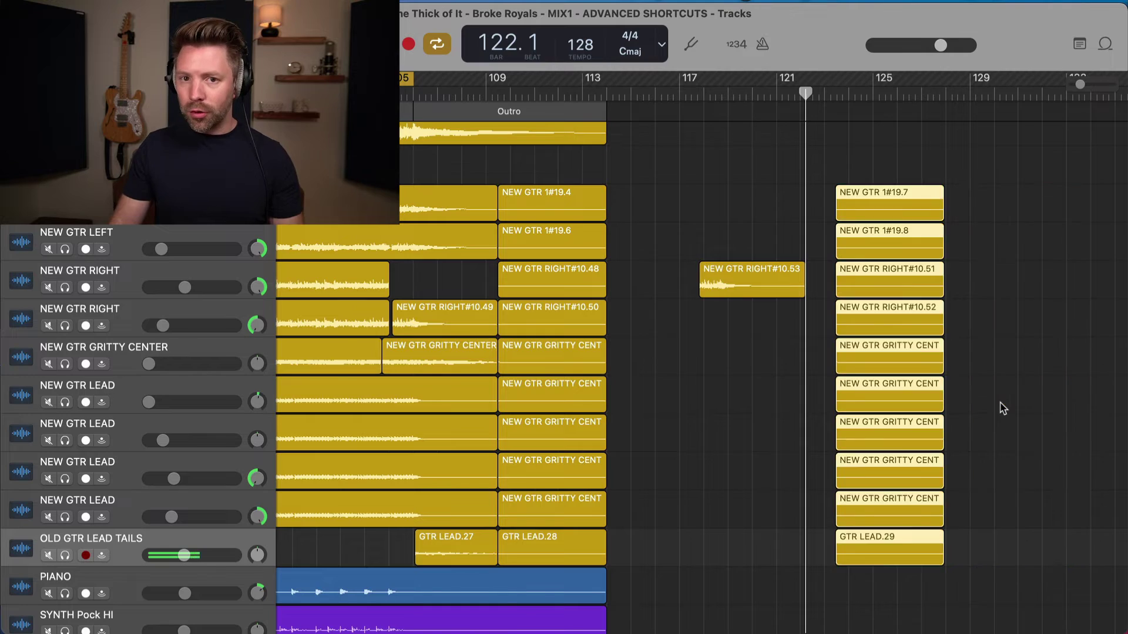
- Place the playhead at bar 91, solo the SYNTH Analogue Dreams track and set its volume to -4.0 dB
scroll(699, 181, "left", 5)
scroll(700, 180, "left", 3)
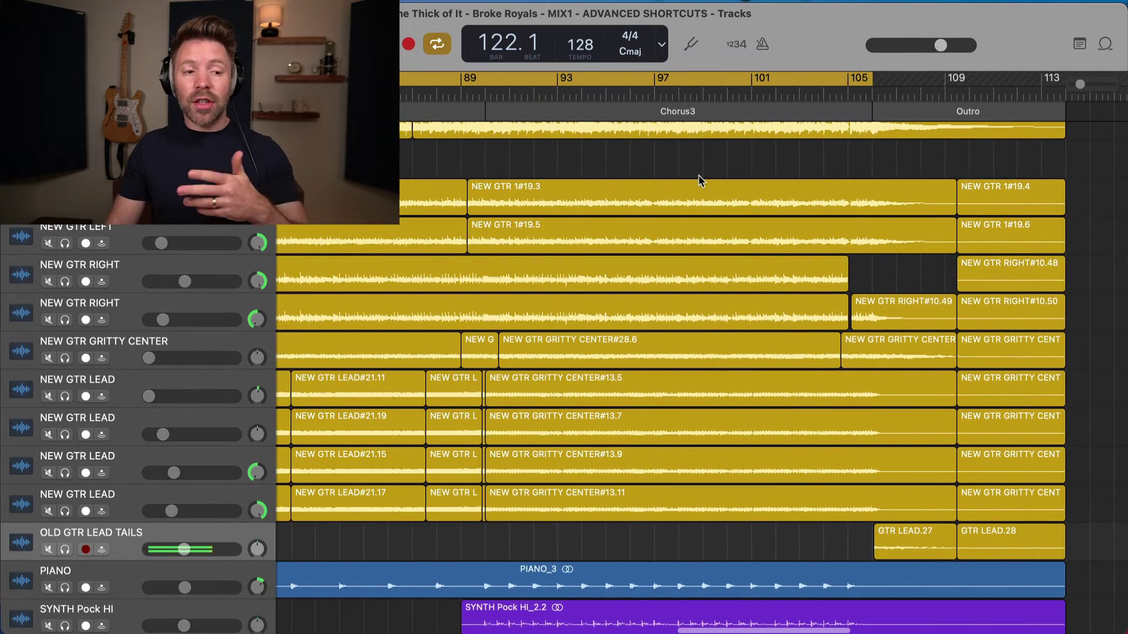
scroll(699, 180, "down", 3)
scroll(699, 181, "down", 10)
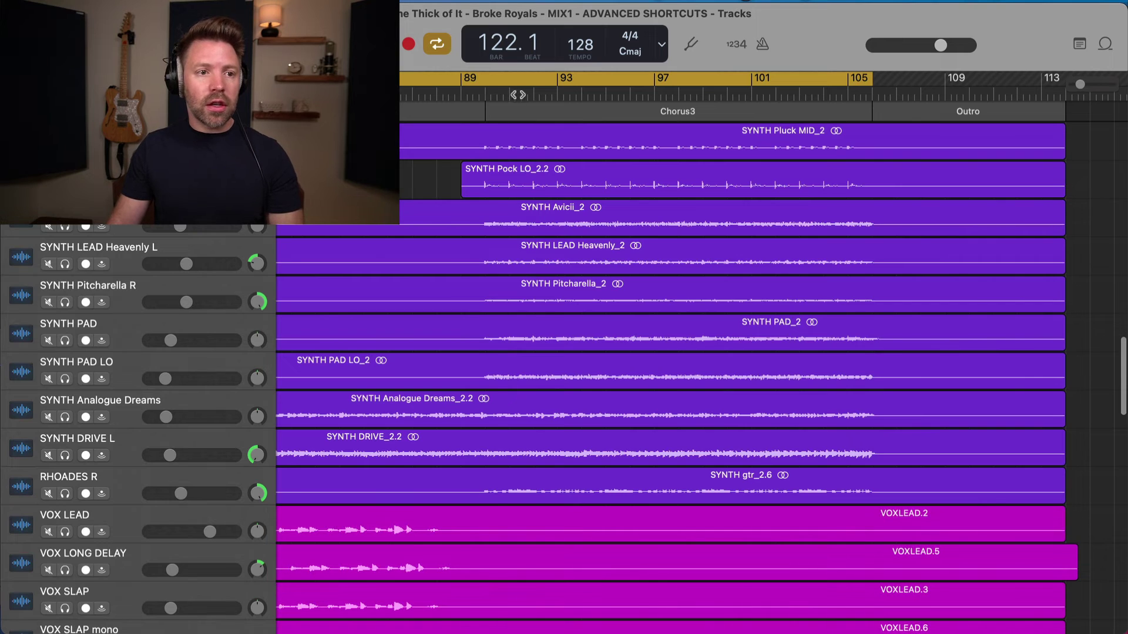
left_click(518, 95)
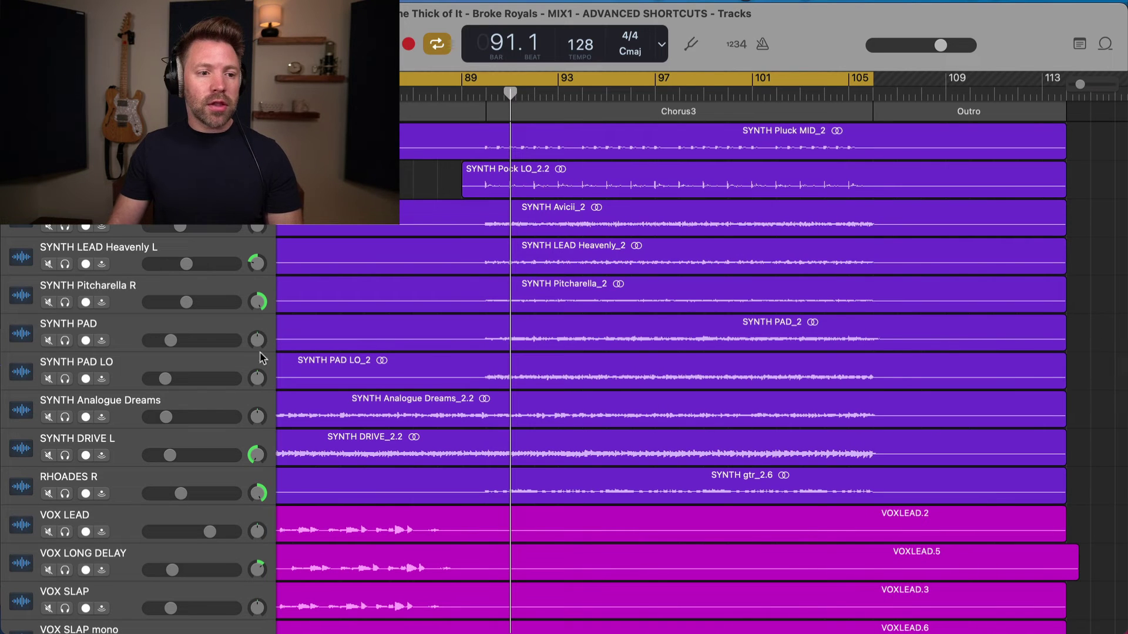
left_click(65, 417)
left_click_drag(181, 418, 214, 419)
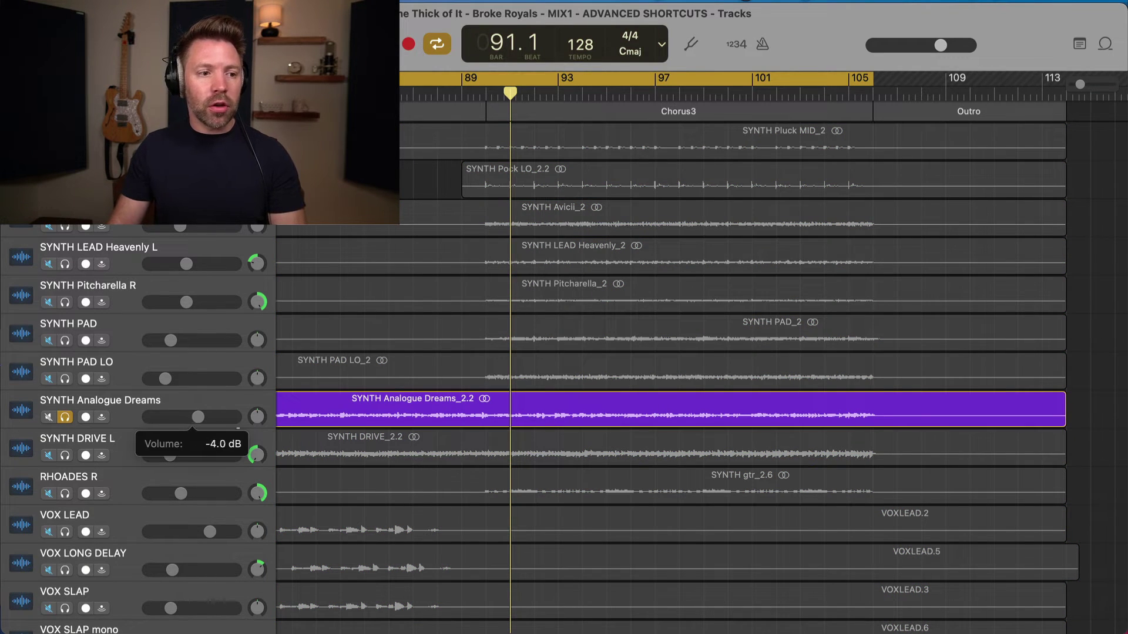
- Play the soloed track with cycling off and transpose the SYNTH Analogue Dreams region up to +2 semitones
key("space")
key("c")
scroll(323, 377, "down", 2)
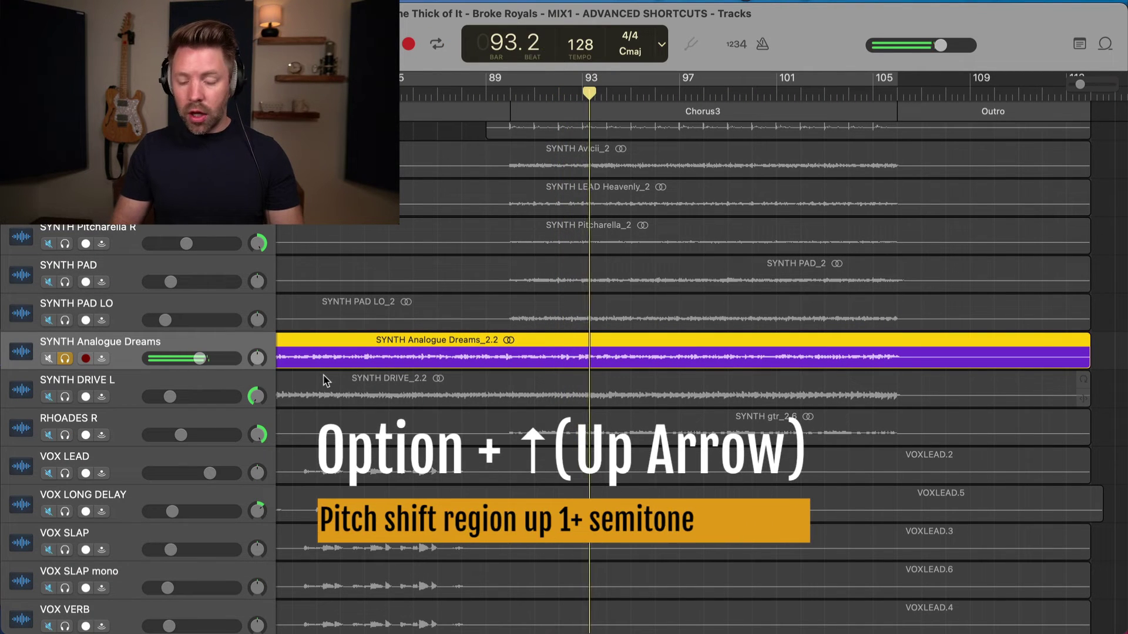
key("alt+Up")
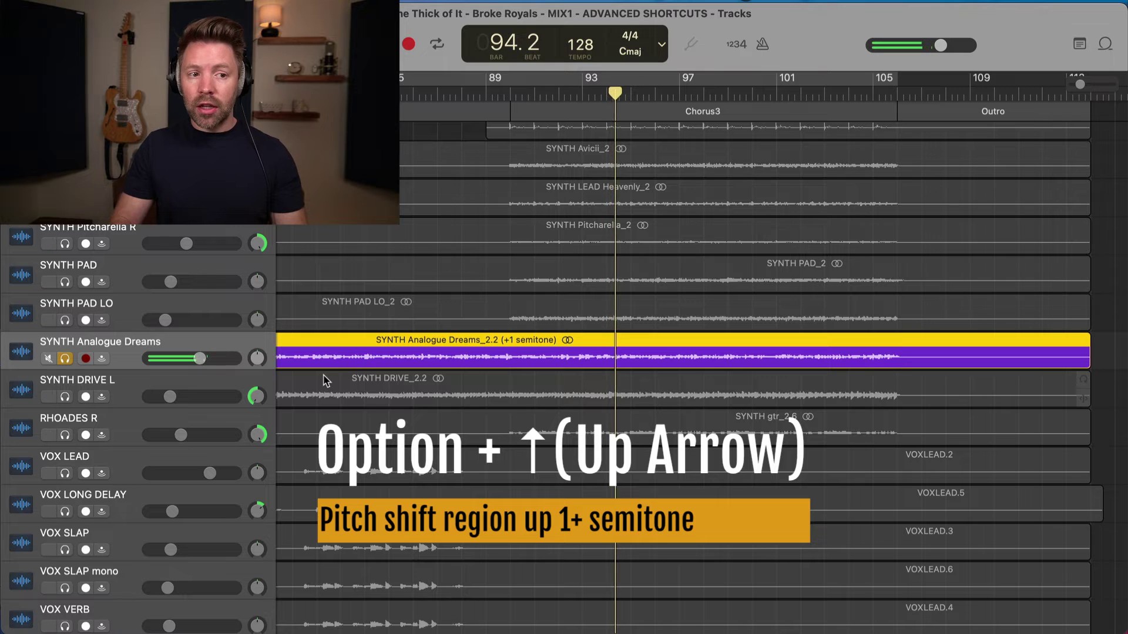
key("alt+Up")
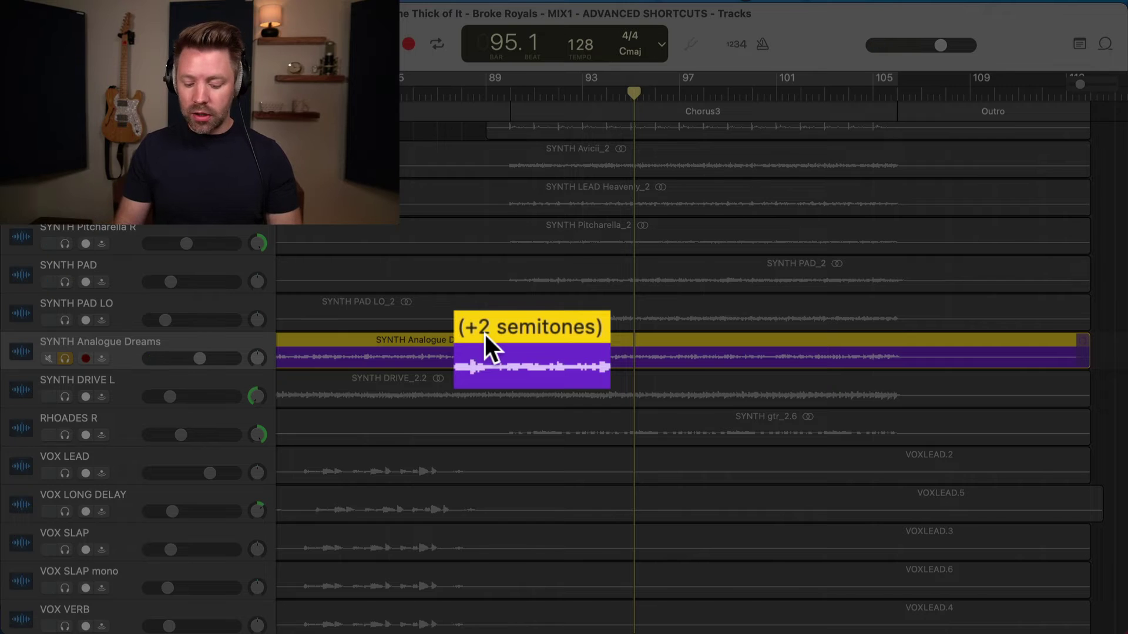
- Transpose the SYNTH Analogue Dreams region up to +12 semitones
key("alt+Up")
key("alt+Up")
key("alt+Up")
key("alt+Up")
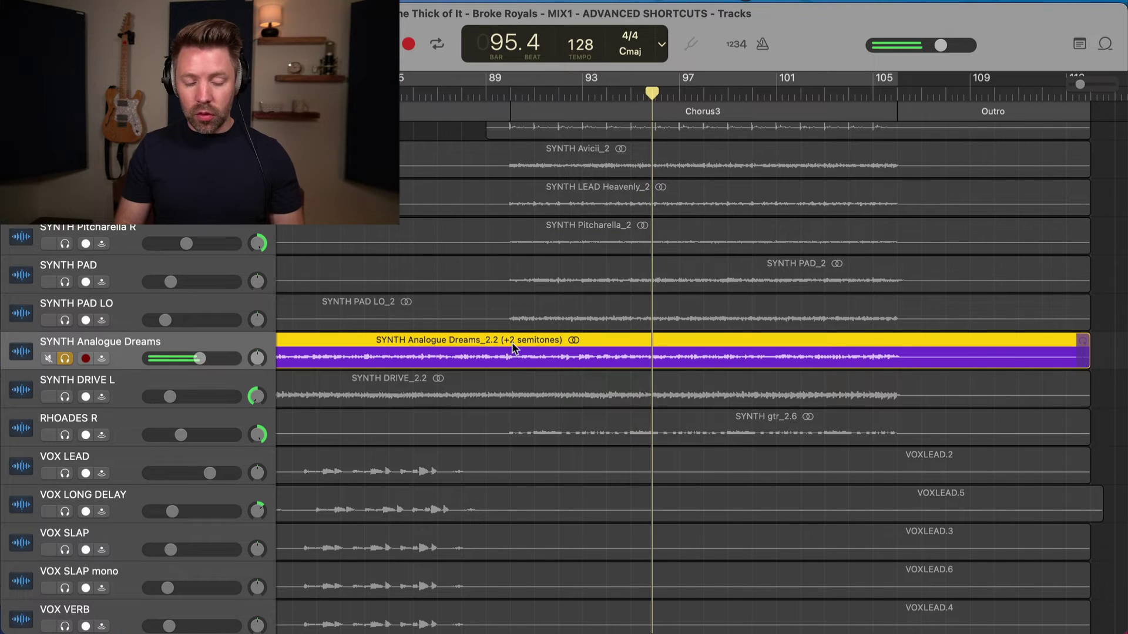
key("alt+Up")
key("alt+Up")
key("alt+Up")
key("alt+Up")
key("alt+Up")
key("alt+Up")
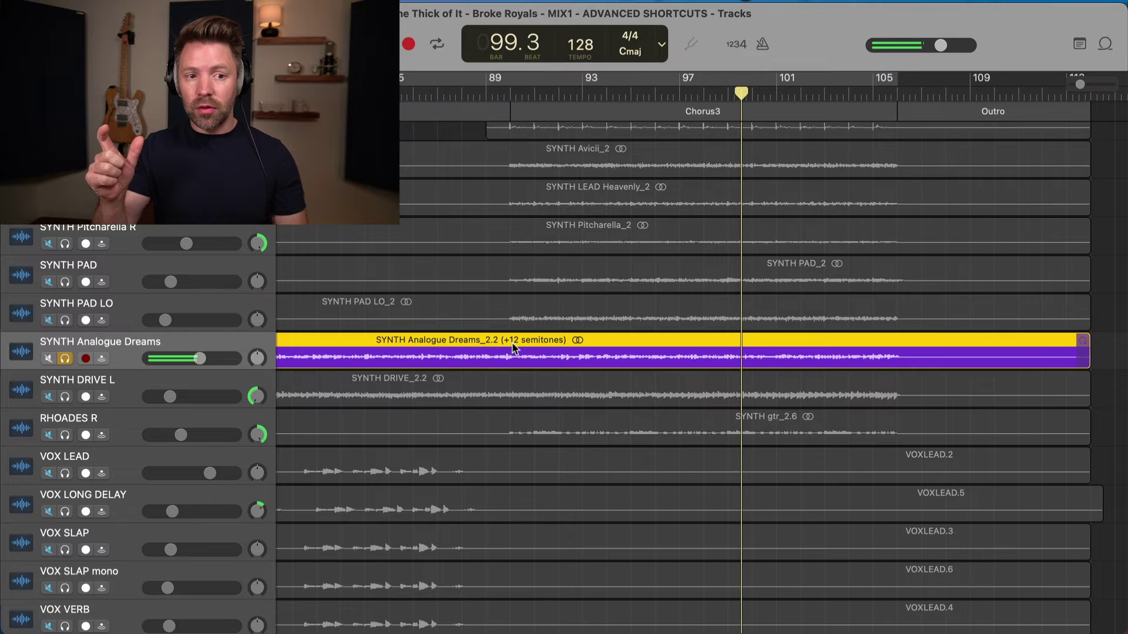
- Raise the SYNTH Analogue Dreams region's pitch to +36 semitones and play it
key("alt+Up")
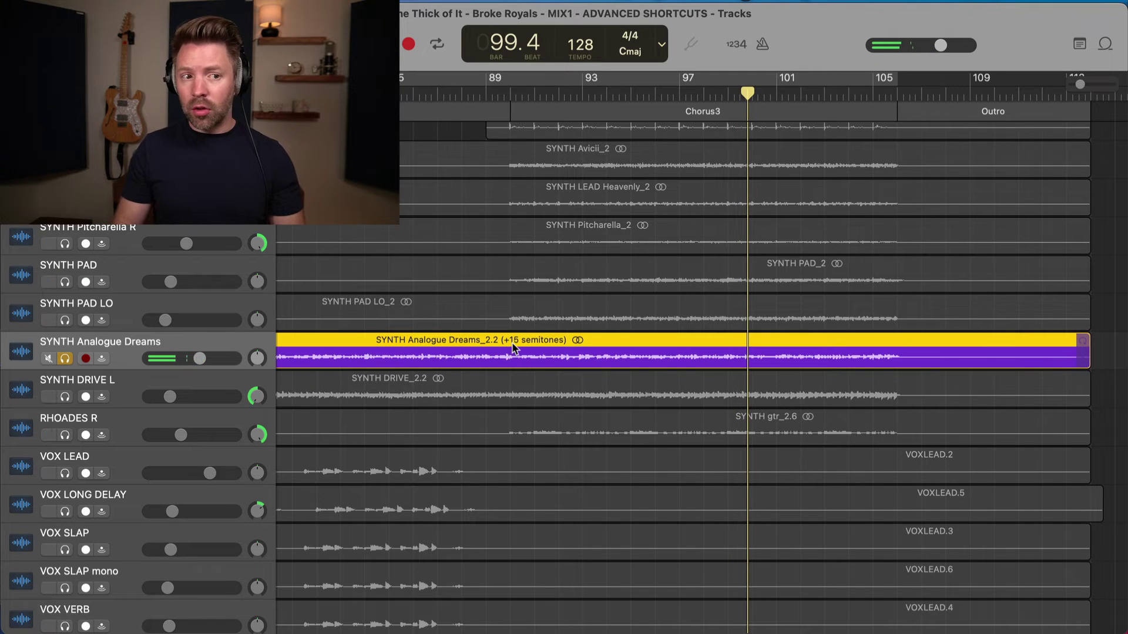
key("alt+Up")
key("alt+Up")
key("alt+Up")
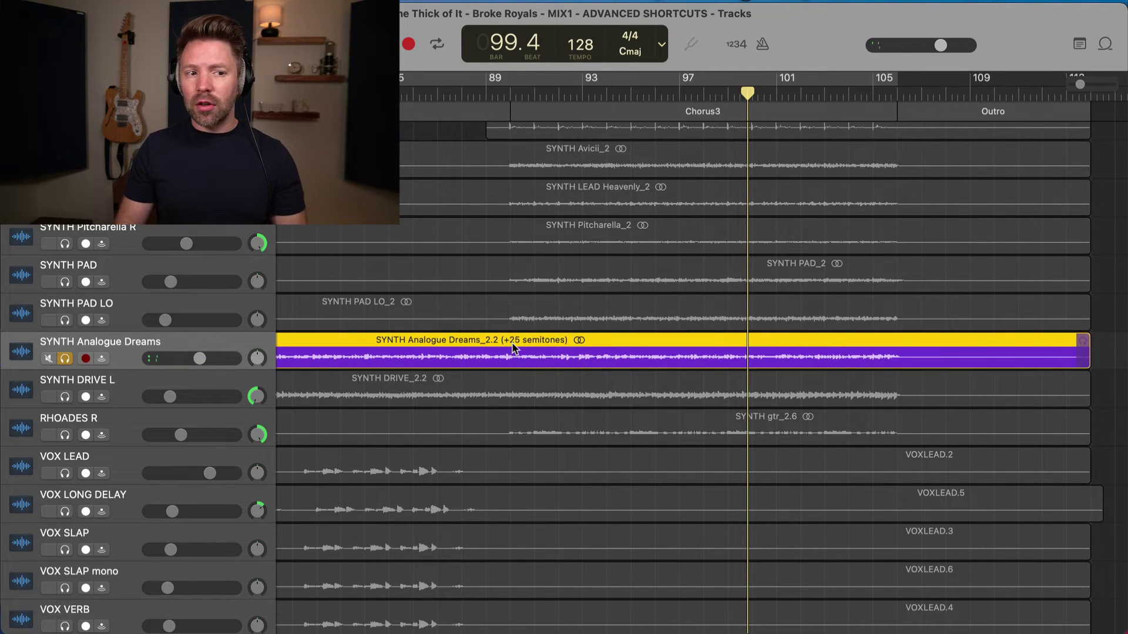
key("alt+Up")
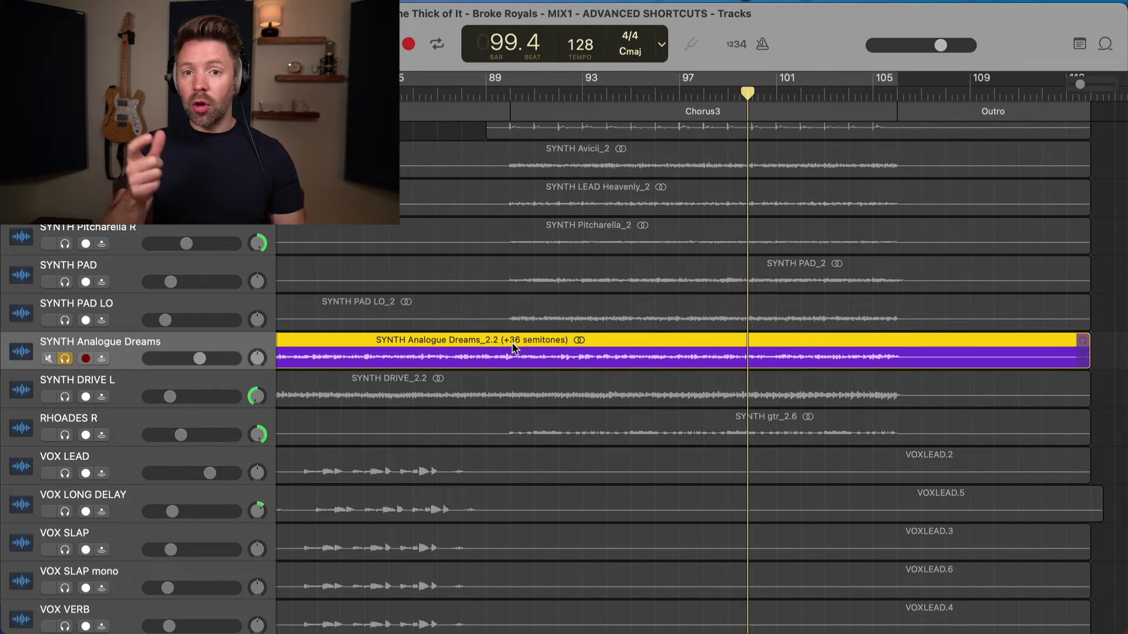
key("space")
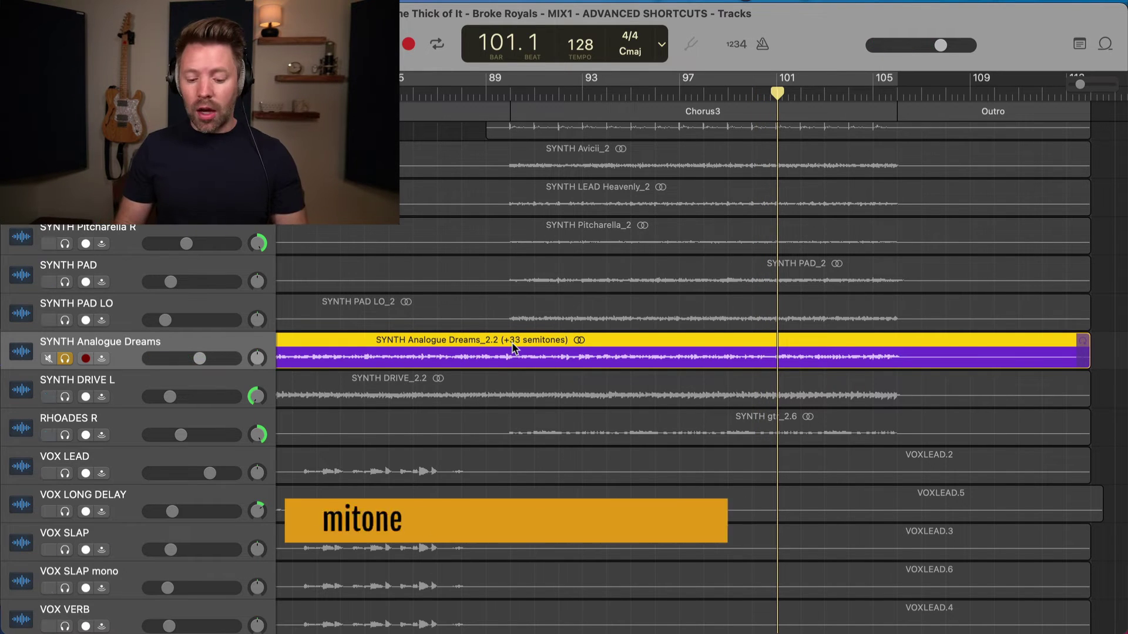
- Transpose the SYNTH Analogue Dreams region down to -12 semitones
key("alt+Down")
key("alt+Down")
key("alt+Down")
key("alt+Down")
key("alt+Down")
key("alt+Down")
key("alt+Down")
key("alt+Down")
key("alt+Down")
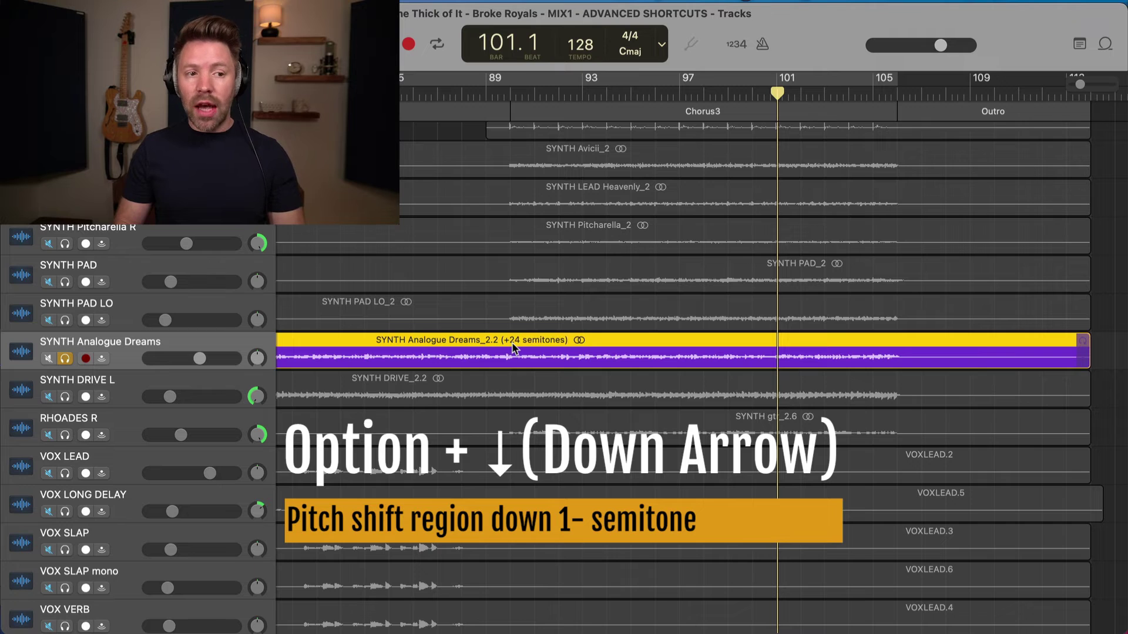
key("alt+Down")
key("alt+Down")
key("alt+Down")
key("alt+Down")
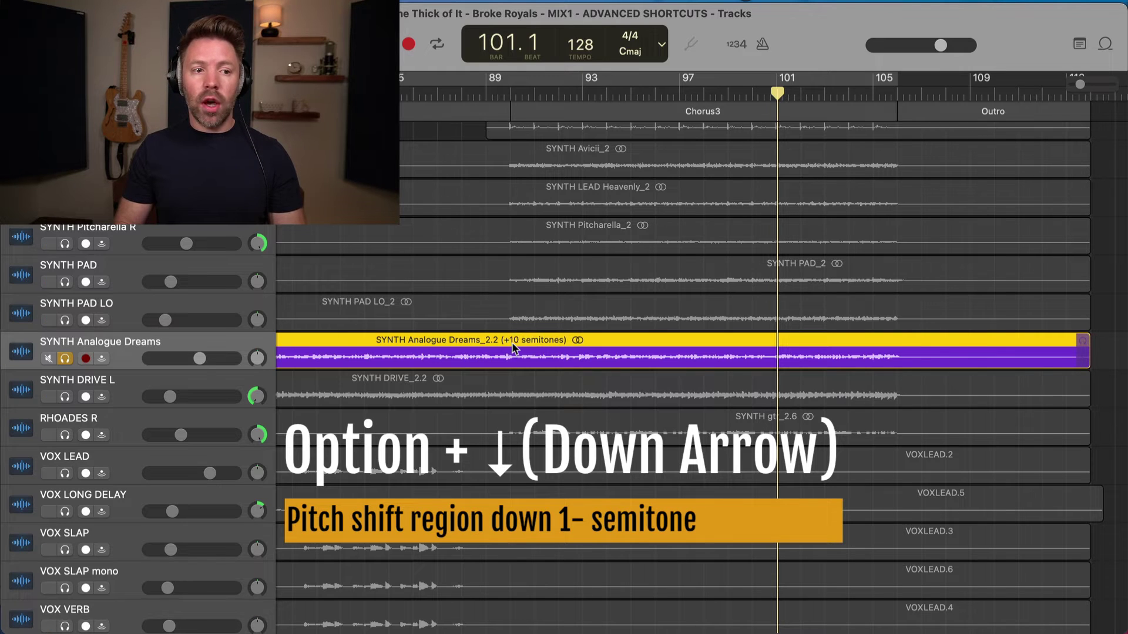
key("alt+Down")
key("alt+Down")
key("alt+Down")
key("alt+Down")
key("alt+Down")
key("alt+Down")
key("alt+Down")
key("alt+Down")
key("alt+Down")
key("alt+Down")
key("alt+Down")
key("alt+Down")
key("alt+Down")
key("alt+Down")
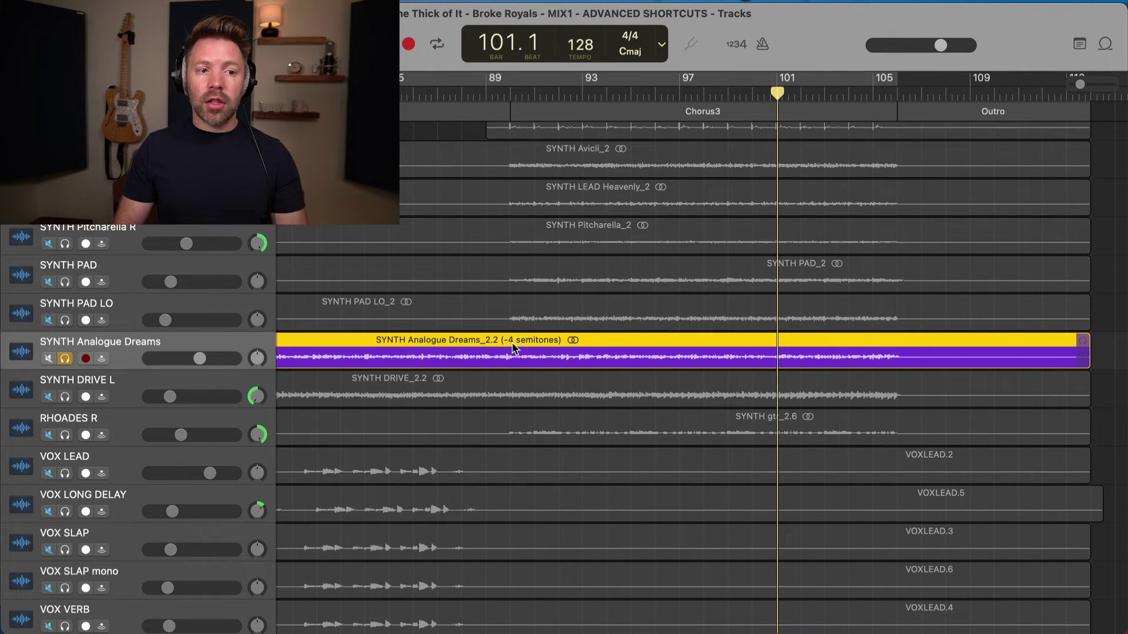
key("alt+Down")
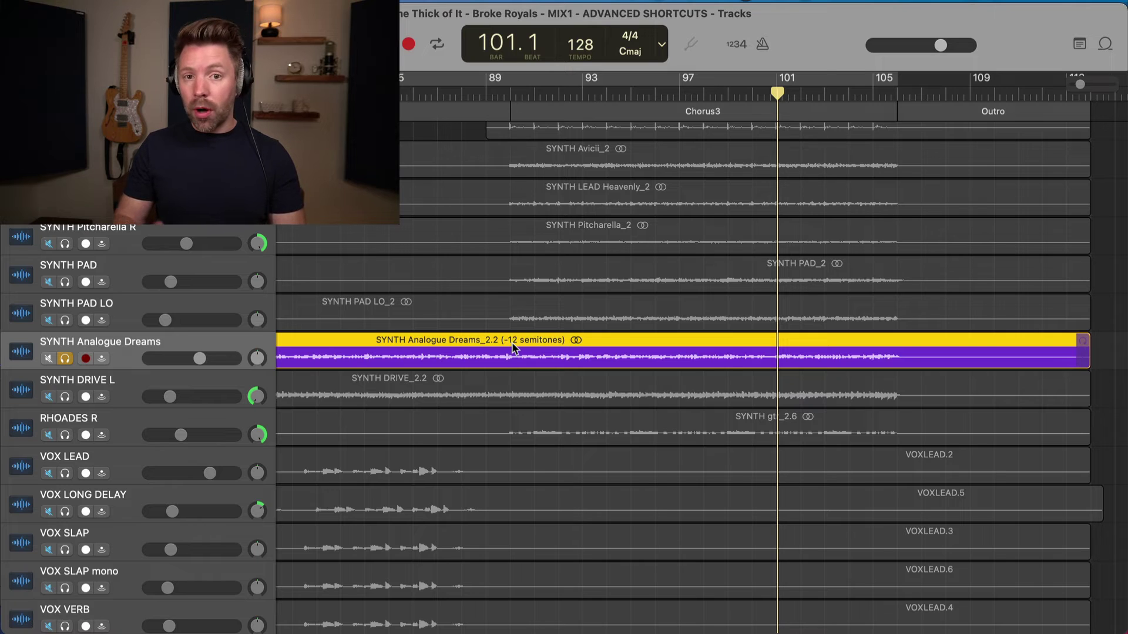
- Listen to the transposed SYNTH Analogue Dreams region, move the playhead to bar 91 and stop playback
key("space")
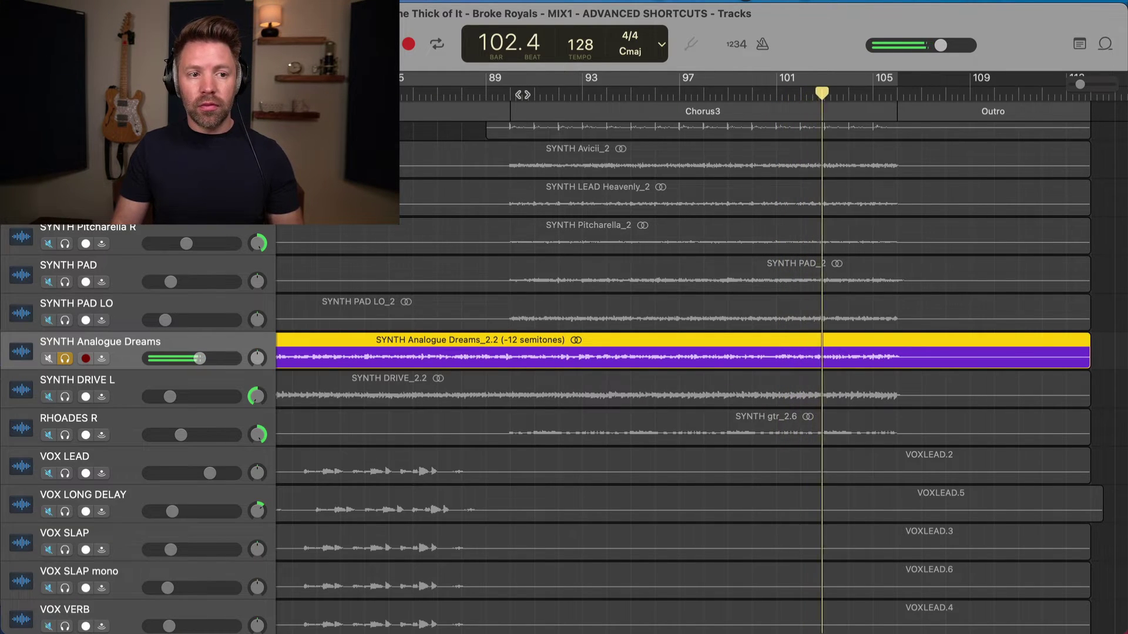
left_click(523, 94)
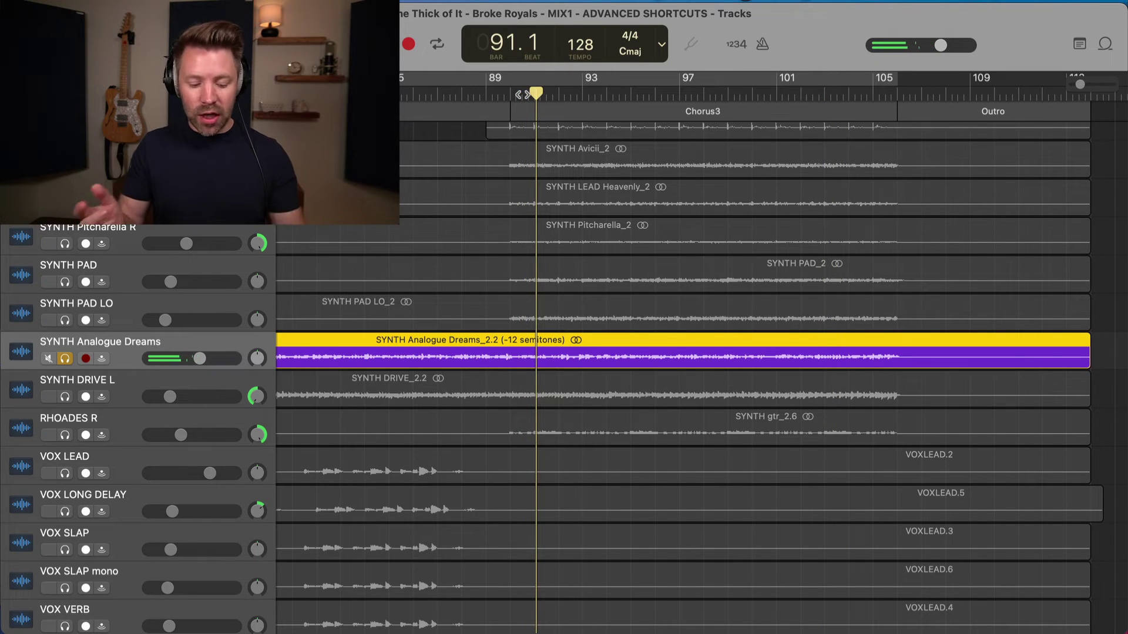
key("space")
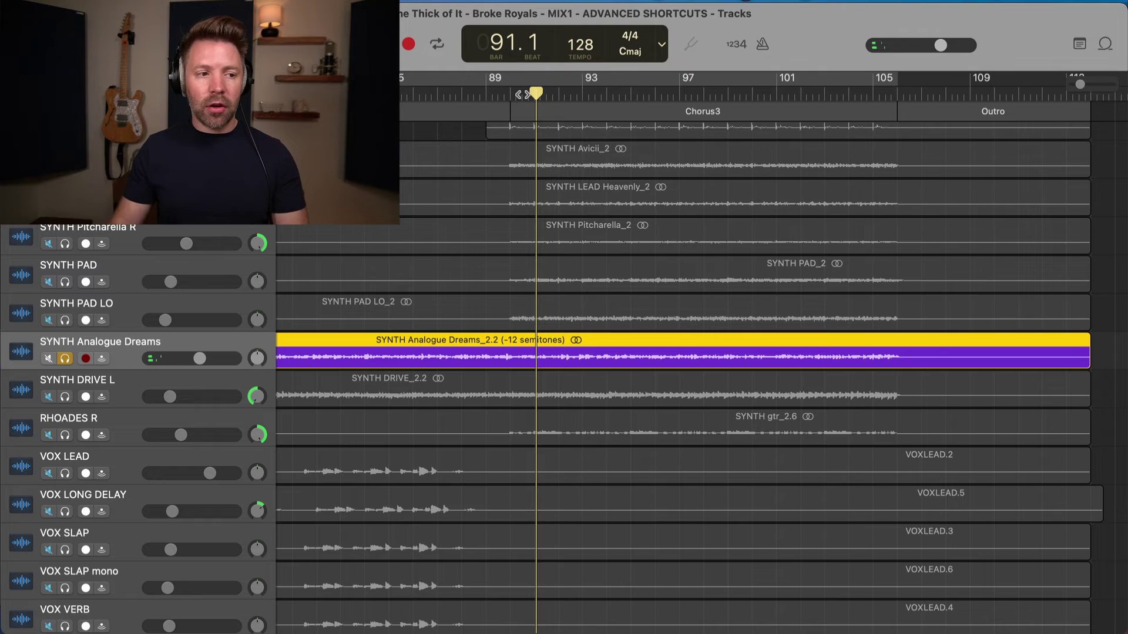
- Turn off solo on SYNTH Analogue Dreams and fit the whole song in the timeline
key("s")
key("super+a")
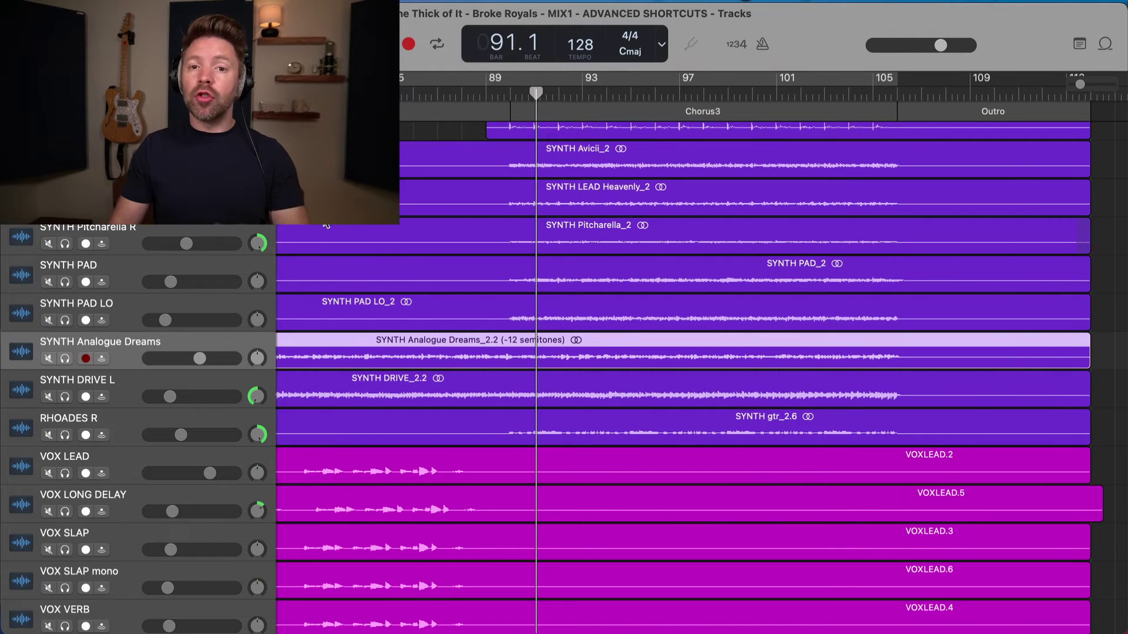
key("z")
scroll(326, 225, "up", 3)
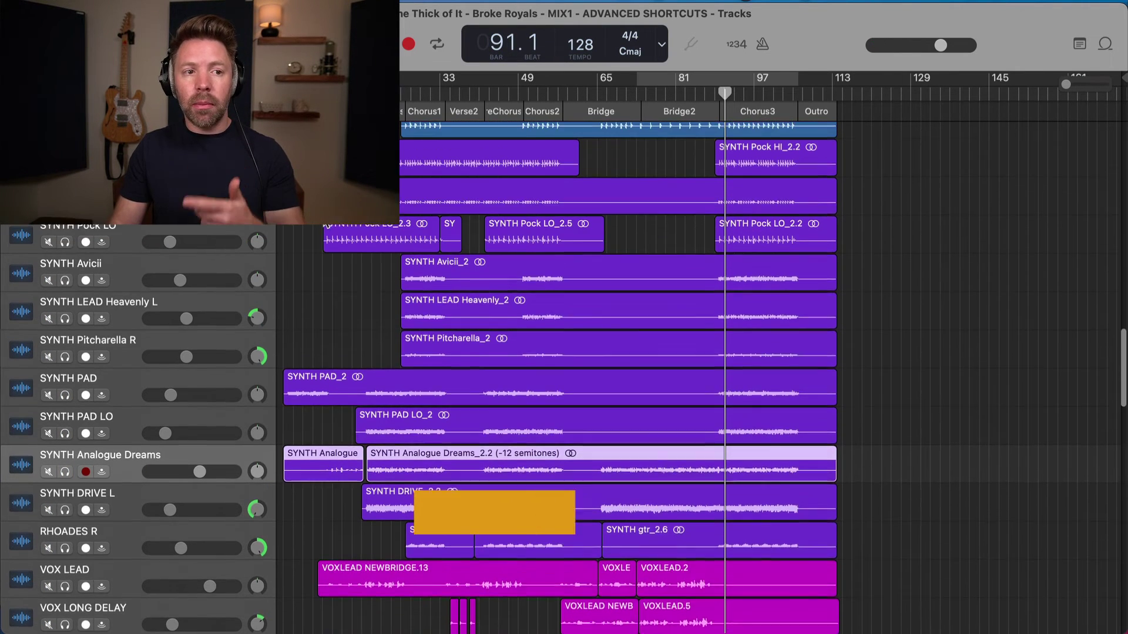
scroll(326, 225, "up", 2)
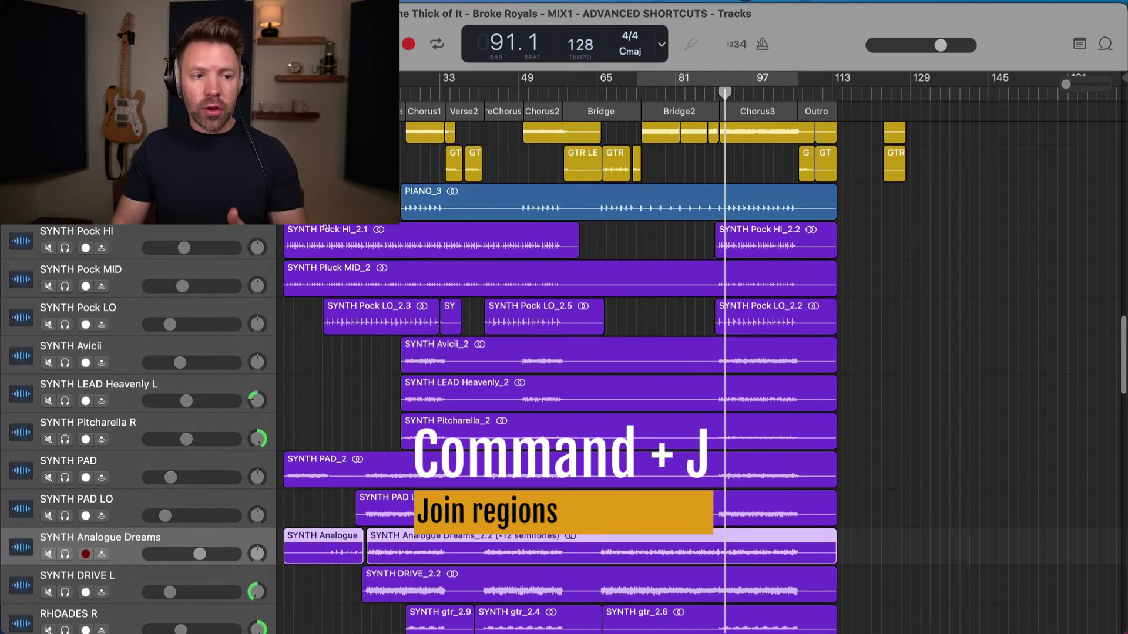
- Join all regions on the SYNTH Pock LO track into a new audio file and undo the join
left_click_drag(879, 320, 322, 326)
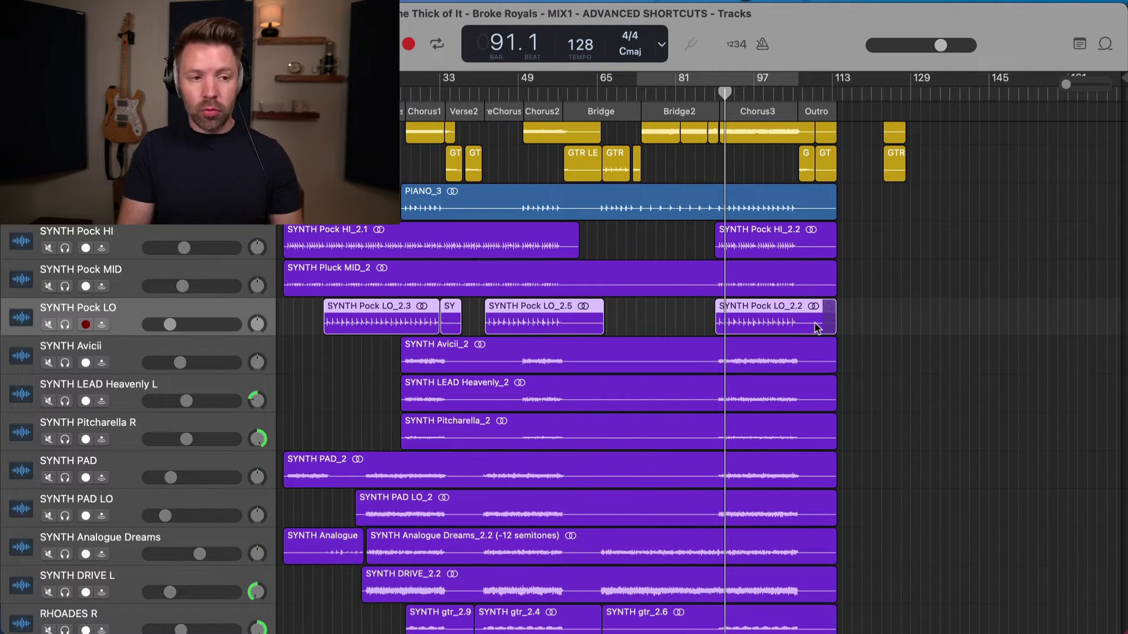
key("super+j")
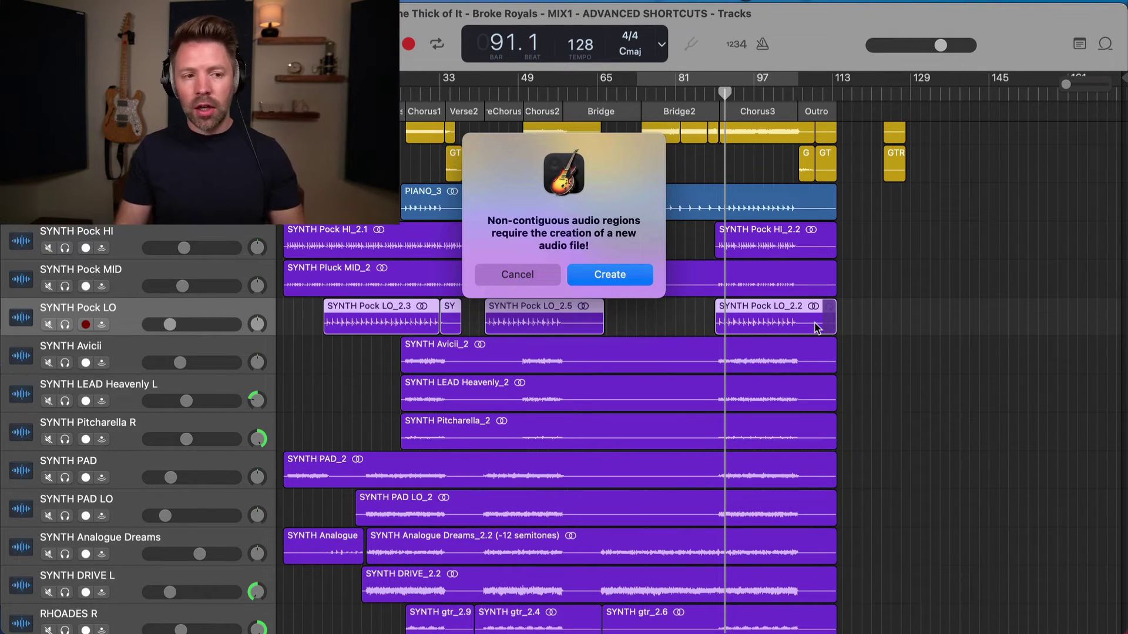
key("Return")
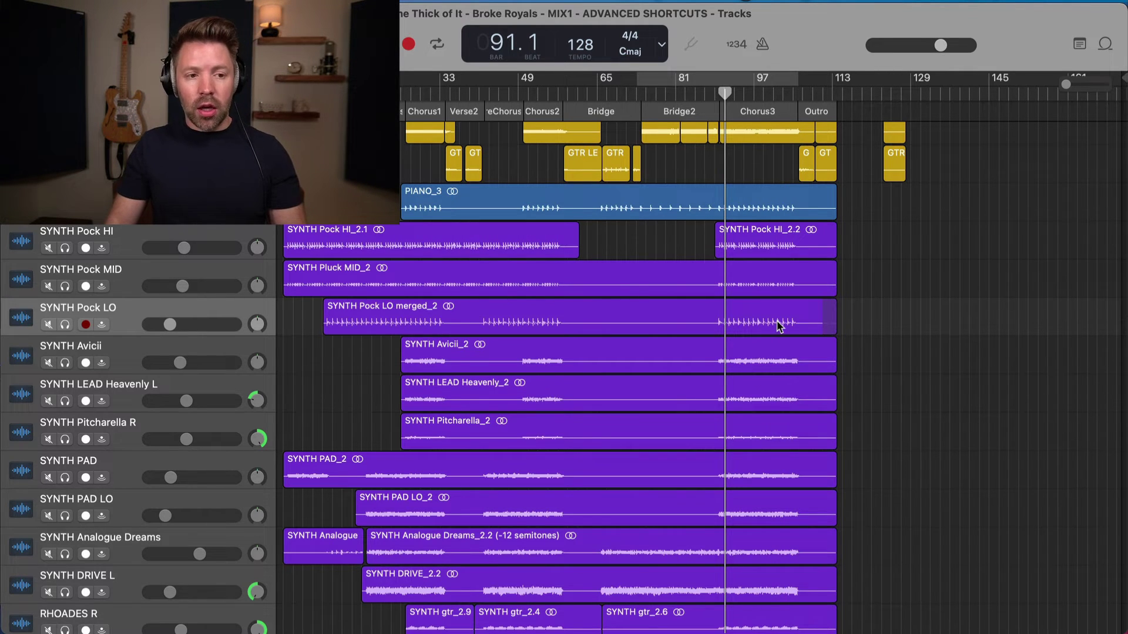
key("super+z")
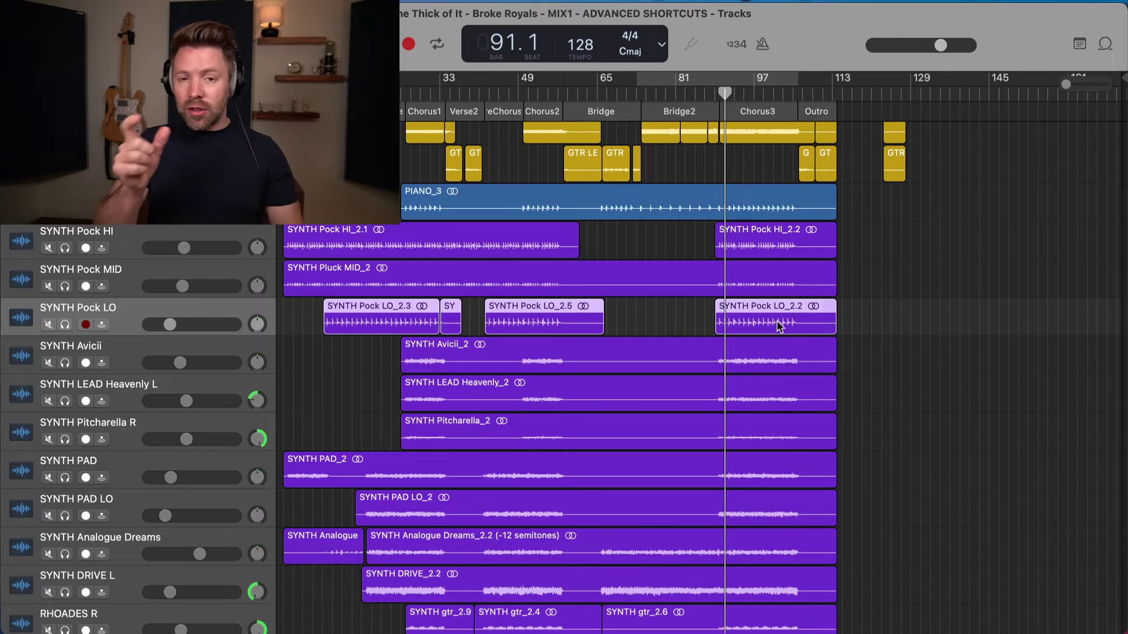
- Select all regions on the first NEW GTR LEFT track
scroll(779, 326, "up", 8)
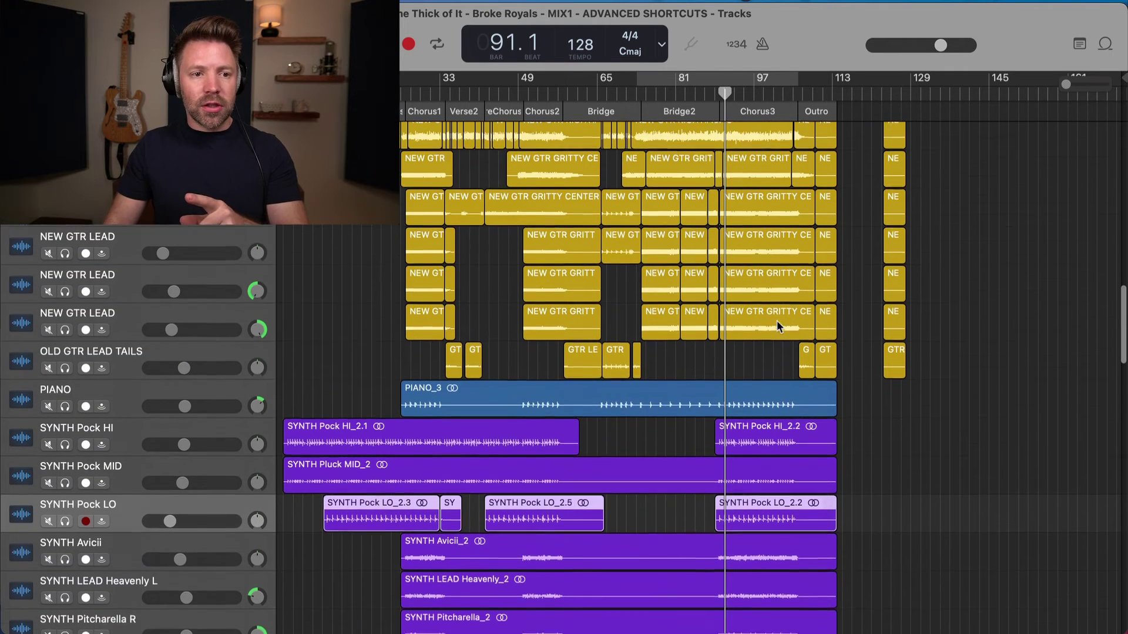
scroll(778, 326, "up", 7)
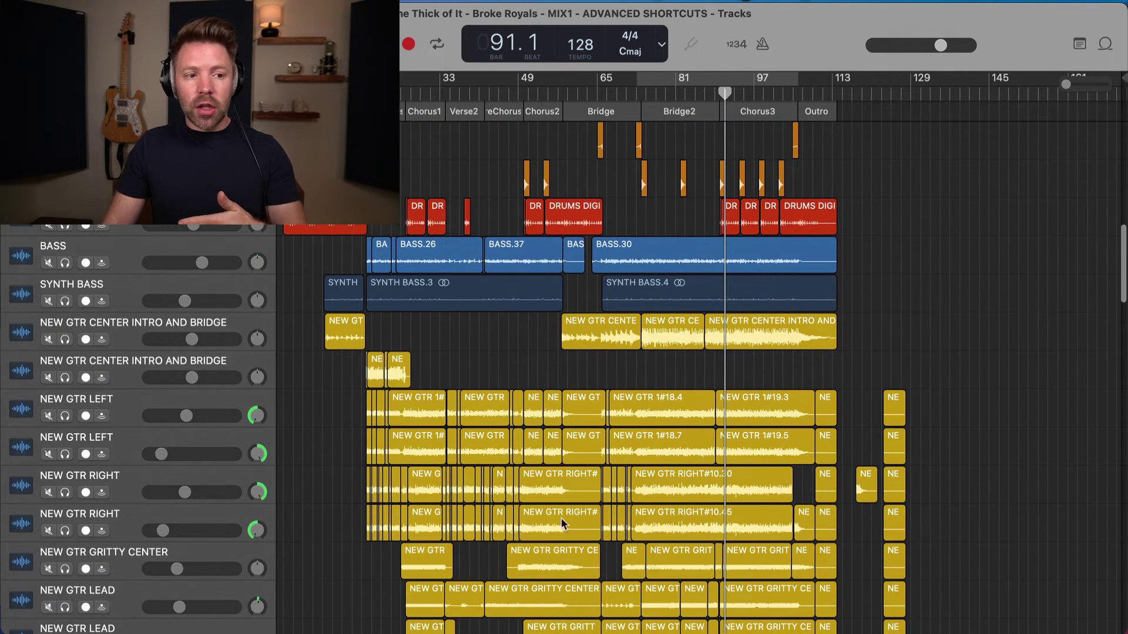
left_click_drag(341, 403, 953, 418)
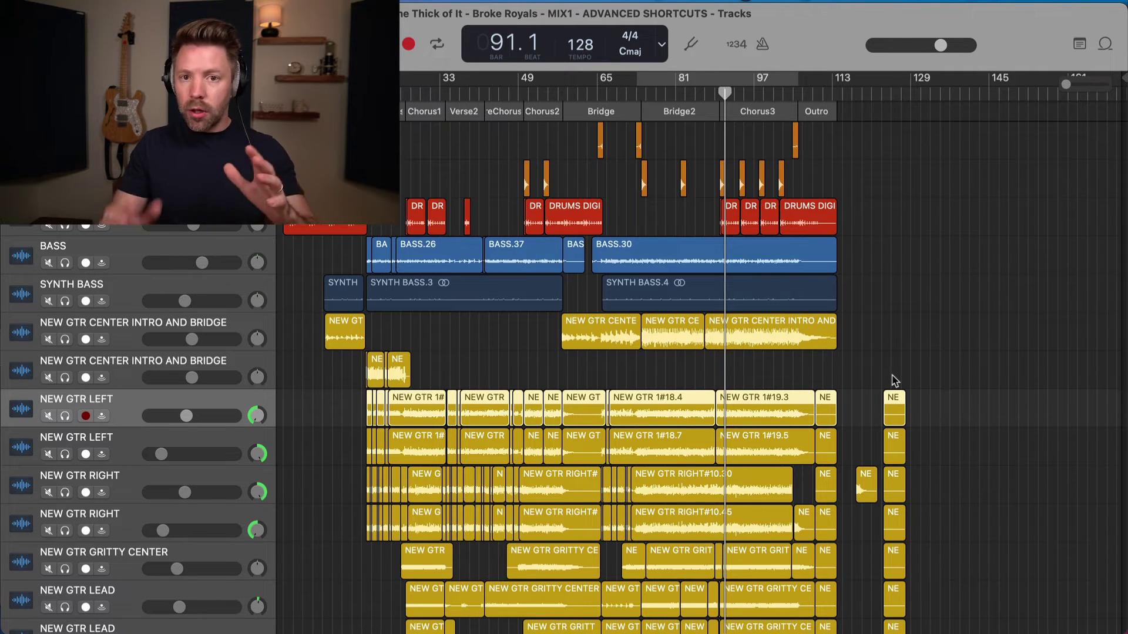
- Join all SoCal Kit regions of the RACK and FLOOR tracks and undo the join
scroll(795, 359, "up", 3)
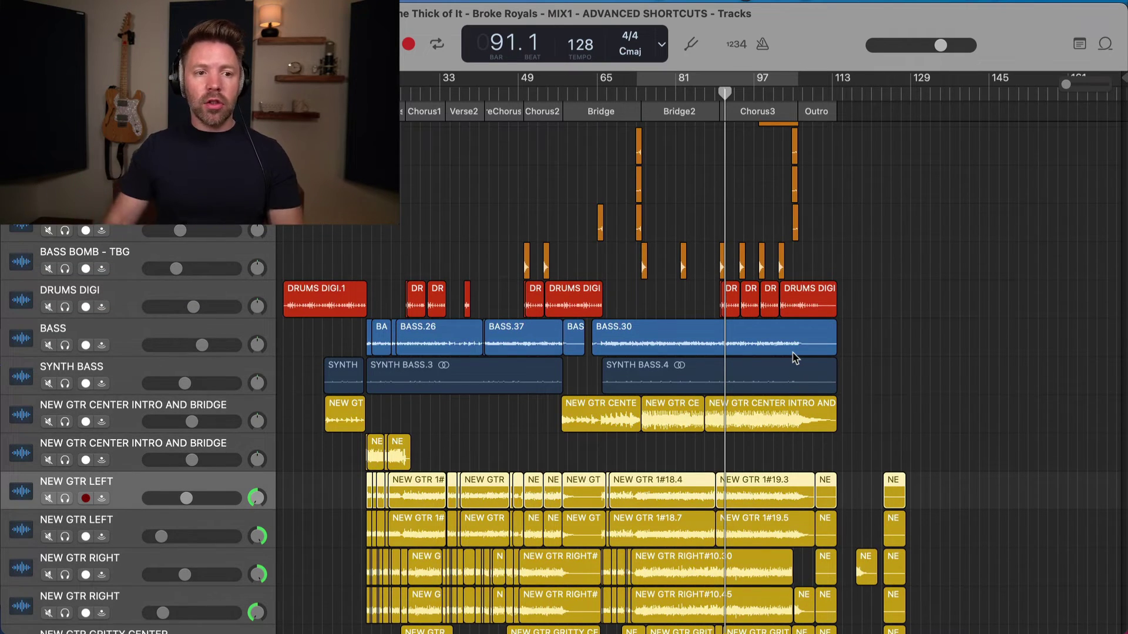
scroll(794, 358, "up", 10)
scroll(794, 359, "up", 4)
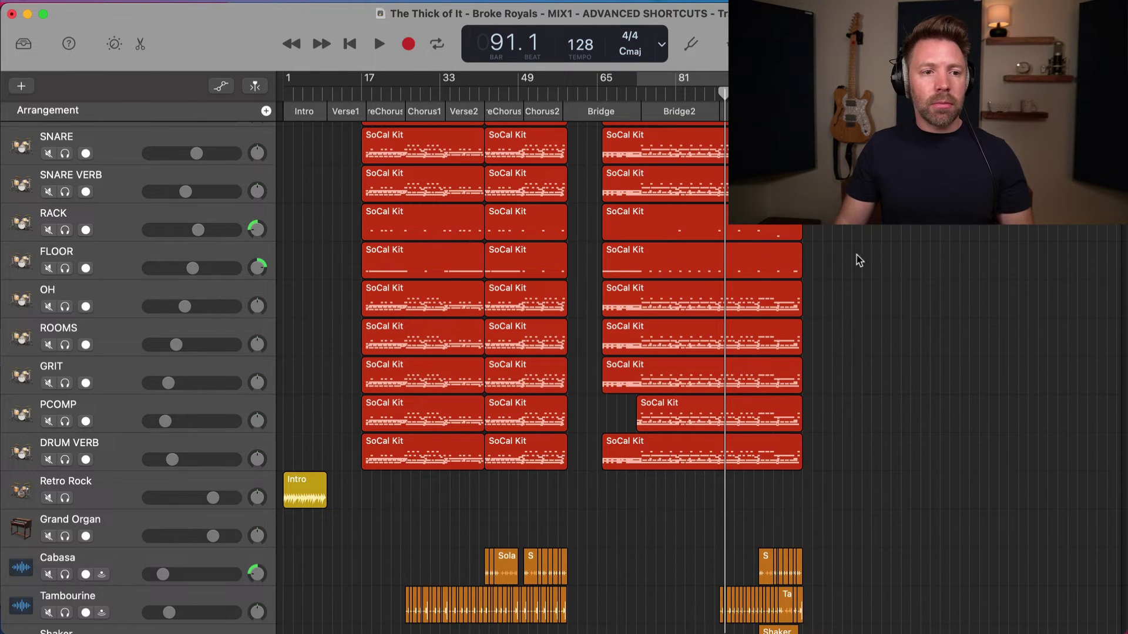
left_click_drag(858, 260, 656, 234)
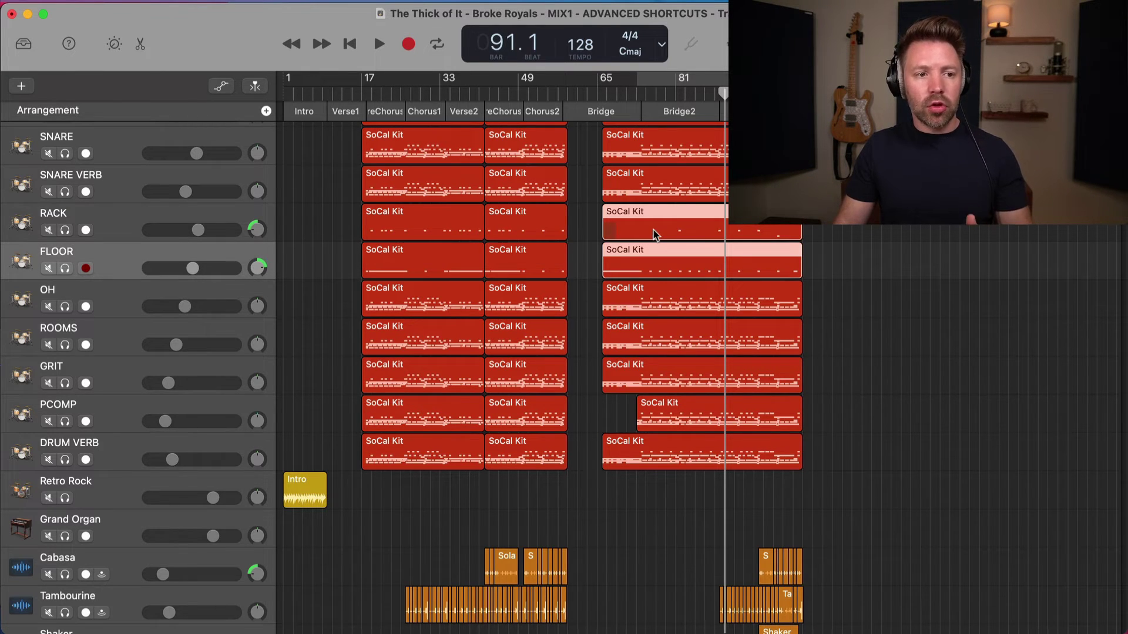
left_click_drag(835, 254, 404, 224)
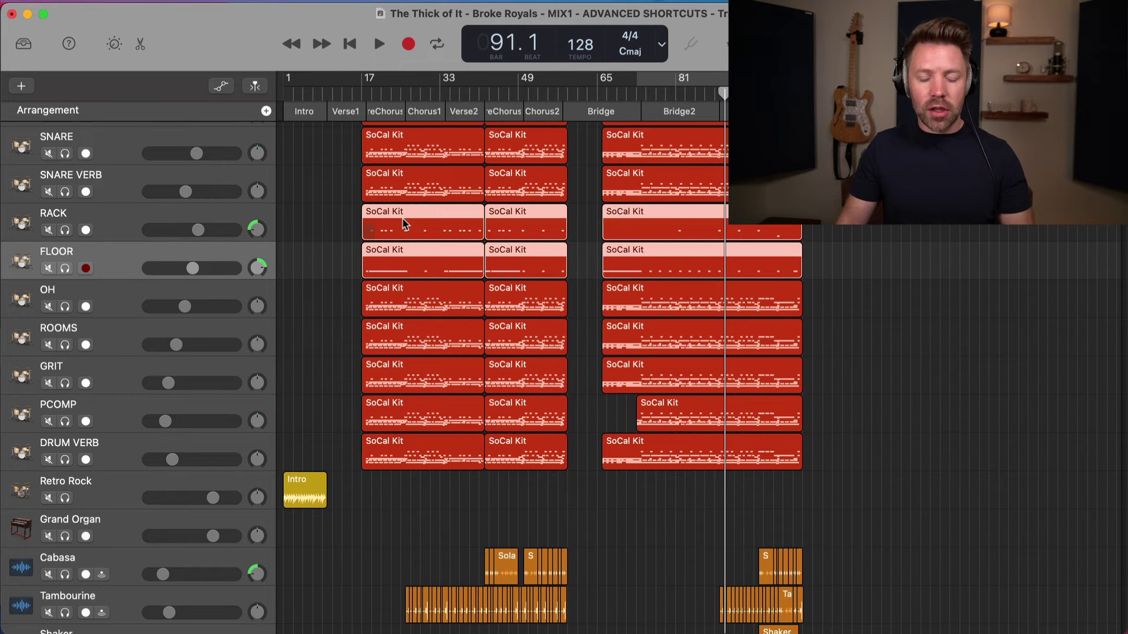
key("super+j")
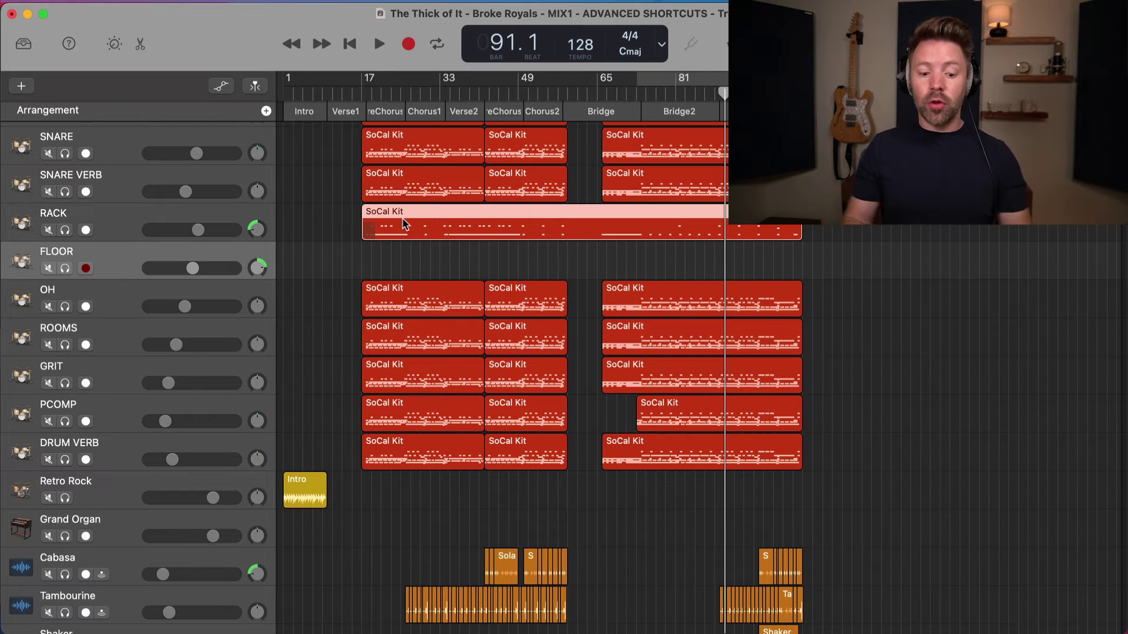
key("super+z")
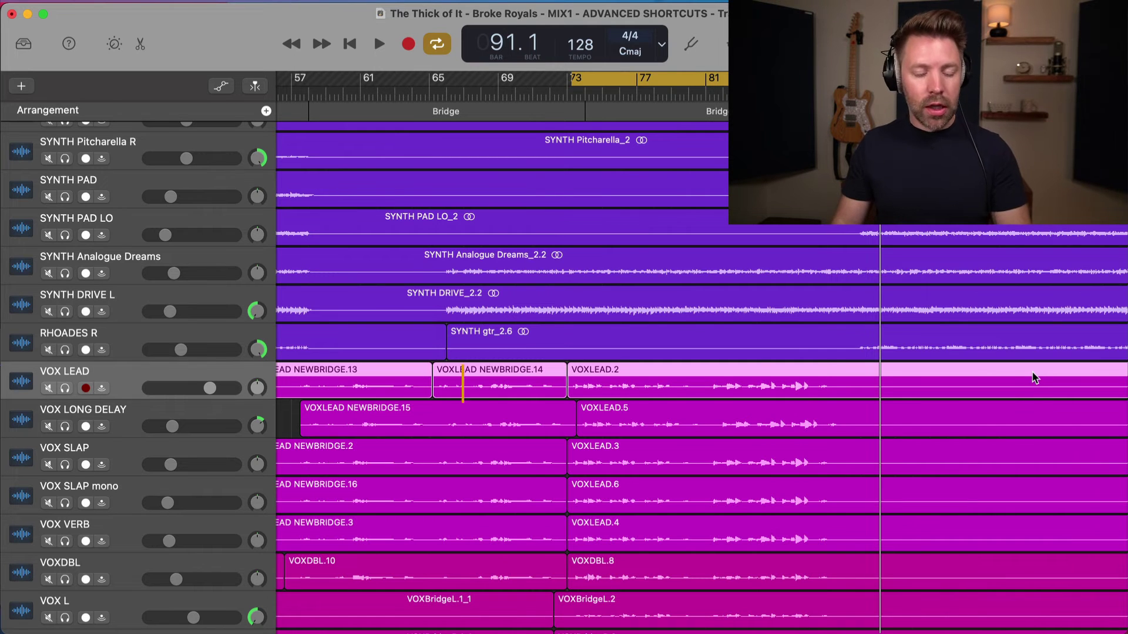
- Show track automation and switch the VOX LEAD automation lane to Volume
key("a")
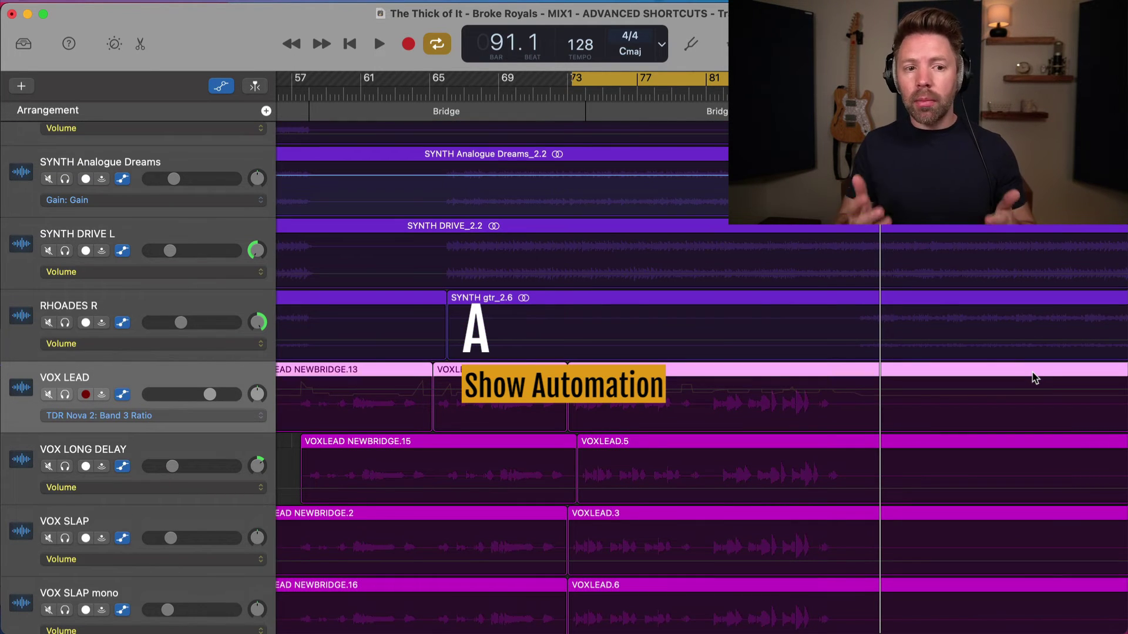
left_click(212, 412)
left_click(238, 272)
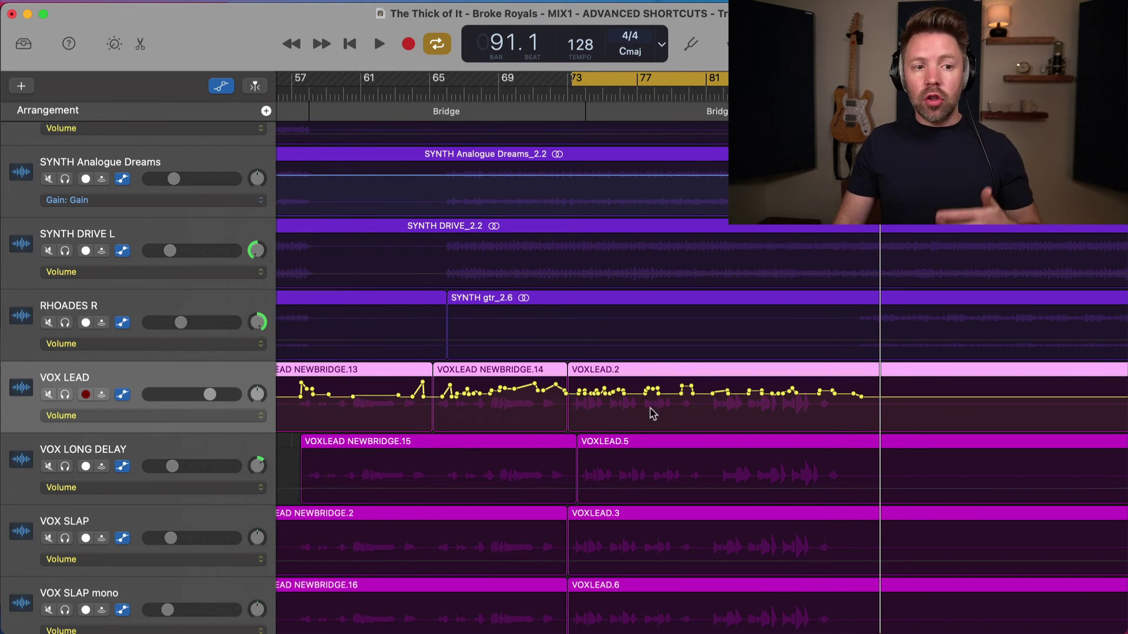
- Play the section from bar 73 to check the VOX LEAD volume automation and stop playback
key("super+Right")
key("super+Right")
key("super+Right")
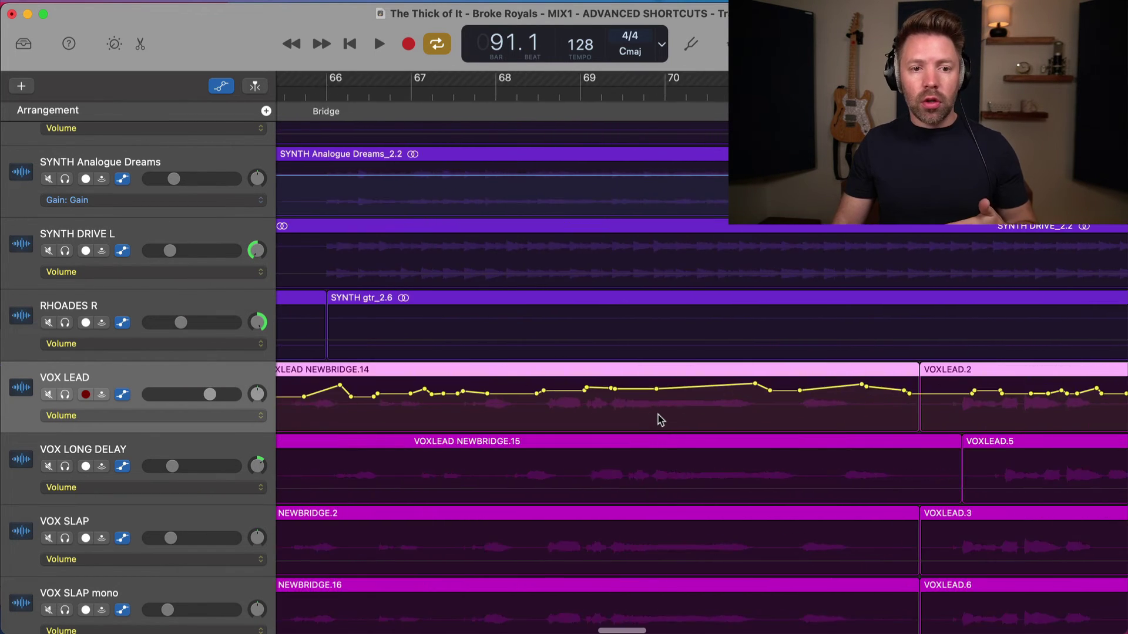
scroll(800, 394, "right", 3)
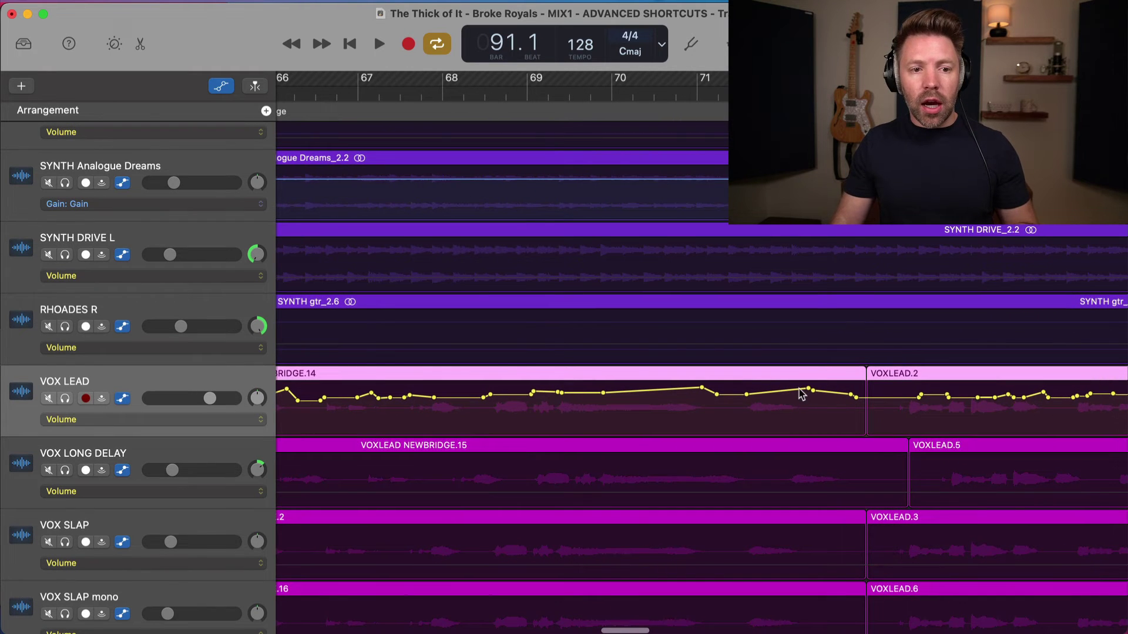
key("space")
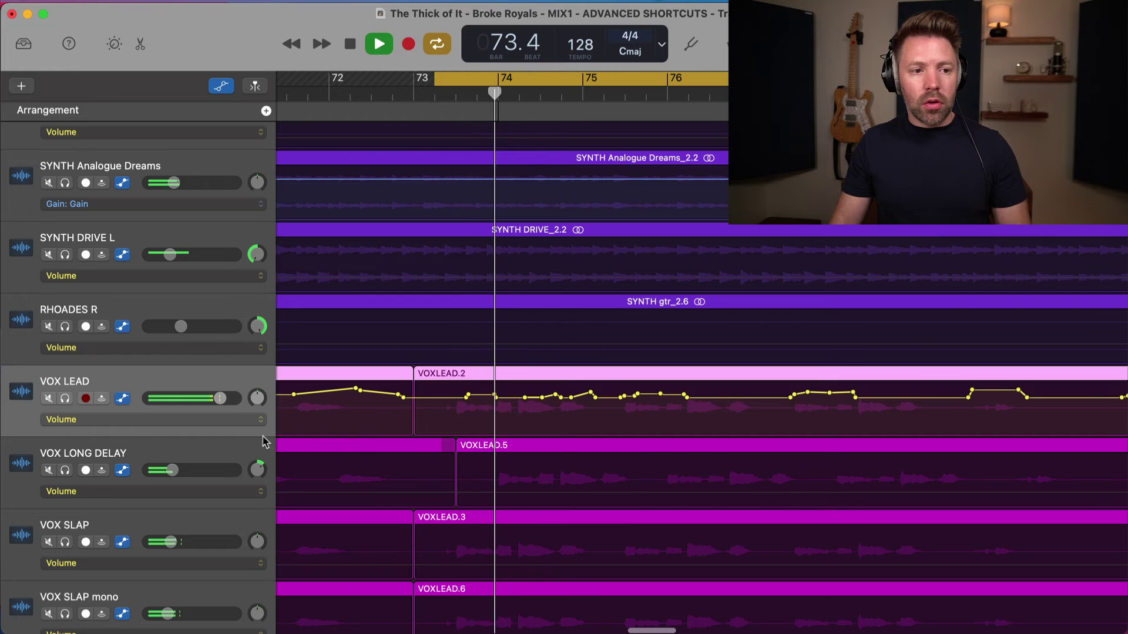
key("space")
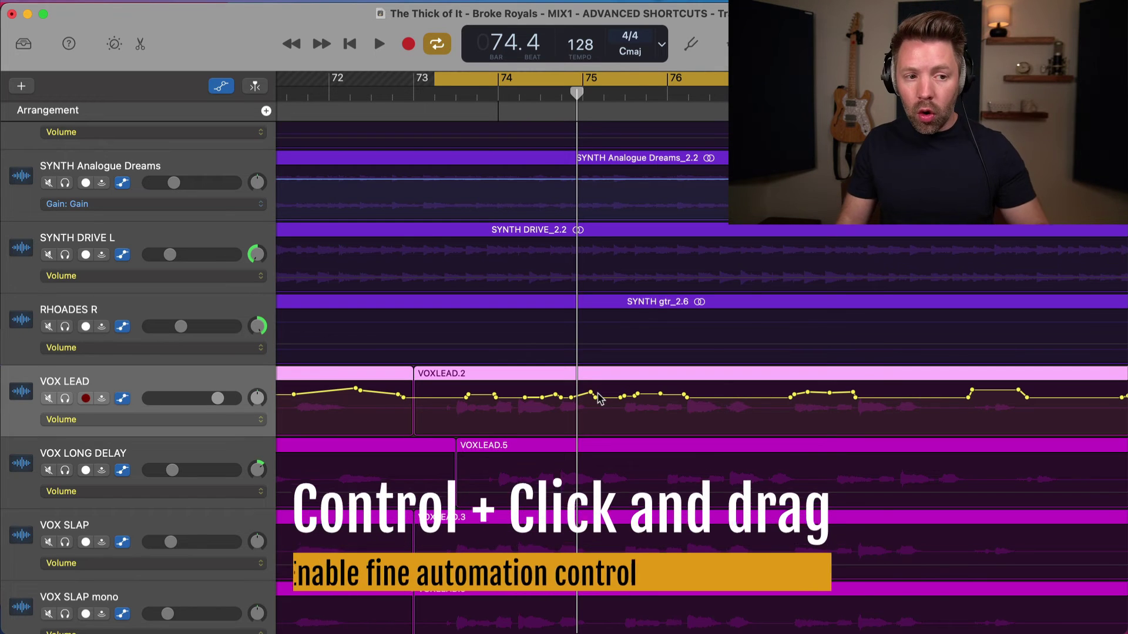
- Adjust the VOX LEAD volume automation point at bar 75 with fine control
left_click(590, 393)
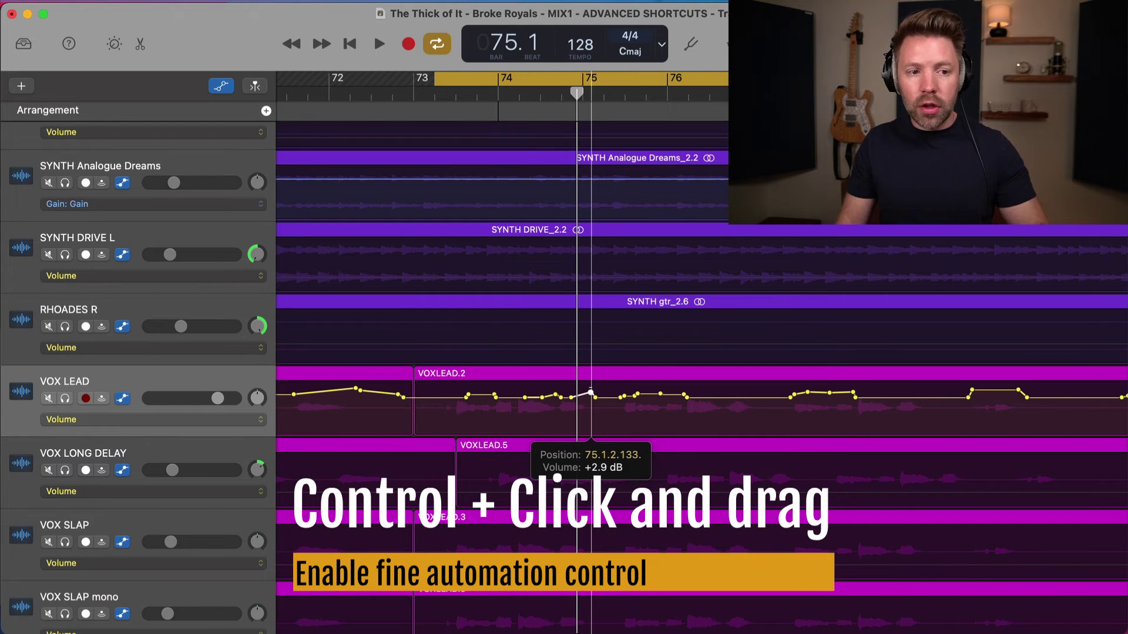
mouse_move(590, 387)
left_mouse_down()
mouse_move(590, 363)
mouse_move(591, 407)
mouse_move(591, 395)
left_mouse_up()
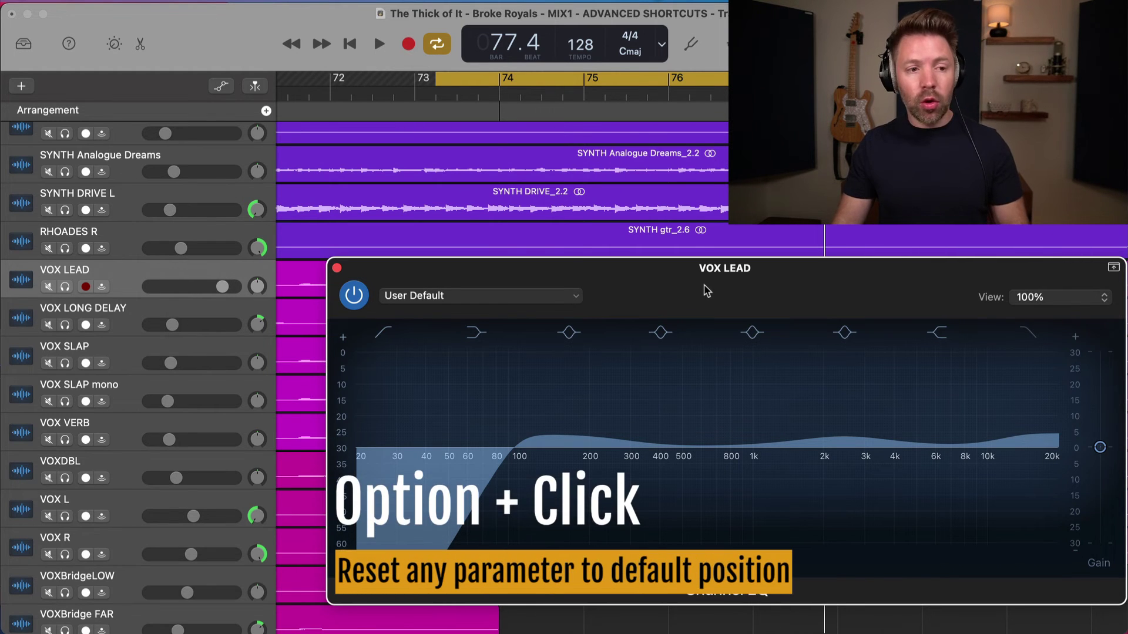
- Reset the upper-mid, high-shelf and low-mid boosts in the VOX LEAD Channel EQ to their default values
left_click(844, 438, "alt")
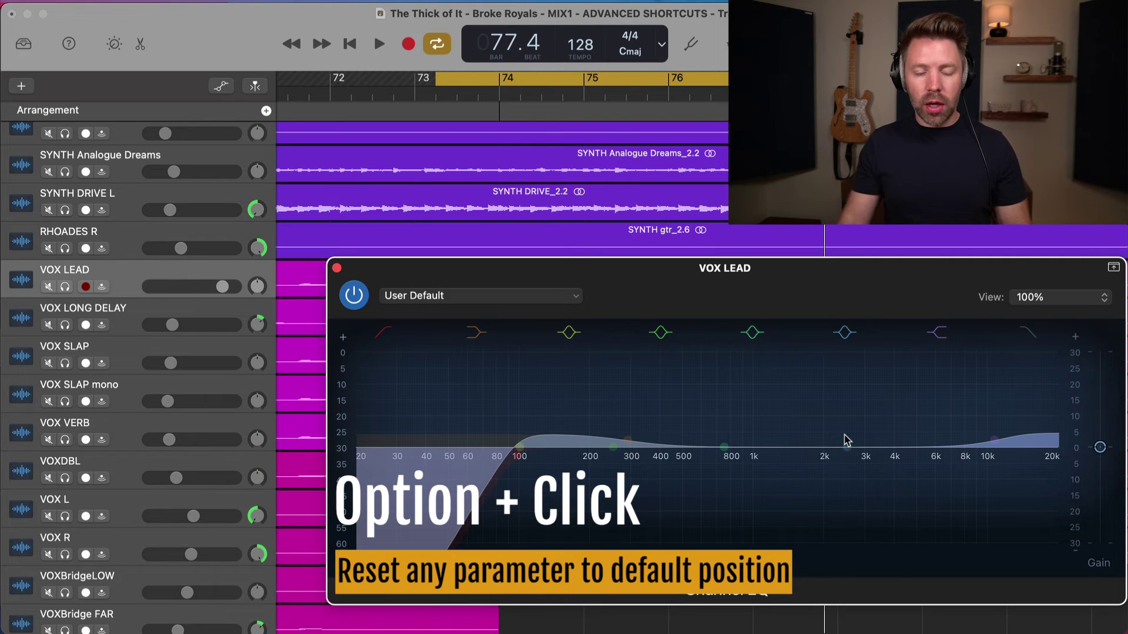
left_click(995, 441, "alt")
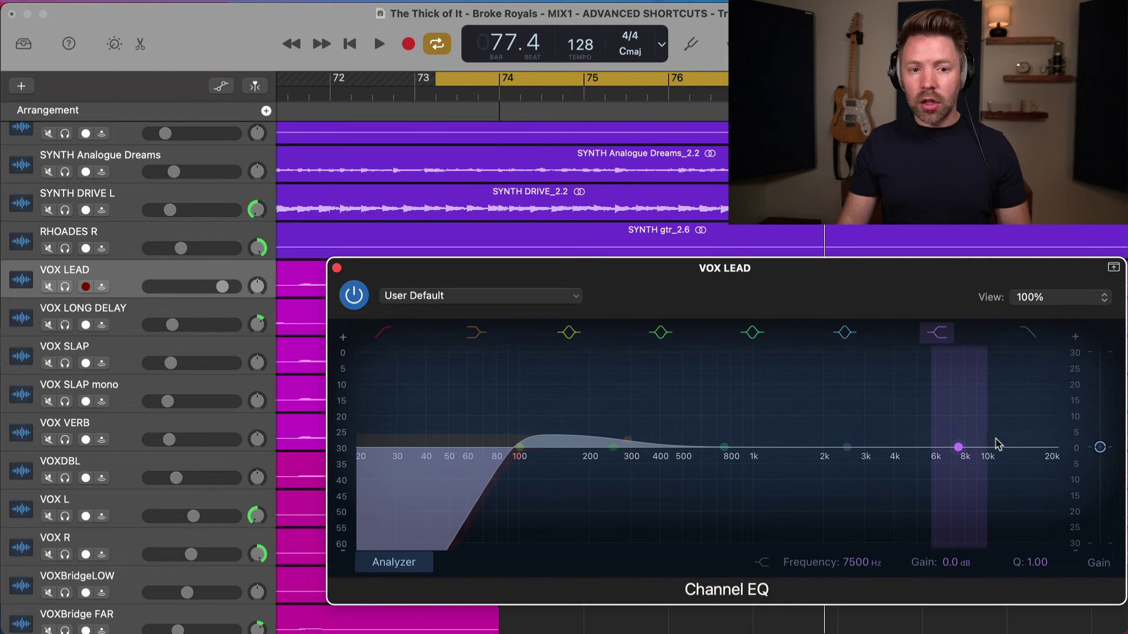
left_click(629, 442, "alt")
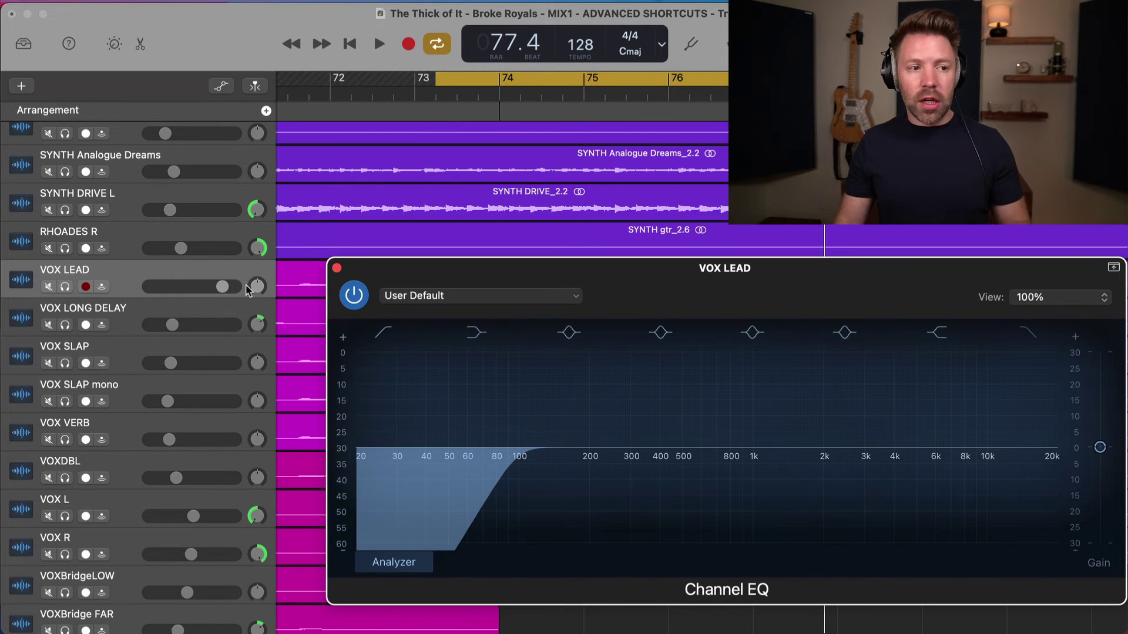
- Close the Channel EQ window and reset the RHOADES R track's pan and volume to default
left_click(204, 233)
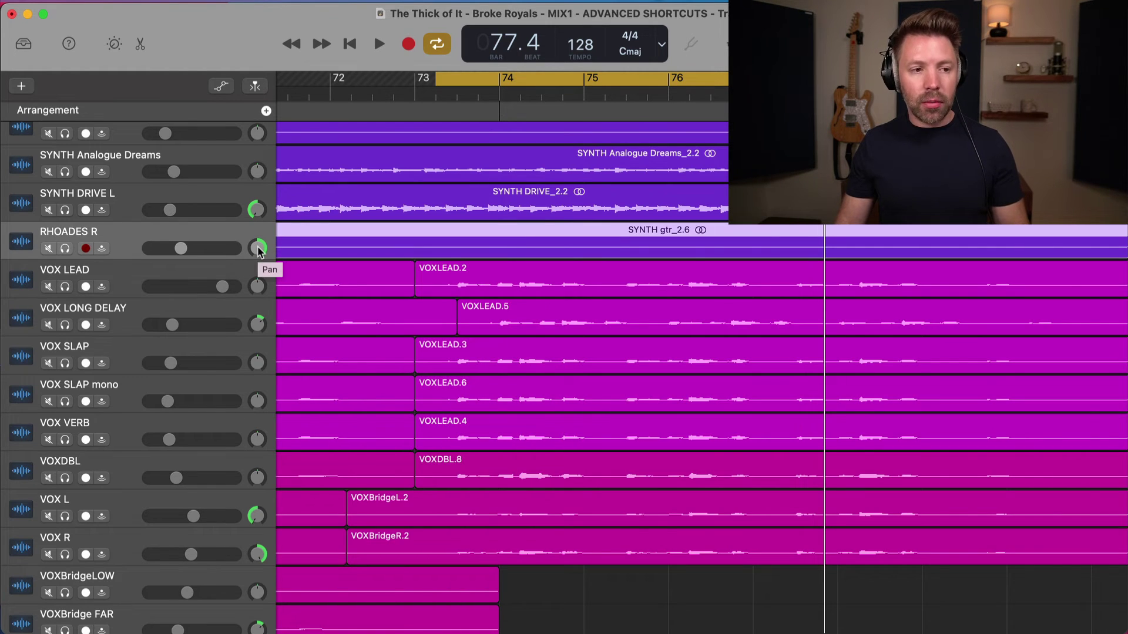
left_click(258, 248, "alt")
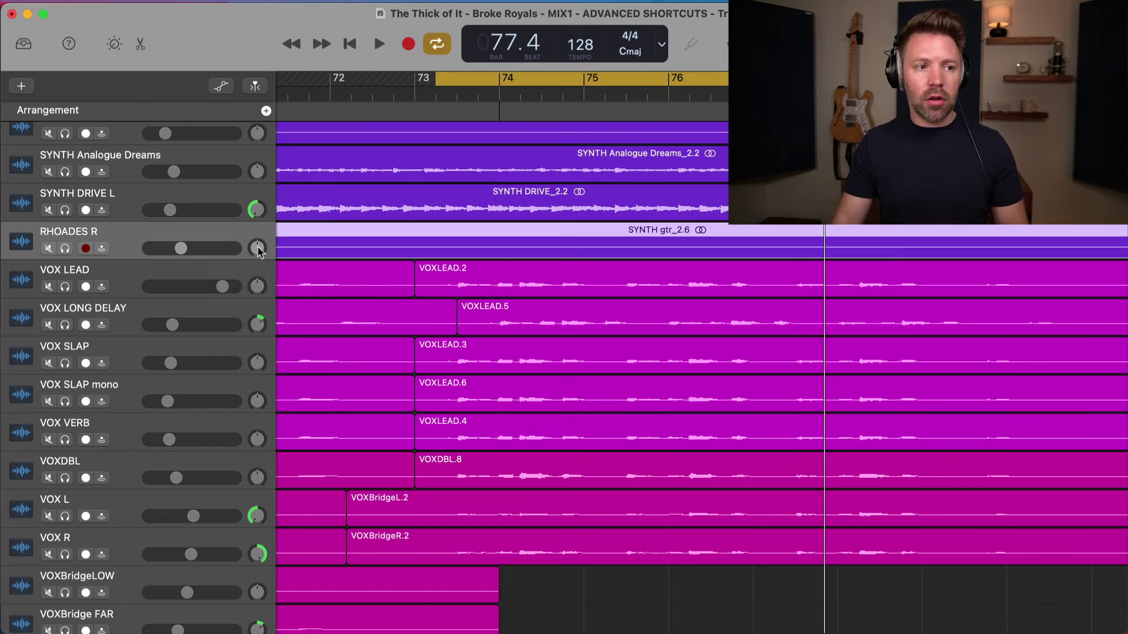
left_click(181, 248, "alt")
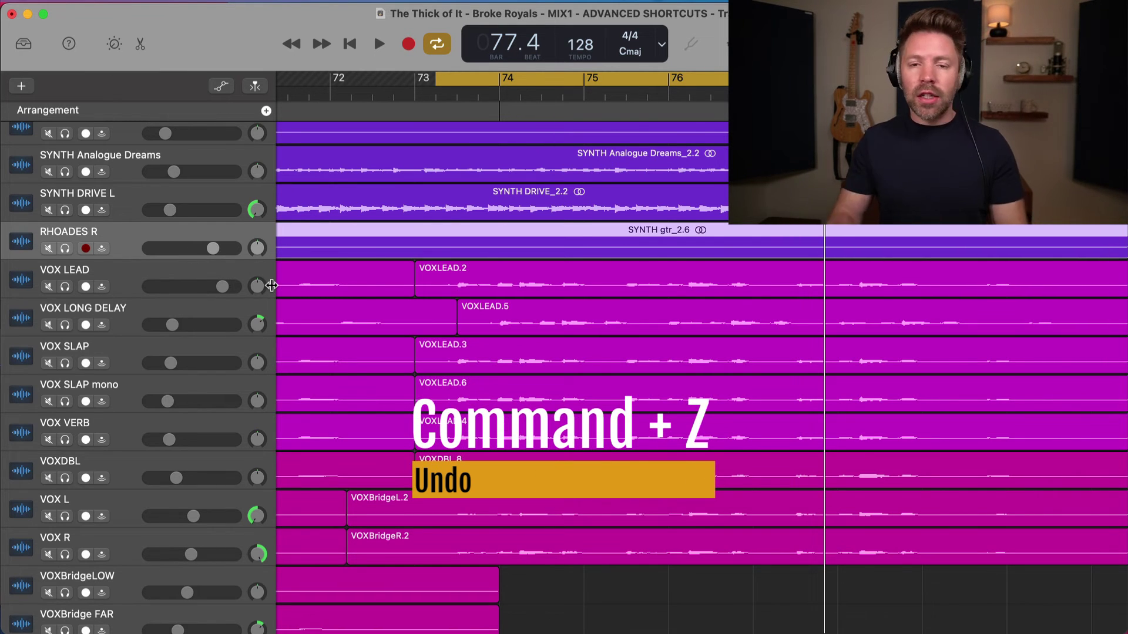
- Select the VOX LEAD track, then pan RHOADES R back to the right and lower its volume
left_click(233, 270)
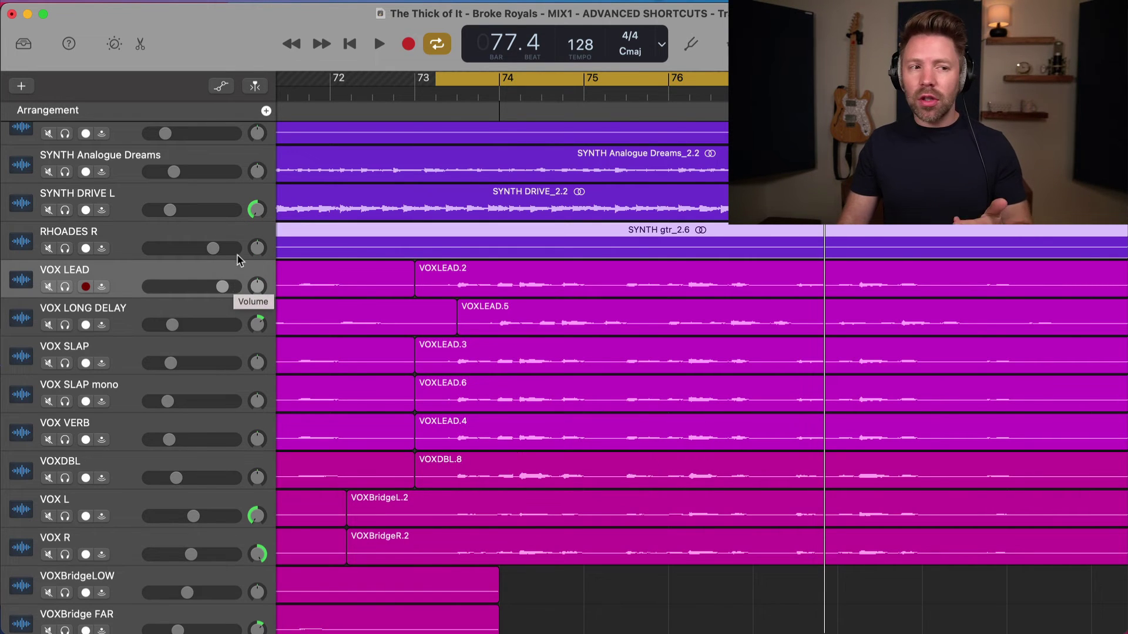
left_click_drag(254, 252, 249, 255)
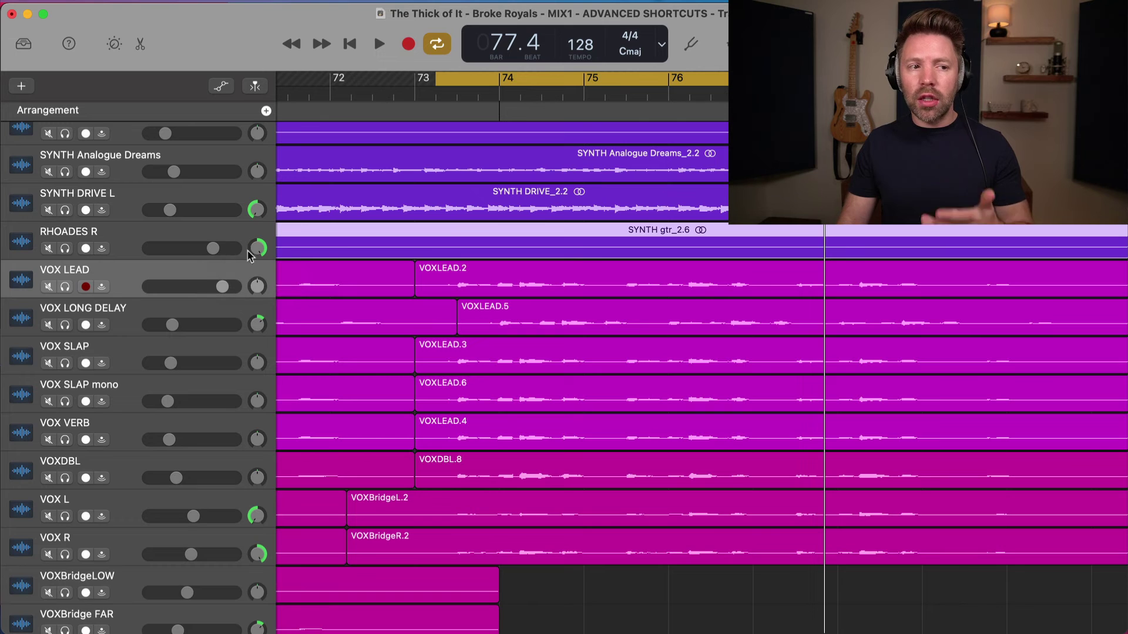
left_click(213, 248)
left_click_drag(176, 248, 141, 257)
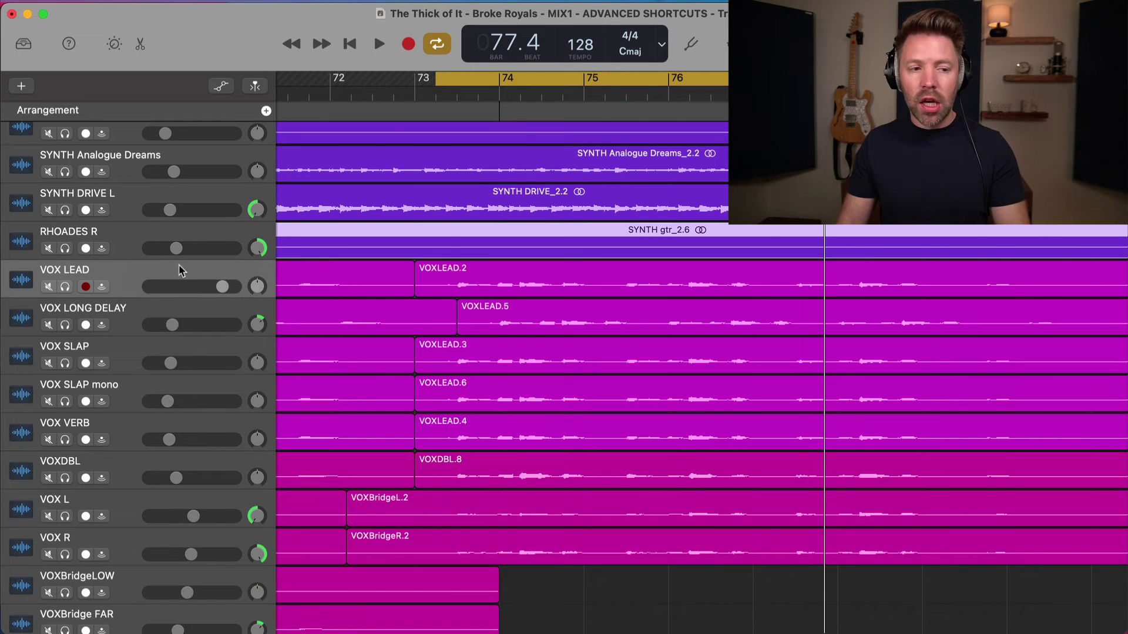
- Show the Smart Controls for VOX LEAD and open its Channel EQ plug-in
key("b")
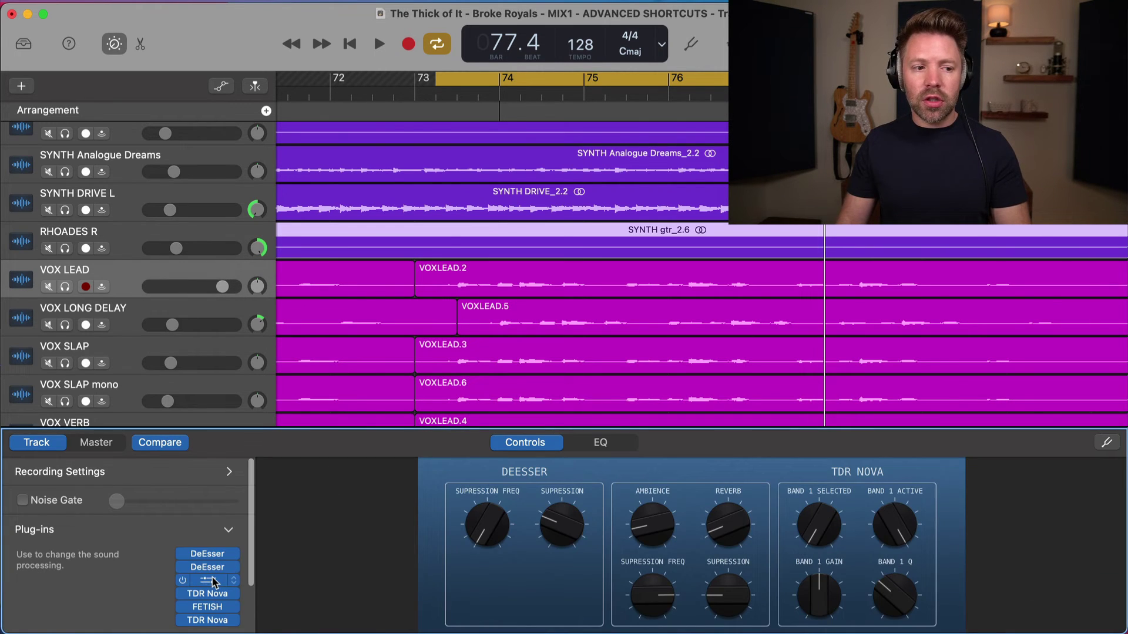
key("b")
key("b")
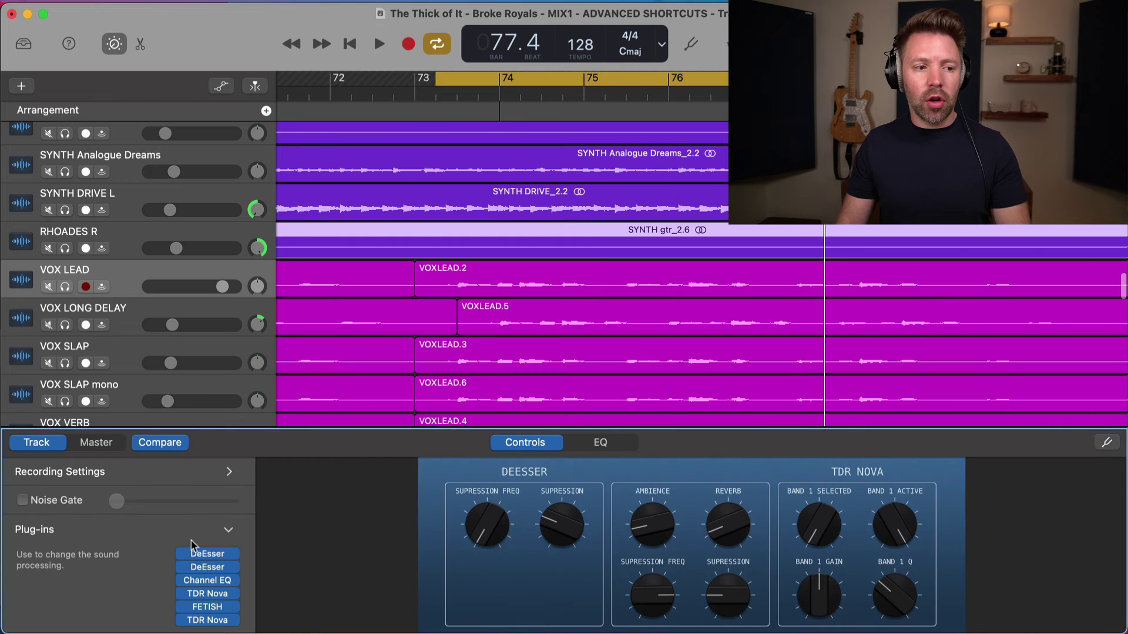
left_click(209, 581)
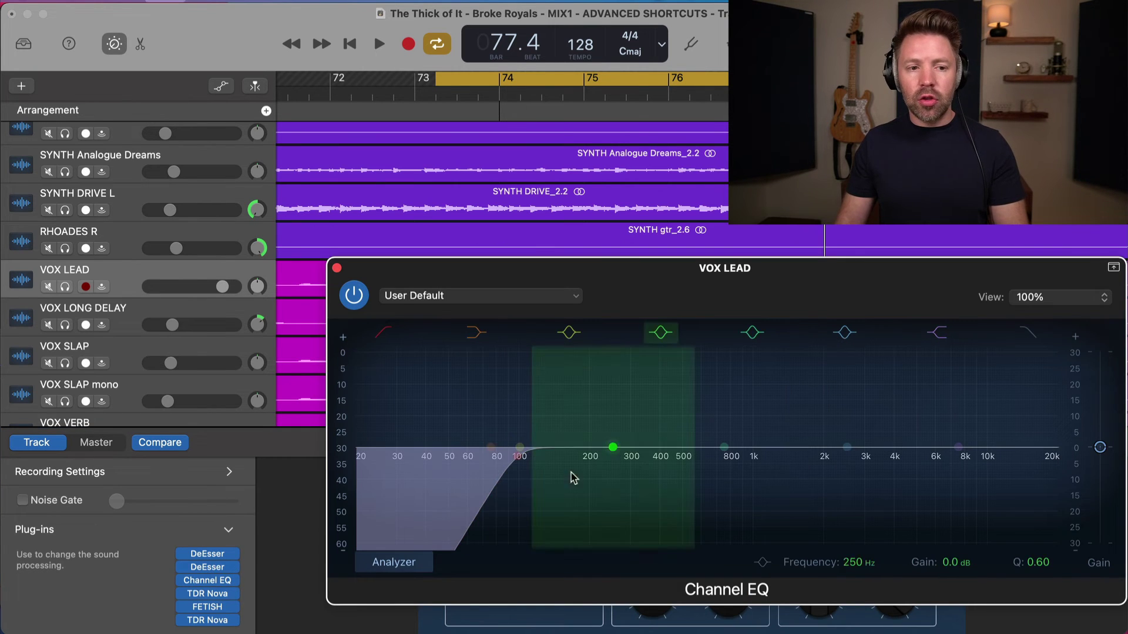
- Hide the plug-in window and Smart Controls, and move the track selection up to SYNTH Analogue Dreams
key("v")
key("Up")
key("Up")
key("Up")
key("b")
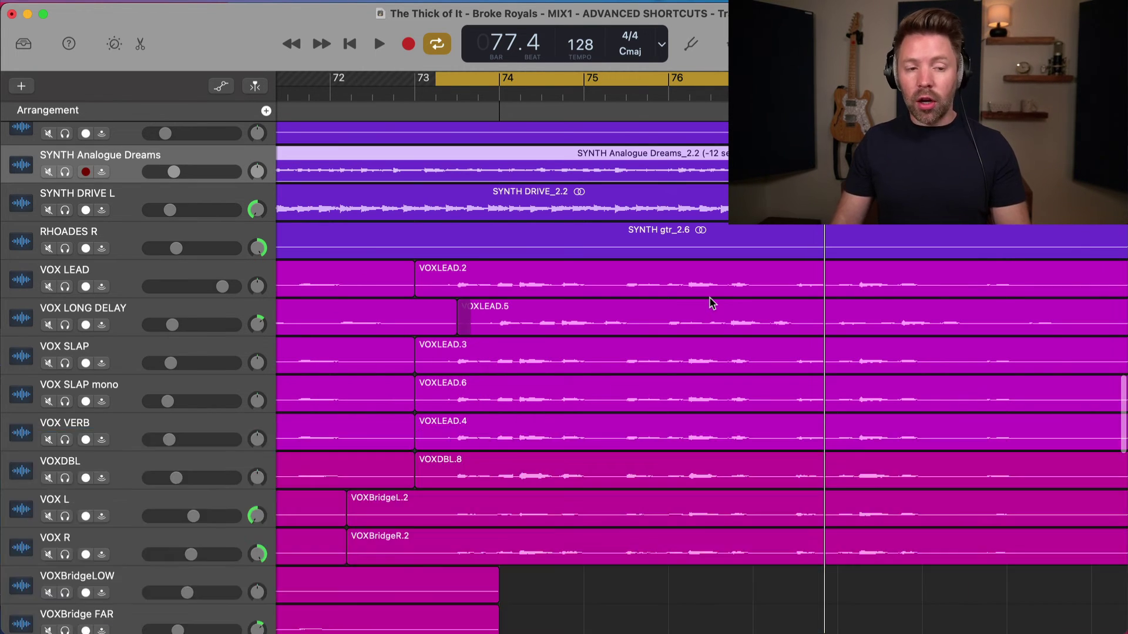
- Zoom the timeline out to show about bars 49 to 113
key("super+Left")
key("super+Left")
key("super+Left")
key("super+Left")
scroll(722, 300, "right", 5)
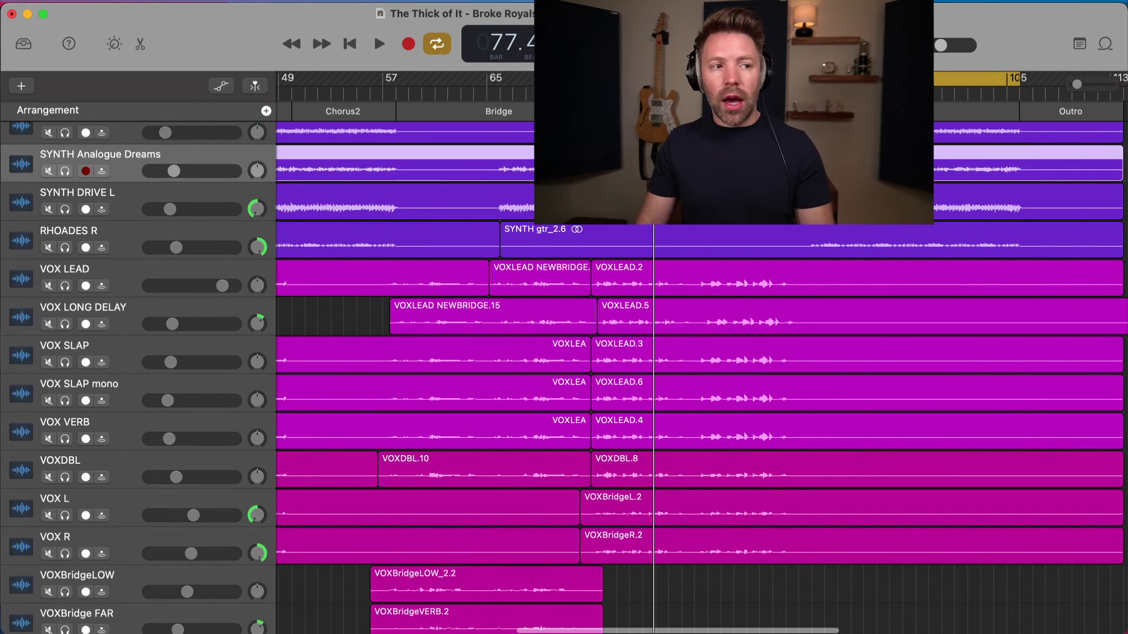
- Play SYNTH Analogue Dreams soloed and transpose its selected region down in semitone steps to its original pitch
key("ctrl+s")
key("space")
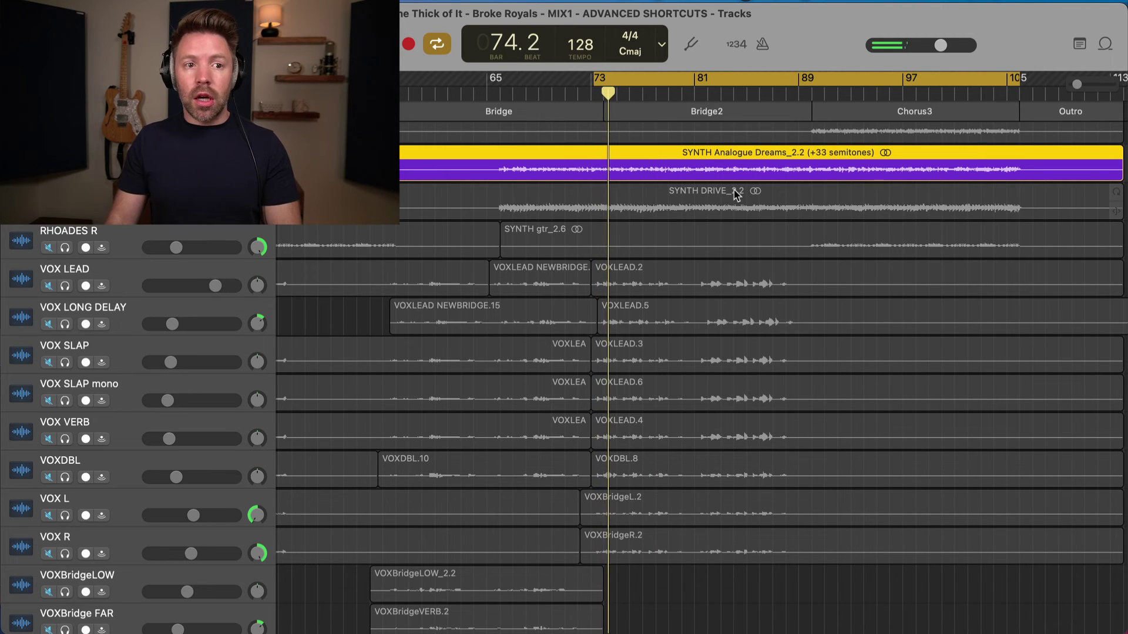
key("alt+minus")
key("alt+minus")
key("alt+minus")
key("alt+minus")
key("alt+minus")
key("alt+minus")
key("alt+minus")
key("alt+minus")
key("alt+minus")
key("alt+minus")
key("alt+minus")
key("alt+minus")
key("alt+minus")
key("alt+minus")
key("alt+minus")
key("alt+minus")
key("alt+minus")
key("alt+minus")
key("alt+minus")
key("alt+minus")
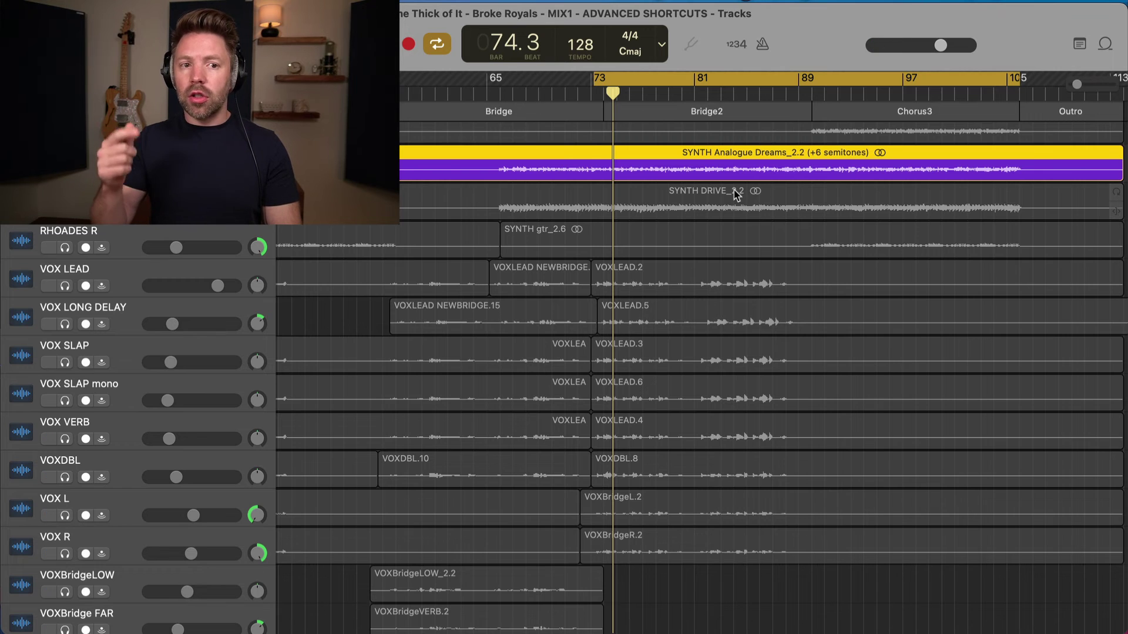
key("alt+minus")
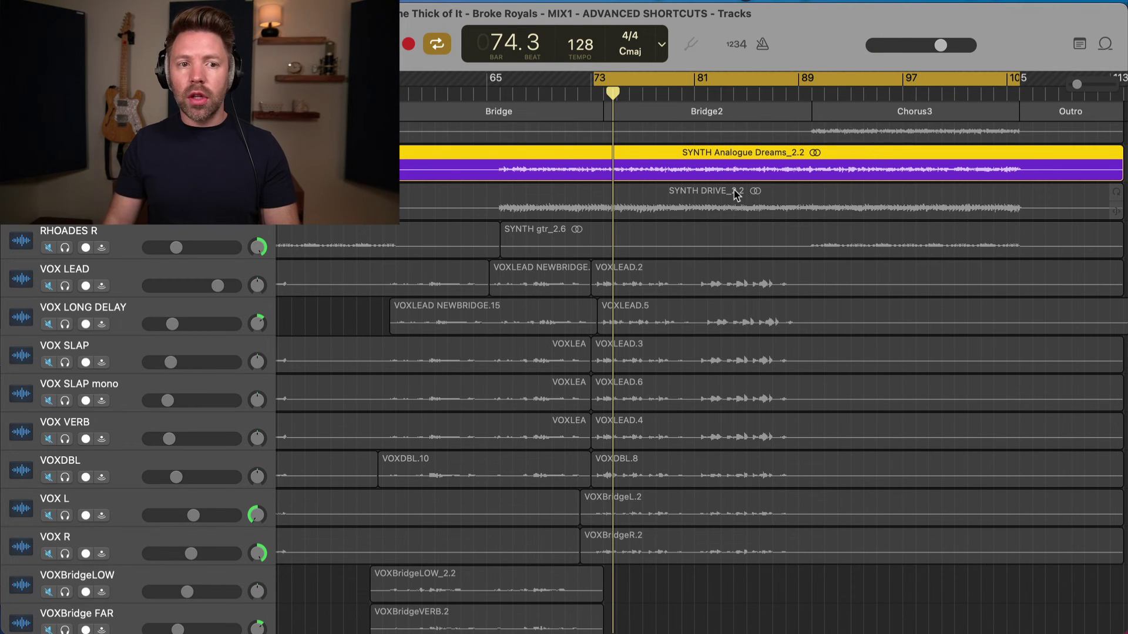
- Delete the SYNTH Analogue Dreams region, practise undoing and redoing the deletion, and finish with the region restored
key("Delete")
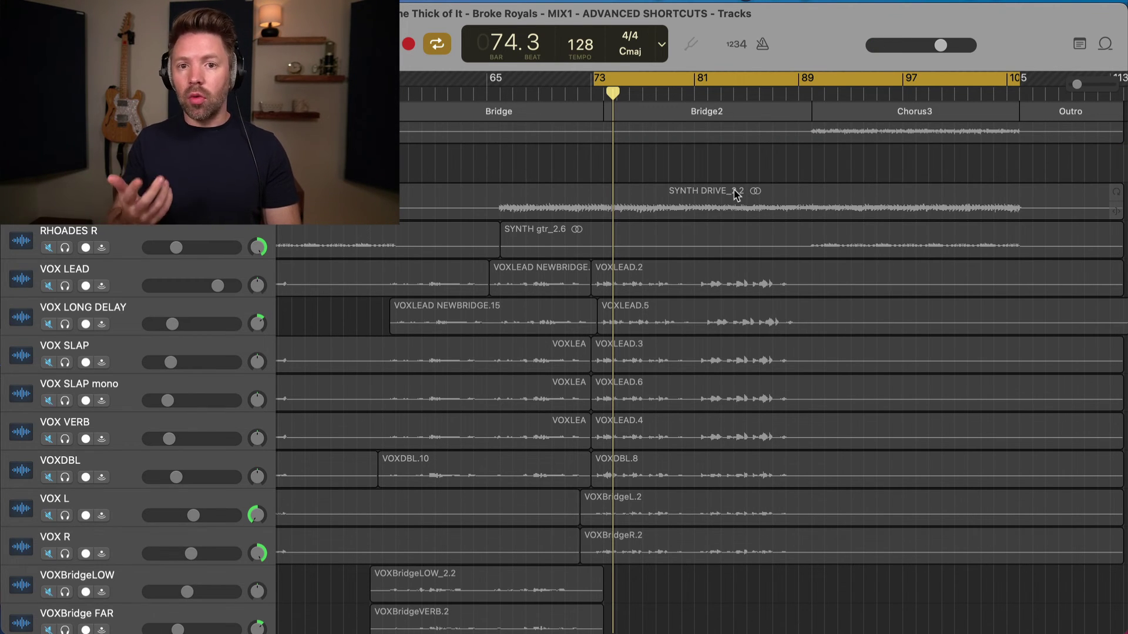
key("super+z")
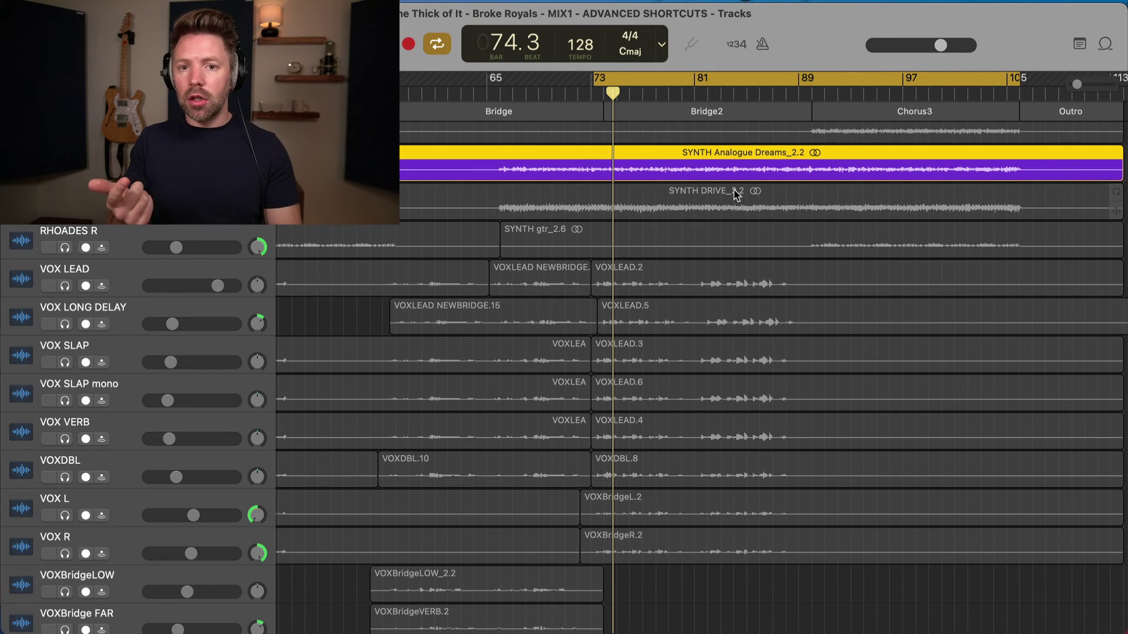
key("Delete")
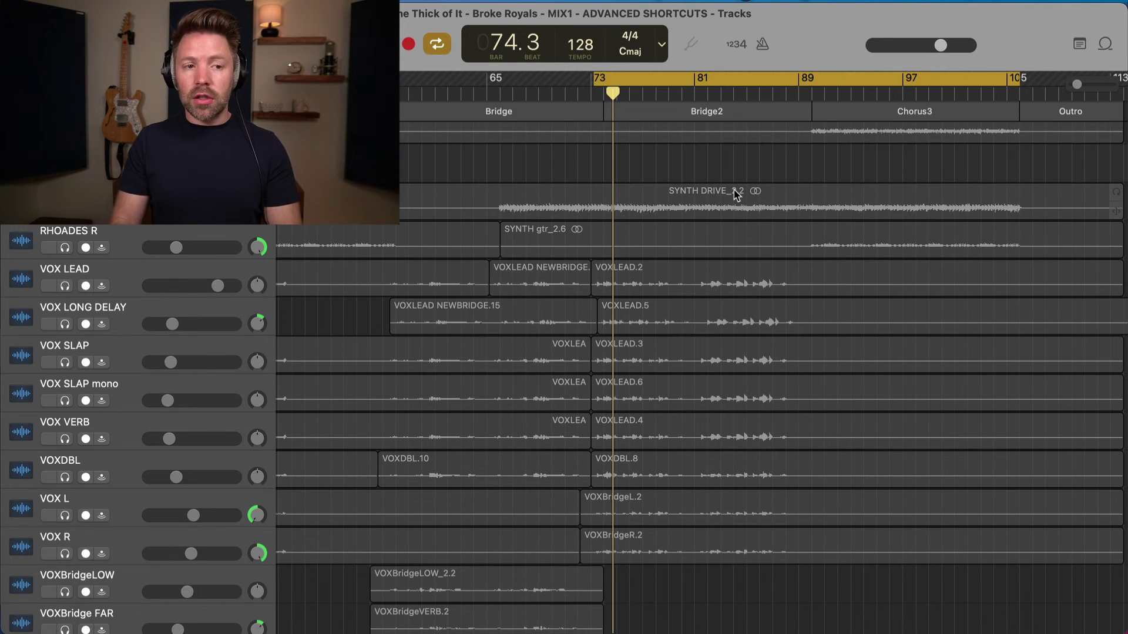
key("super+z")
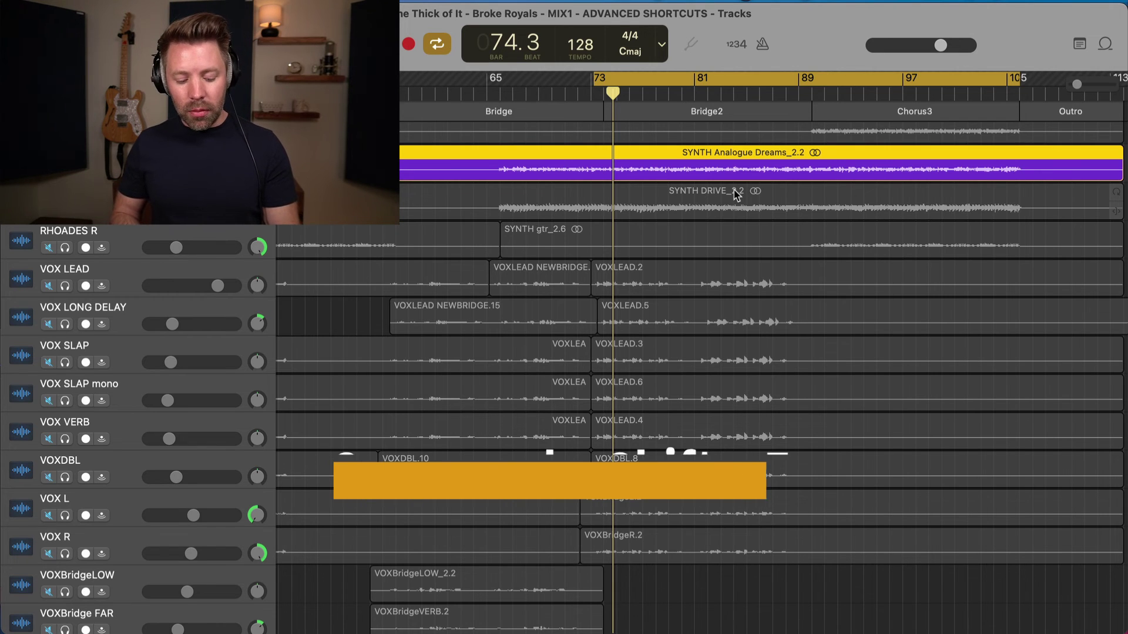
key("super+shift+z")
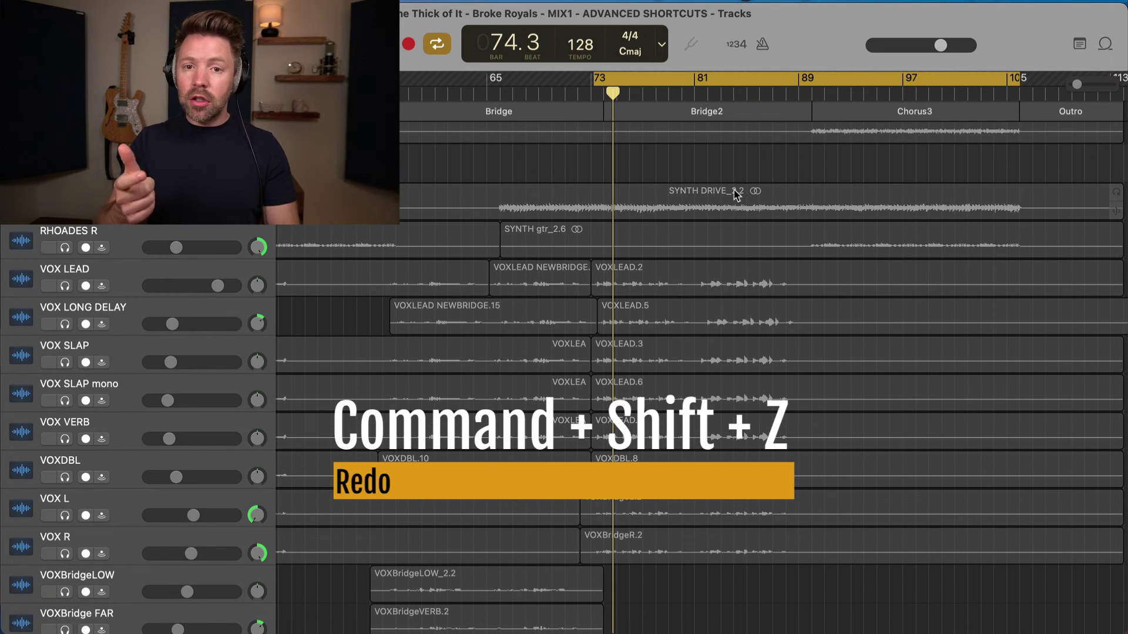
key("super+z")
- Delete the SYNTH DRIVE_2.2 region in the zoomed-out timeline and undo the deletion
key("super+Left")
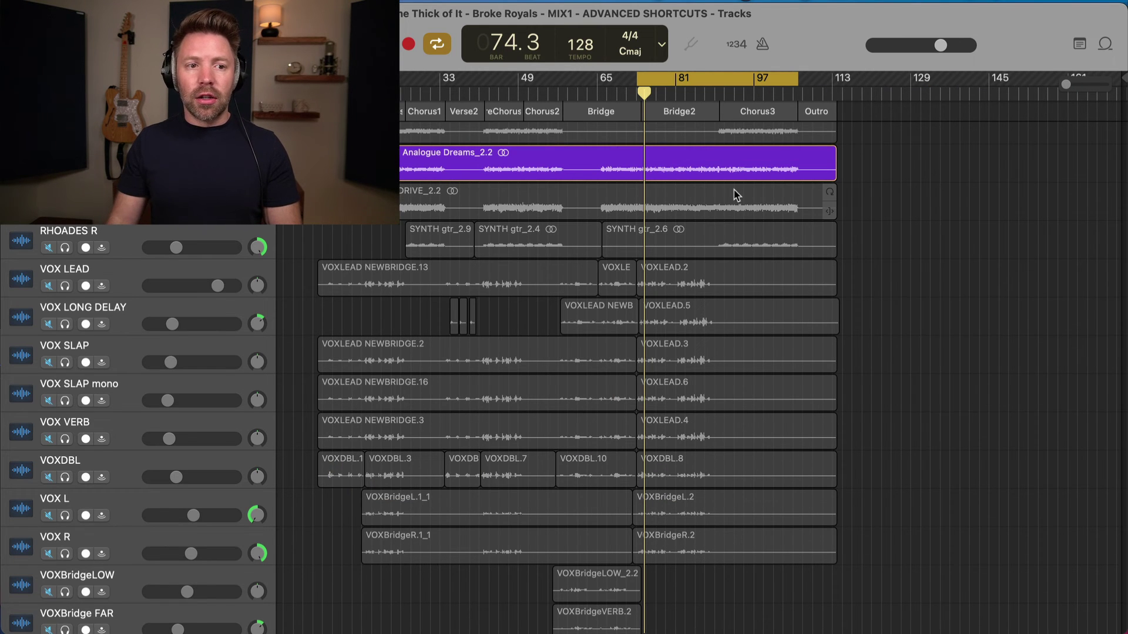
left_click(730, 186)
key("super+z")
key("shift+super+z")
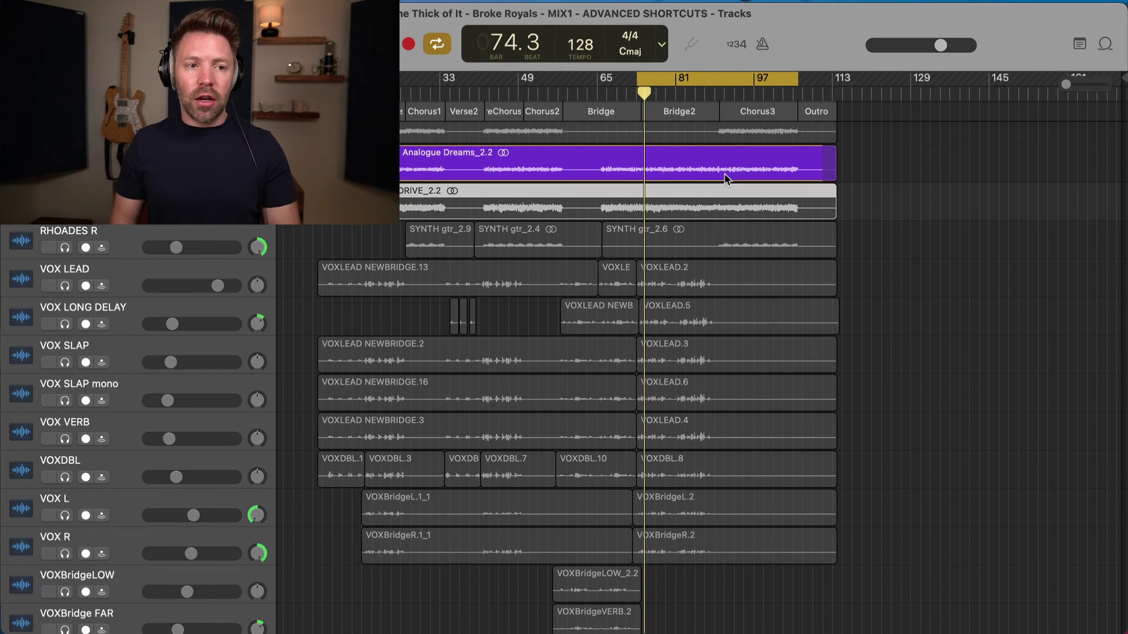
key("Delete")
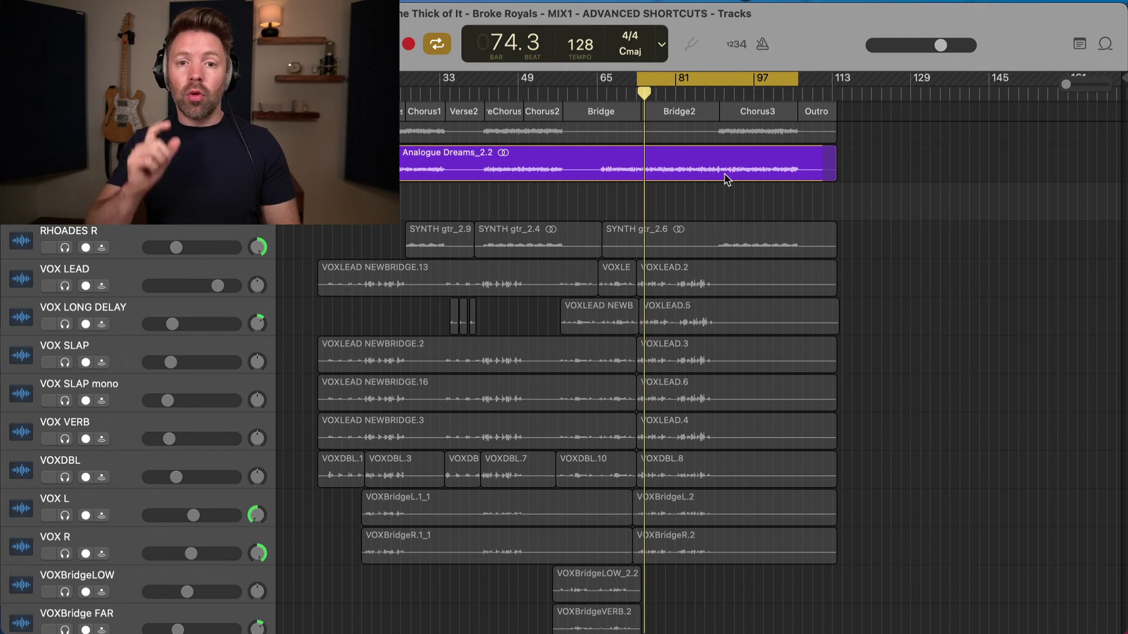
key("super+z")
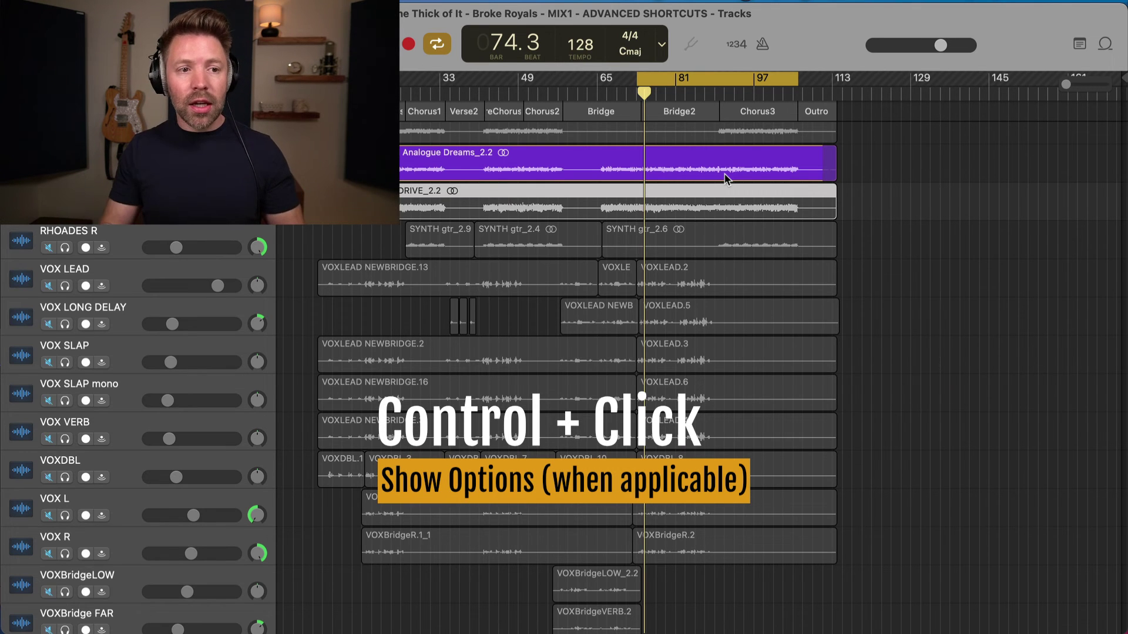
- Rename the SYNTH DRIVE_2.2 region as "synth number 1"
left_click(713, 207, "ctrl")
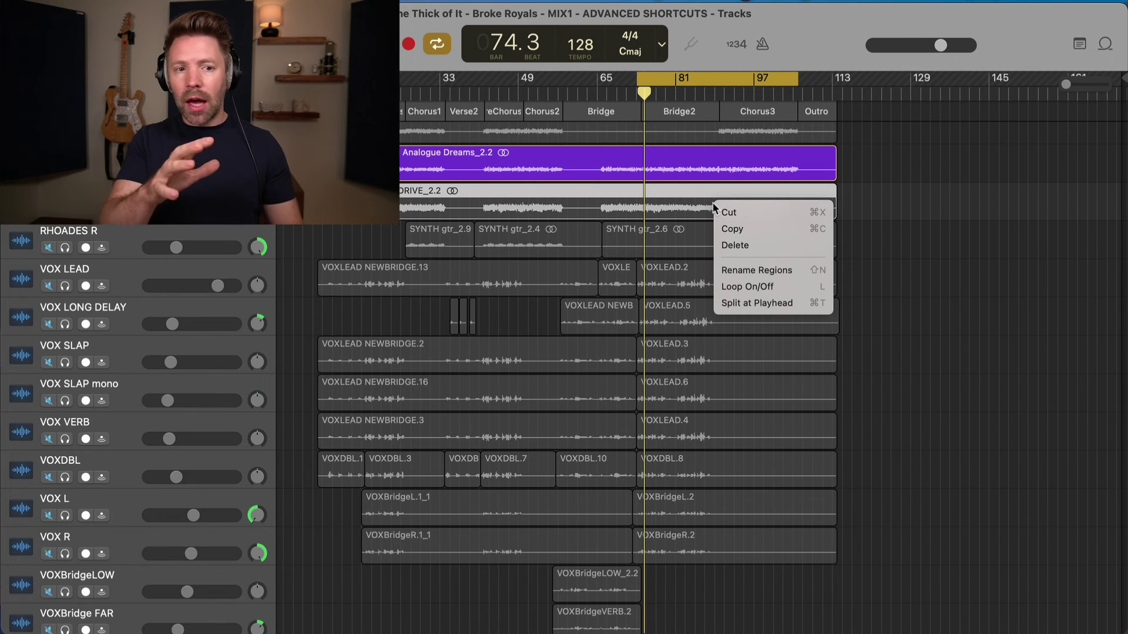
left_click(757, 270)
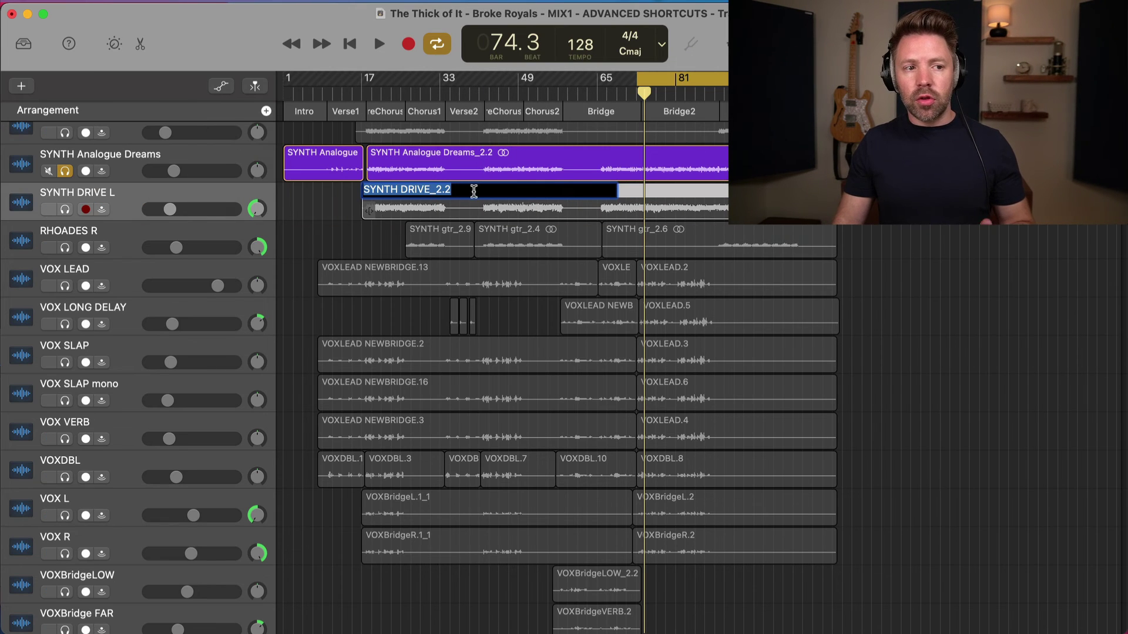
type("synth")
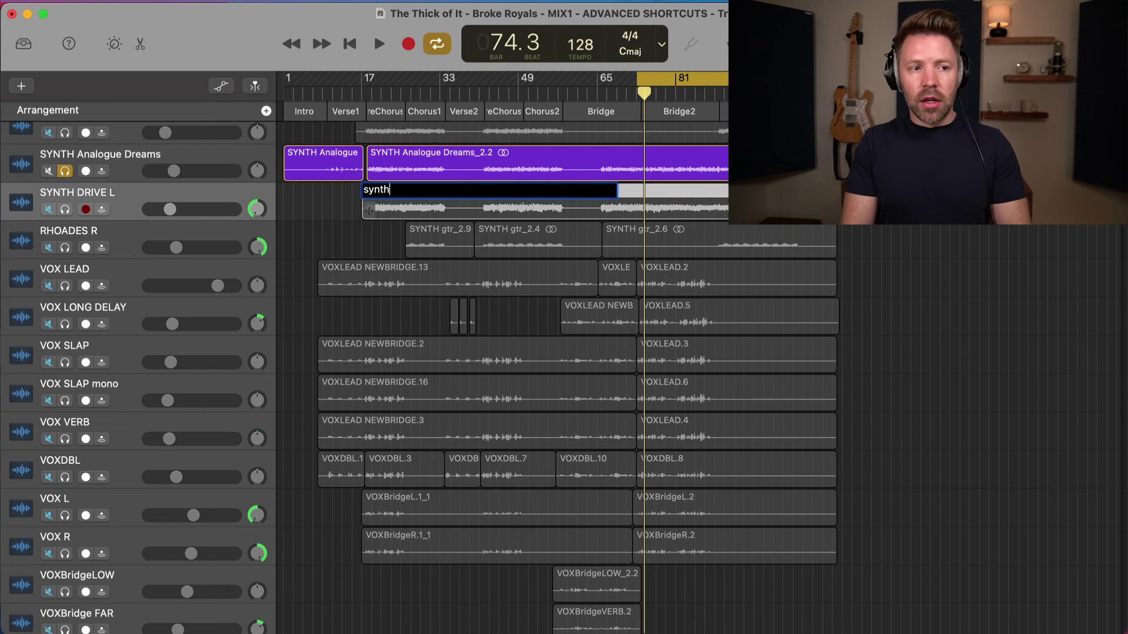
type(" number 1")
key("Return")
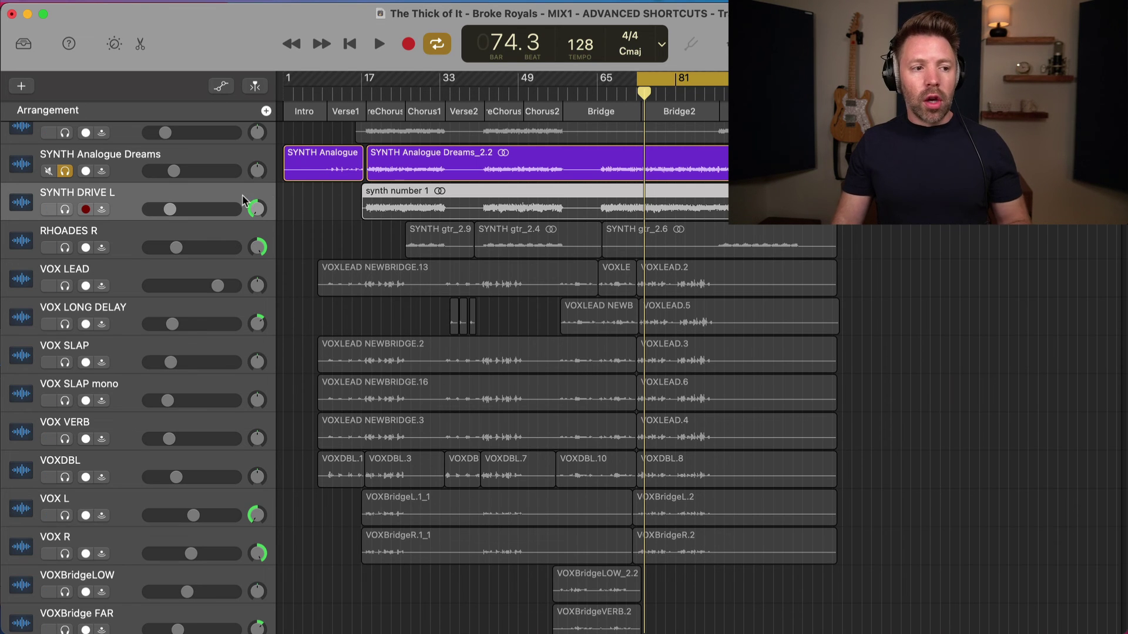
- Assign a bright green colour to the SYNTH DRIVE L track
right_click(135, 201)
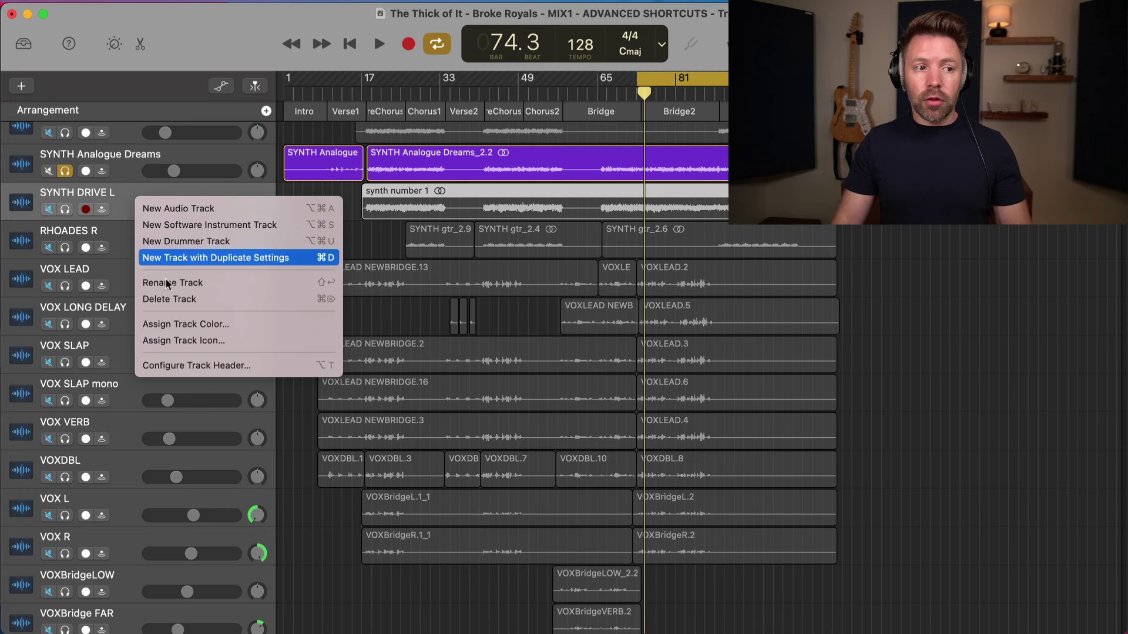
left_click(192, 325)
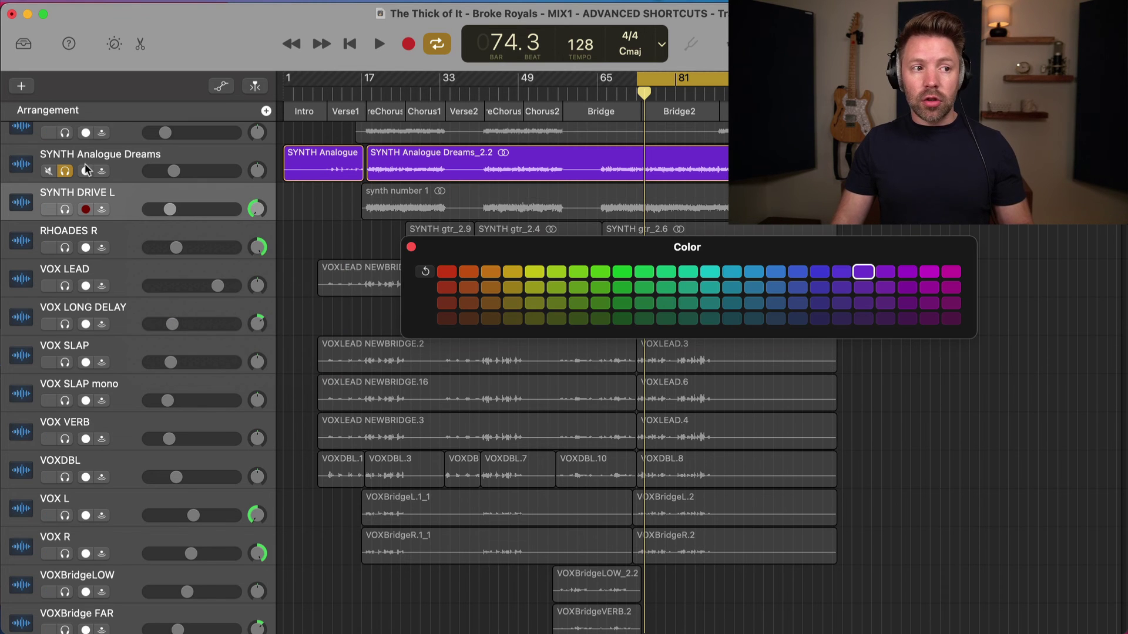
left_click(623, 272)
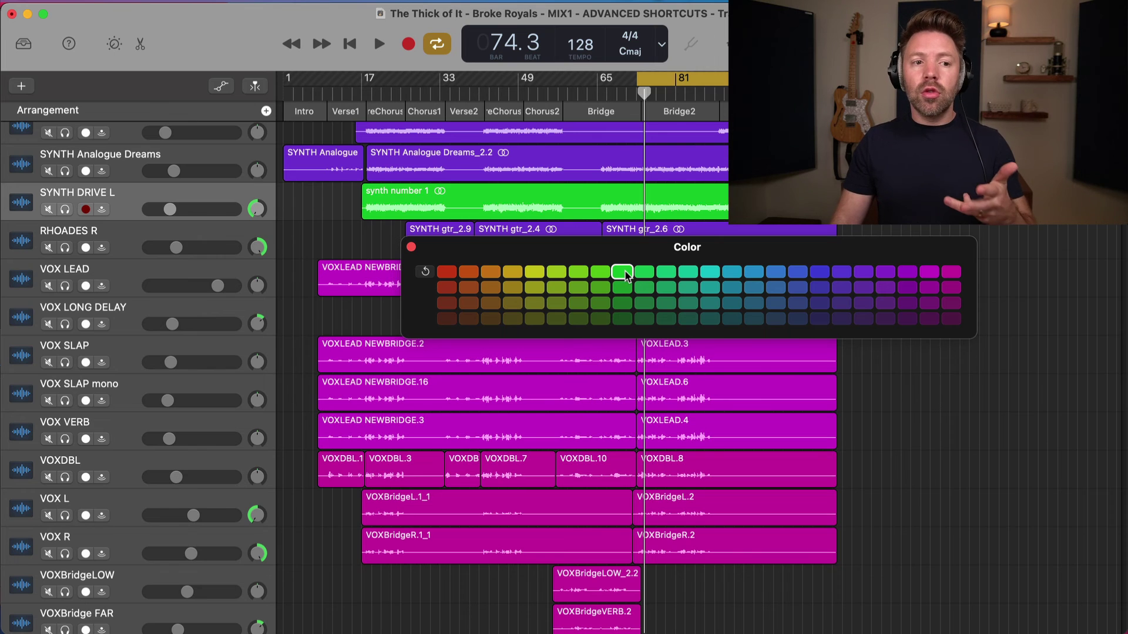
- Assign the same lime green colour to the SYNTH Analogue Dreams, SYNTH PAD LO and SYNTH PAD tracks
key("Up")
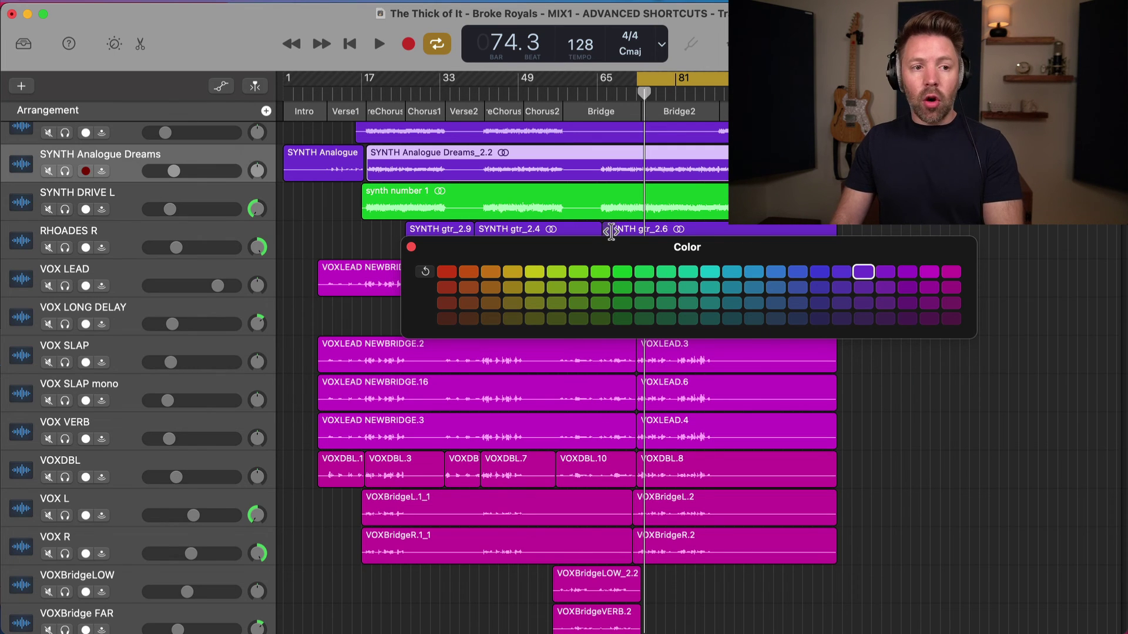
left_click(600, 271)
key("Up")
left_click(600, 272)
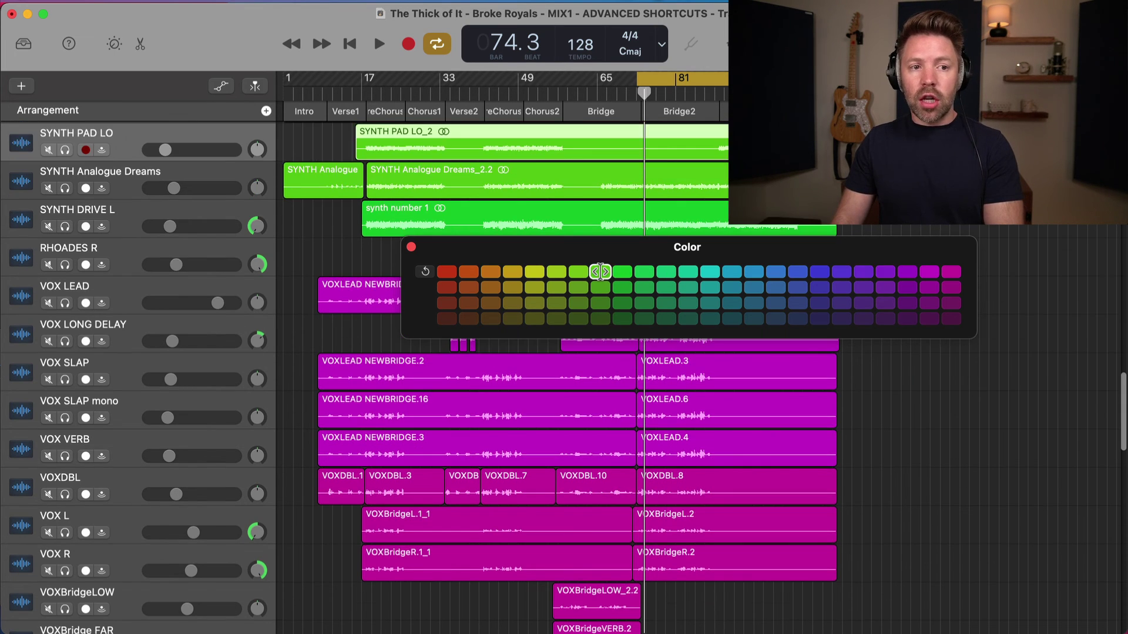
key("Up")
left_click(600, 271)
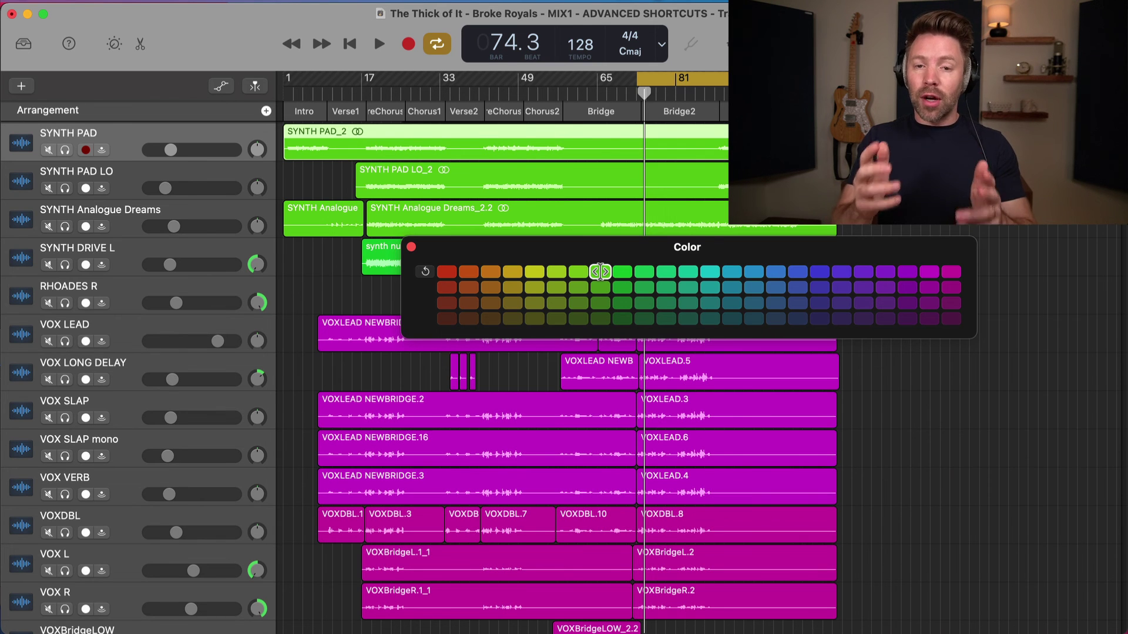